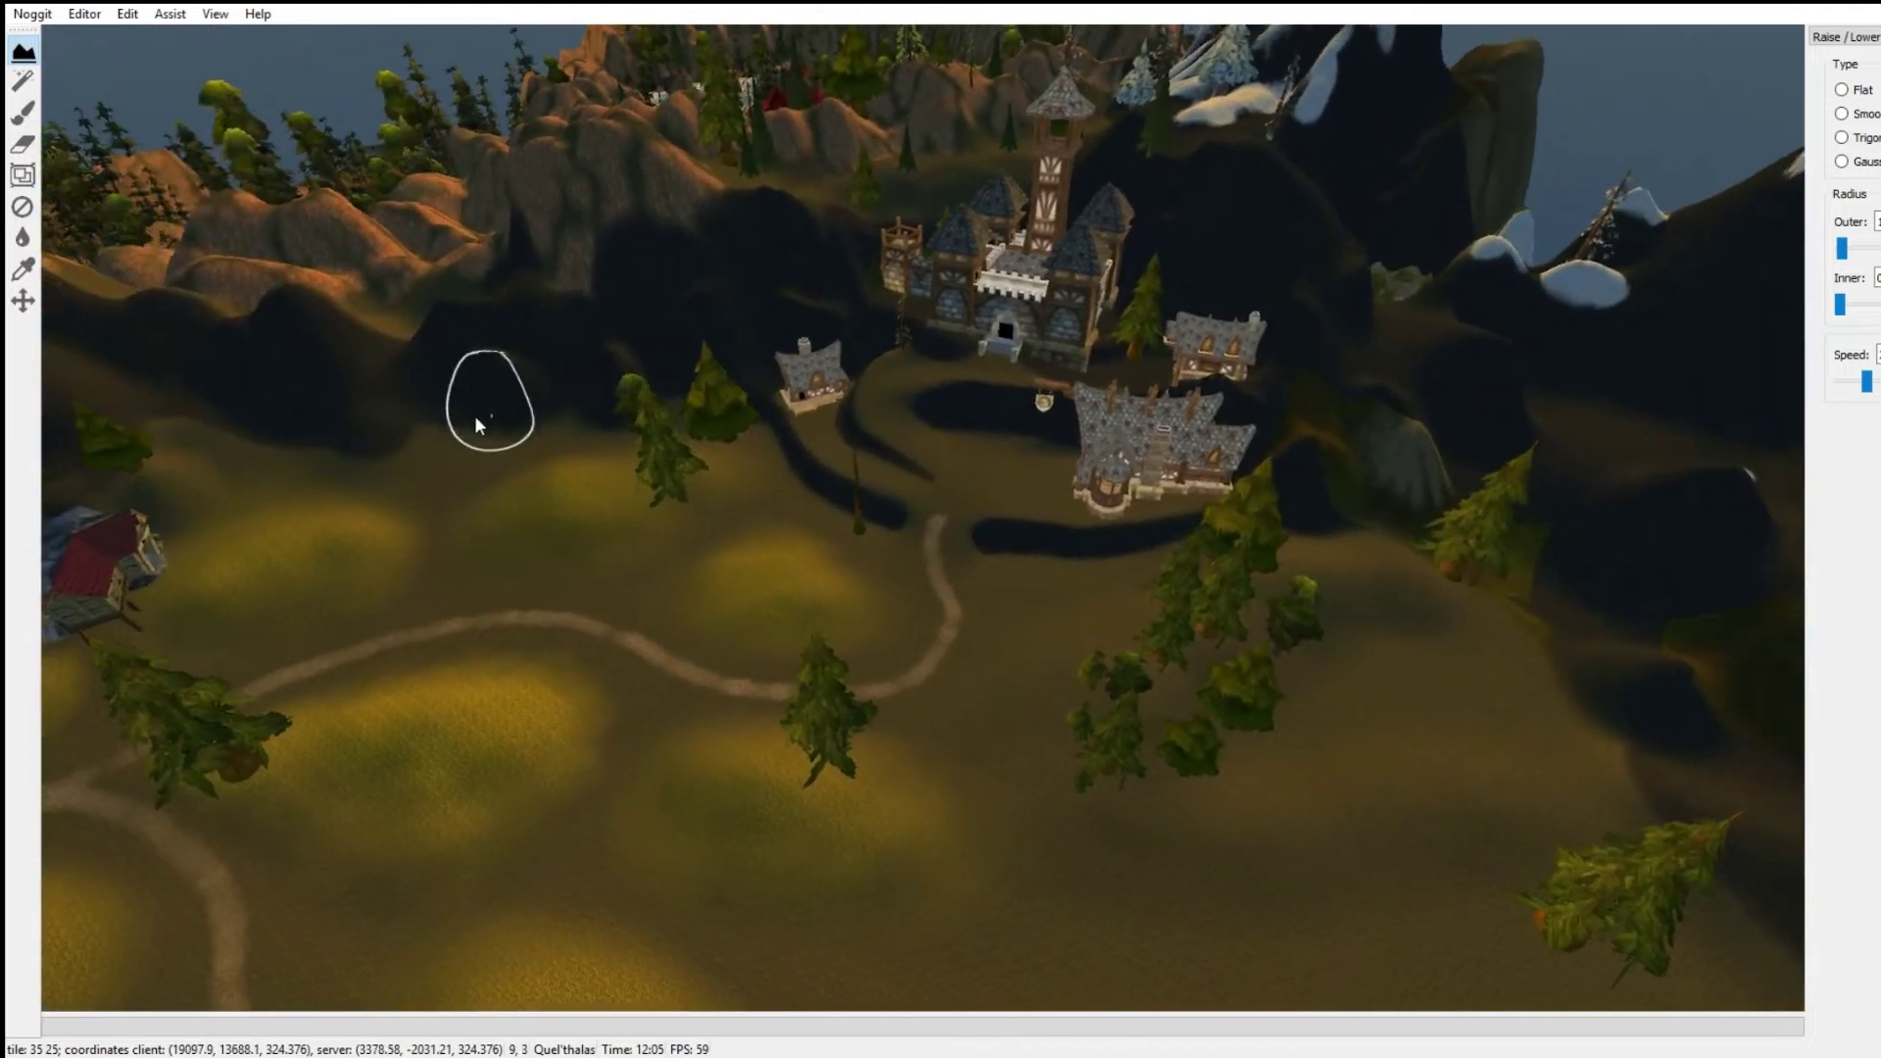
# Step: Look over the terrain from the castle valley across to the red forest around The Weeping Cave
pyautogui.moveTo(892, 411); pyautogui.dragTo(1009, 201, button='right')
pyautogui.press('w')
pyautogui.moveTo(1070, 496); pyautogui.dragTo(1301, 522, button='right')
pyautogui.press('a')
pyautogui.press('s')
pyautogui.press('a')
pyautogui.press('w')
pyautogui.moveTo(1145, 533); pyautogui.dragTo(461, 558, button='right')
pyautogui.press('w')
pyautogui.moveTo(693, 552); pyautogui.dragTo(490, 486, button='right')
pyautogui.moveTo(966, 617); pyautogui.dragTo(1074, 641, button='right')
pyautogui.press('s')
pyautogui.press('w')
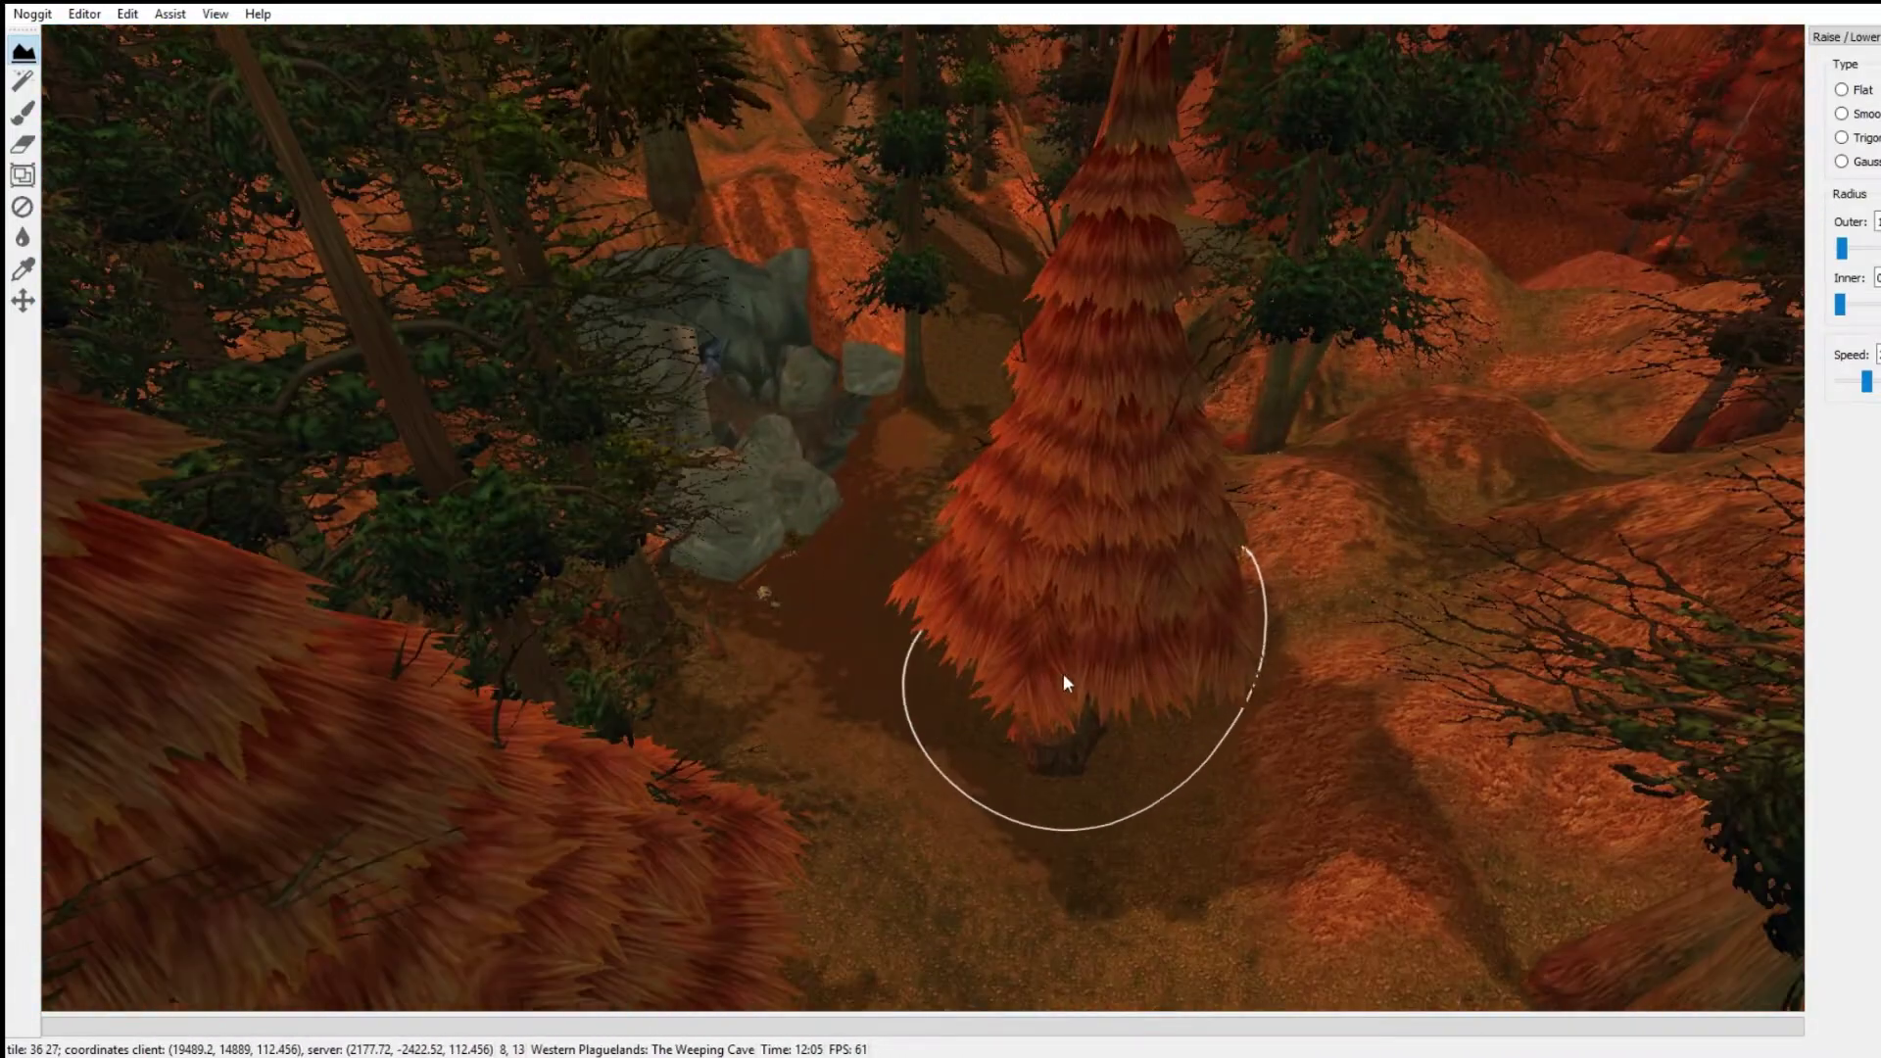
# Step: Switch to object editing, shift the red plaguelandtree02 tree beside the rocks, and delete it
pyautogui.click(23, 301)
pyautogui.press('s')
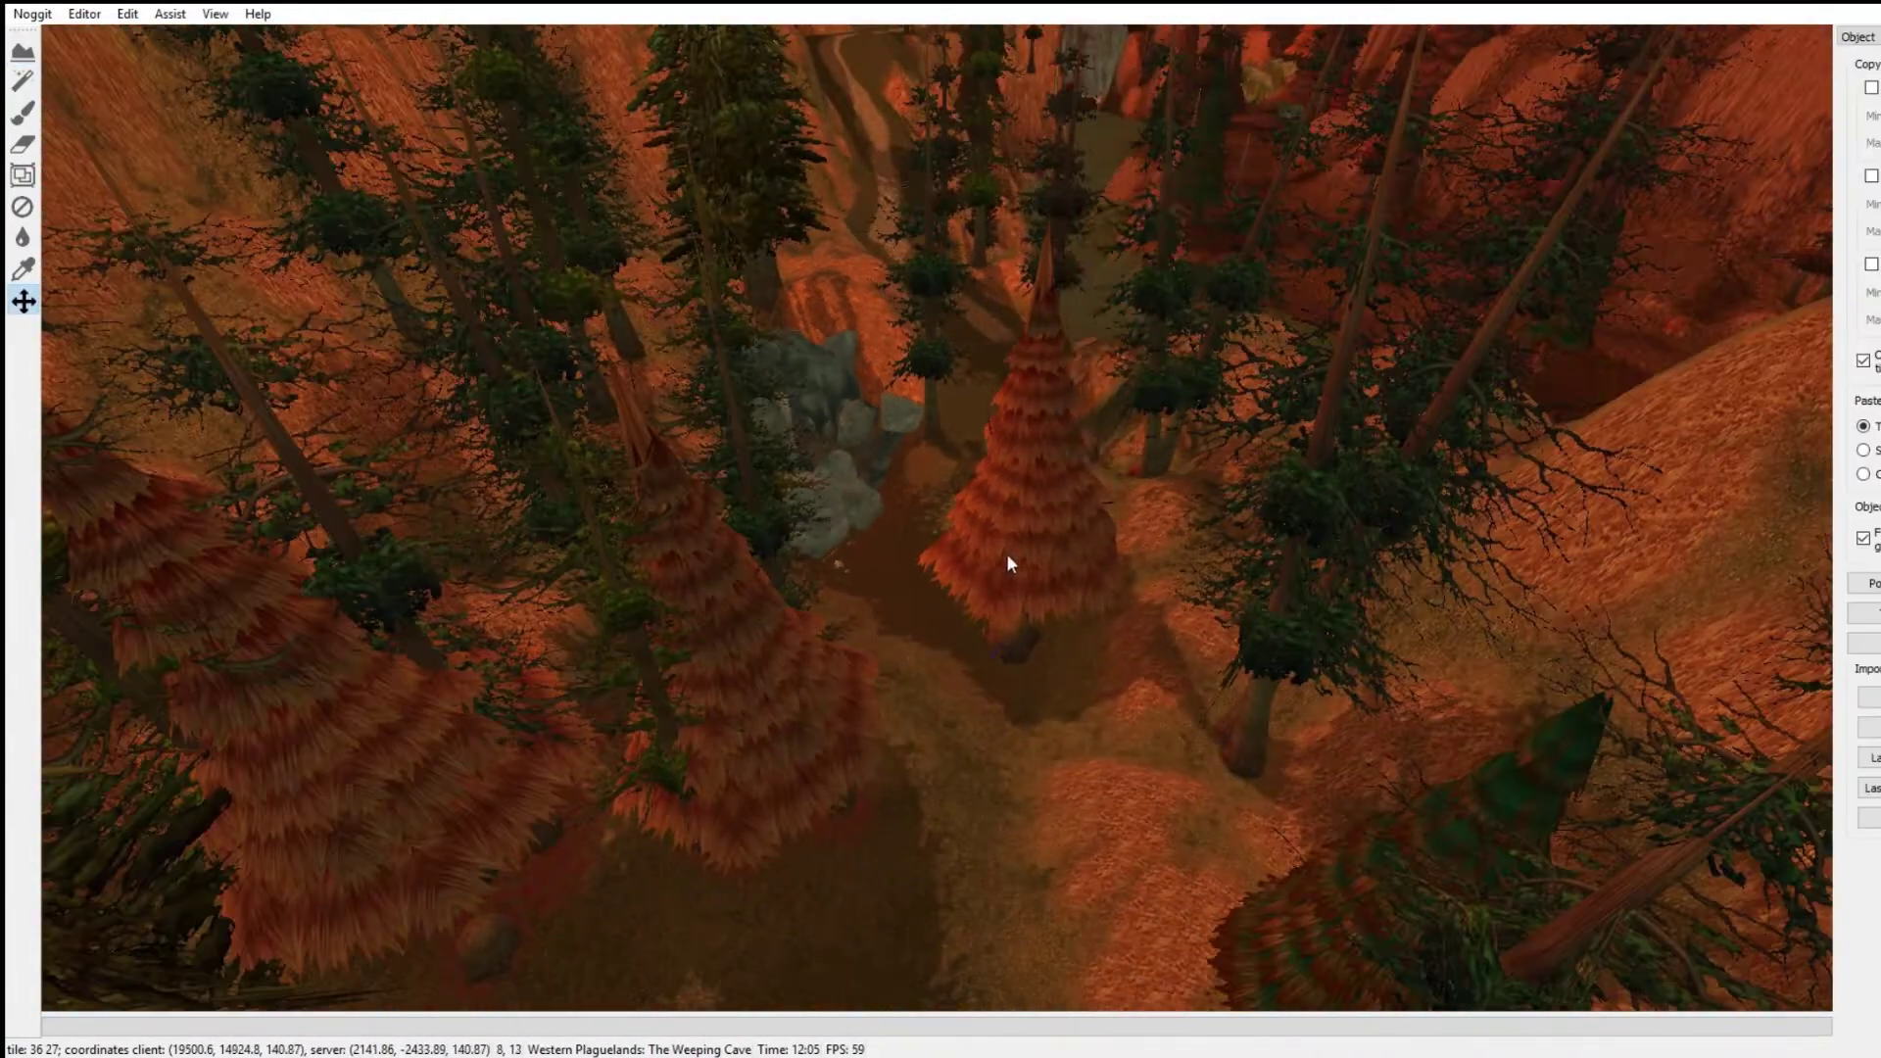
pyautogui.click(1011, 550)
pyautogui.moveTo(1045, 509); pyautogui.dragTo(1083, 487, button='middle')
pyautogui.moveTo(1081, 485); pyautogui.dragTo(1074, 468)
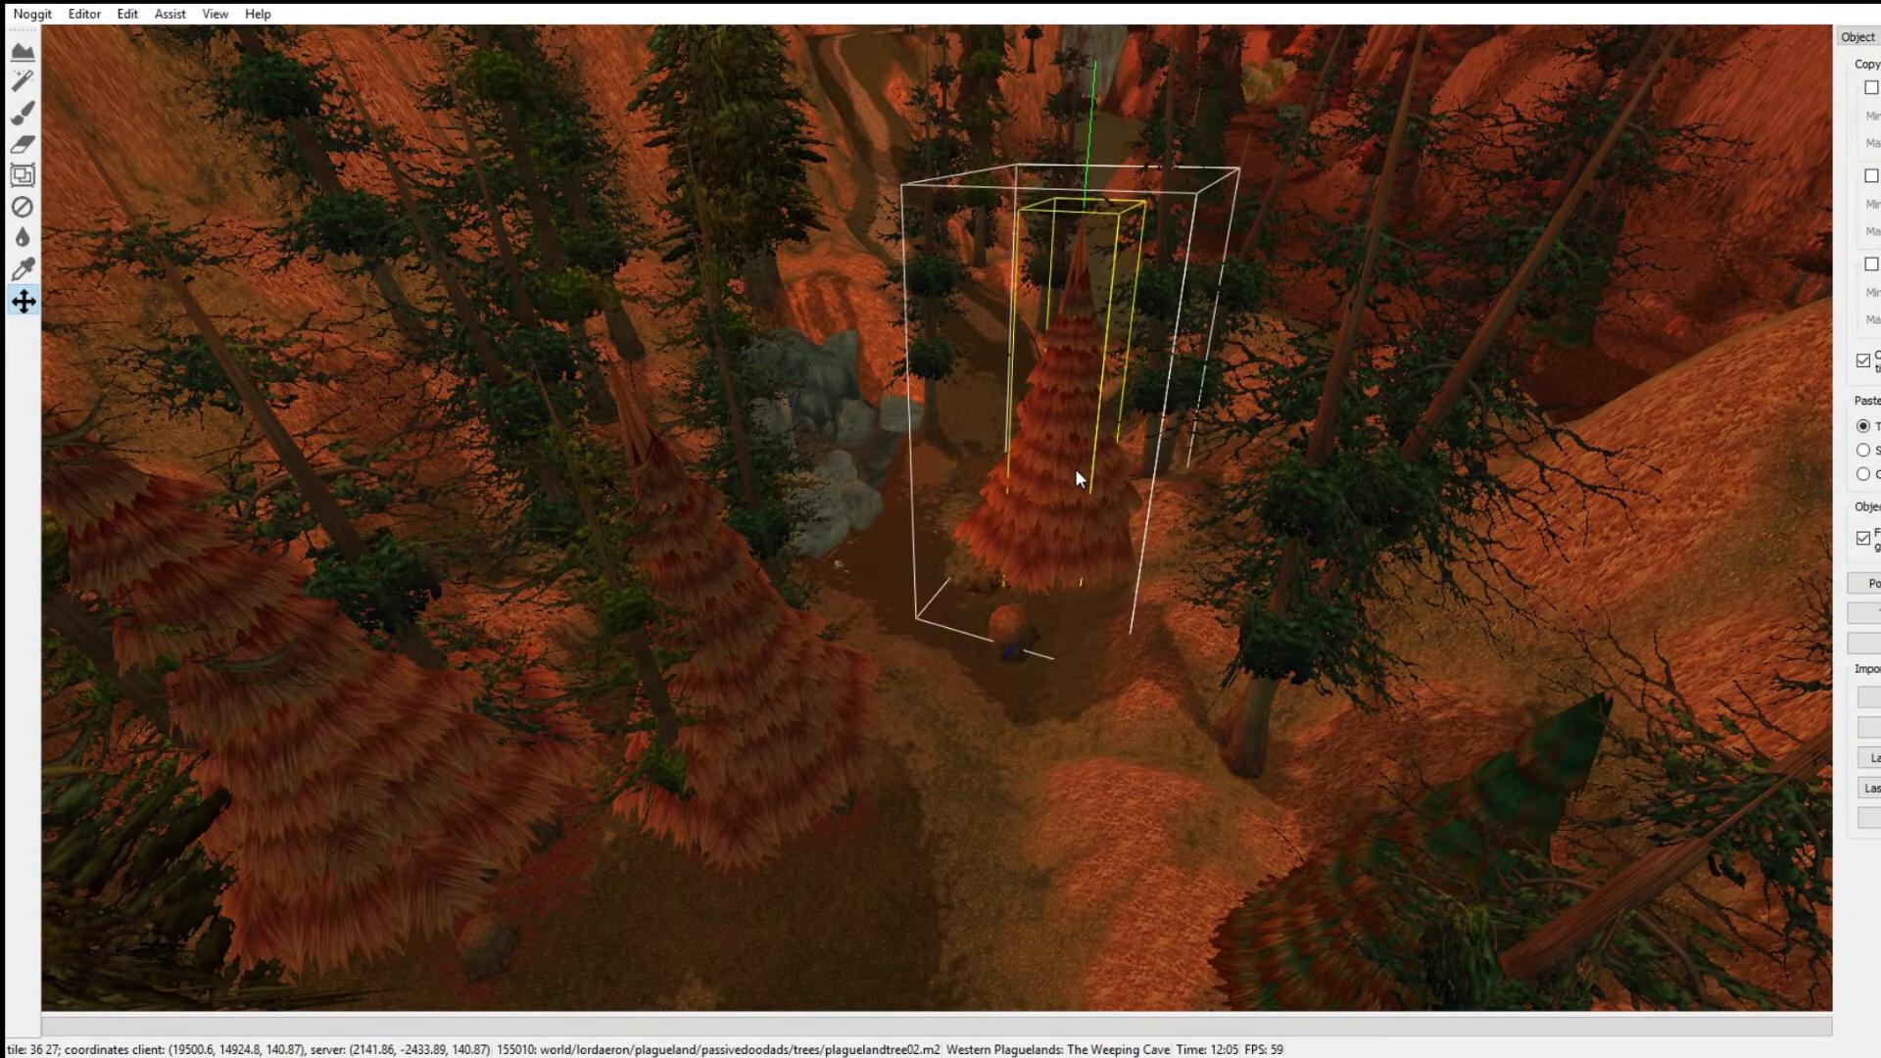
pyautogui.press('Delete')
# Step: Examine the surrounding forest and the valley with the castle, dirt paths and lake
pyautogui.press('s')
pyautogui.moveTo(1015, 394); pyautogui.dragTo(1141, 423, button='right')
pyautogui.press('w')
pyautogui.press('w')
pyautogui.press('w')
pyautogui.moveTo(762, 764); pyautogui.dragTo(873, 461, button='right')
pyautogui.press('s')
pyautogui.press('a')
pyautogui.press('a')
pyautogui.press('w')
pyautogui.press('d')
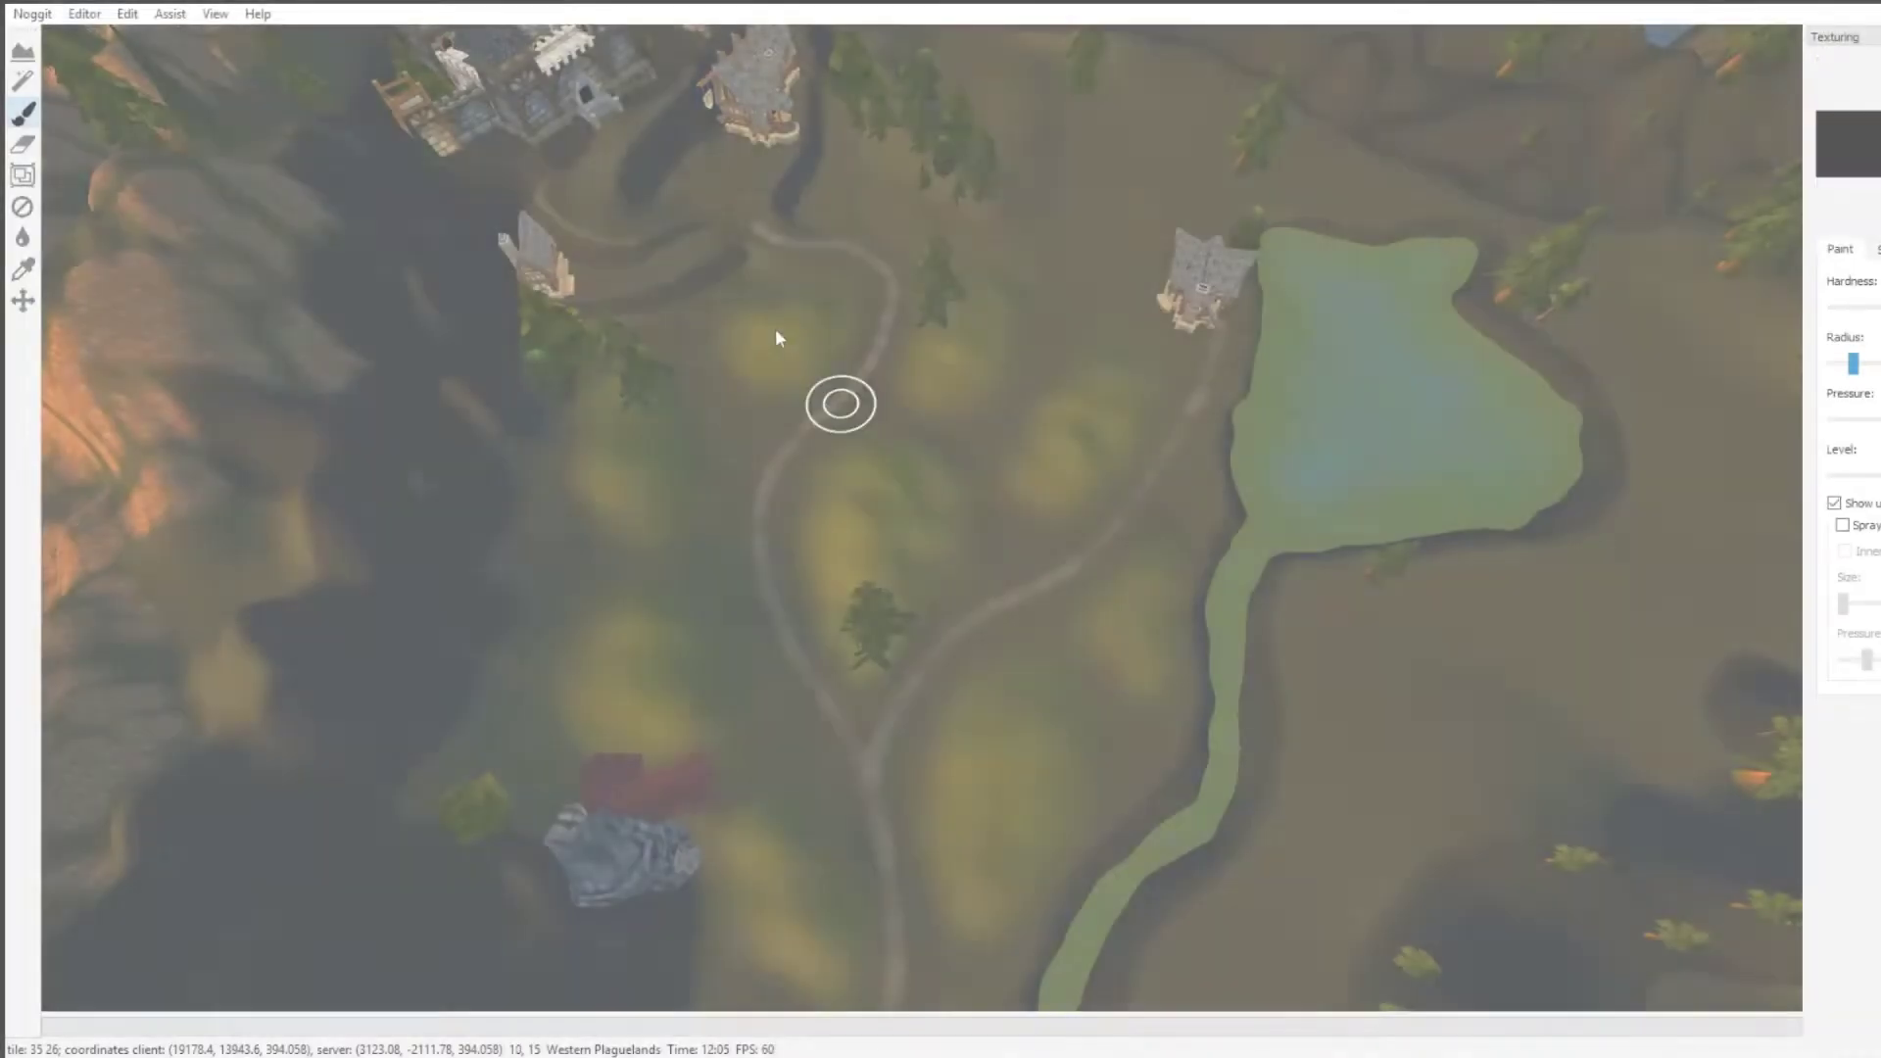
# Step: Paint grass texture patches on the valley floor beside the dirt paths
pyautogui.moveTo(774, 328)
pyautogui.mouseDown(button='right')
pyautogui.moveTo(955, 599)
pyautogui.moveTo(1044, 555)
pyautogui.mouseUp(button='right')
pyautogui.keyDown('shift'); pyautogui.moveTo(1011, 542); pyautogui.dragTo(1070, 537); pyautogui.keyUp('shift')
pyautogui.moveTo(1324, 621)
pyautogui.mouseDown(button='right')
pyautogui.moveTo(1115, 684)
pyautogui.moveTo(1162, 614)
pyautogui.moveTo(823, 568)
pyautogui.mouseUp(button='right')
pyautogui.press('s')
pyautogui.press('w')
pyautogui.moveTo(823, 569)
pyautogui.keyDown('shift'); pyautogui.mouseDown()
pyautogui.moveTo(931, 573)
pyautogui.moveTo(1089, 635)
pyautogui.mouseUp(); pyautogui.keyUp('shift')
pyautogui.press('s')
# Step: Paint more grass patches between the tree cluster and the lakeside house, extending toward the hills
pyautogui.moveTo(1089, 635)
pyautogui.mouseDown(button='right')
pyautogui.moveTo(1103, 764)
pyautogui.moveTo(1633, 667)
pyautogui.moveTo(1108, 862)
pyautogui.moveTo(1284, 686)
pyautogui.moveTo(903, 766)
pyautogui.moveTo(881, 578)
pyautogui.mouseUp(button='right')
pyautogui.press('w')
pyautogui.keyDown('shift'); pyautogui.click(1634, 667); pyautogui.keyUp('shift')
pyautogui.press('w')
pyautogui.keyDown('shift'); pyautogui.moveTo(882, 578); pyautogui.dragTo(1022, 559); pyautogui.keyUp('shift')
pyautogui.moveTo(806, 610); pyautogui.dragTo(655, 376, button='right')
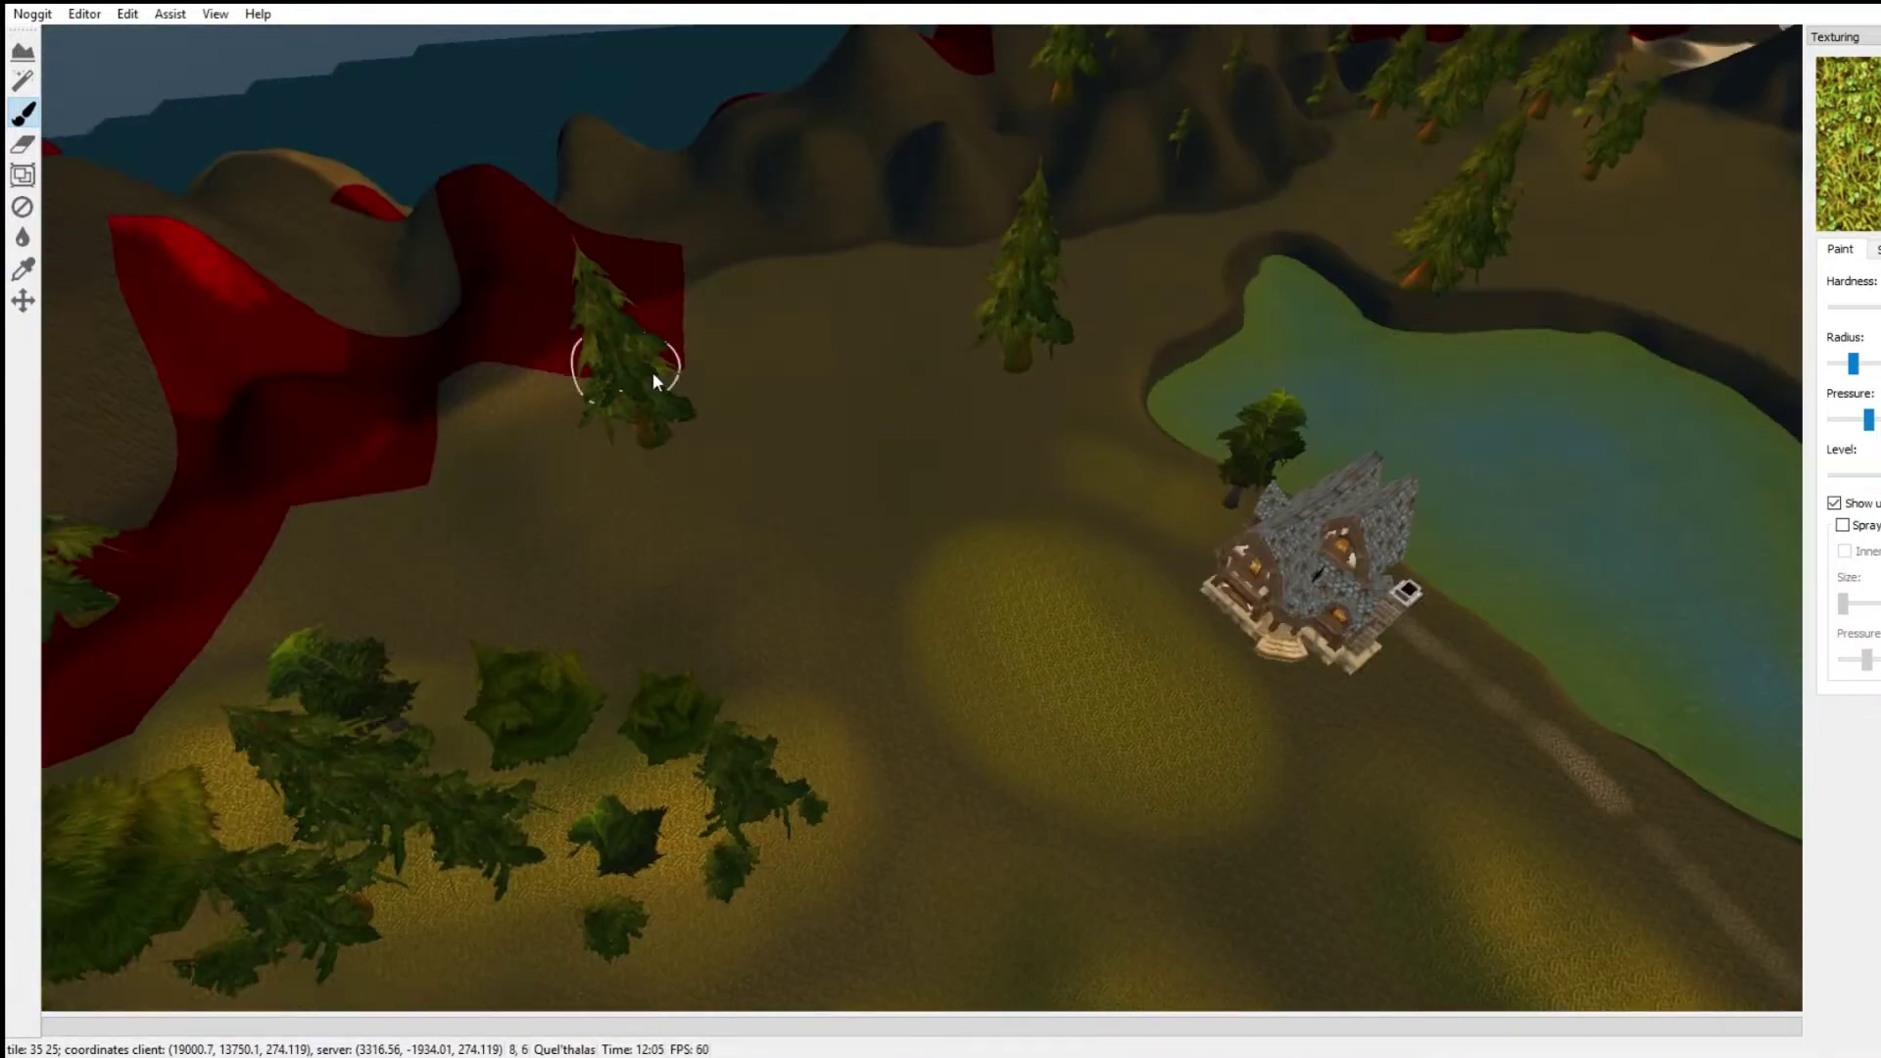
pyautogui.keyDown('shift'); pyautogui.moveTo(1166, 490); pyautogui.dragTo(950, 293); pyautogui.keyUp('shift')
# Step: Paint grass patches on the open ground around the lone pines near the valley's edge
pyautogui.moveTo(946, 593); pyautogui.dragTo(915, 634, button='right')
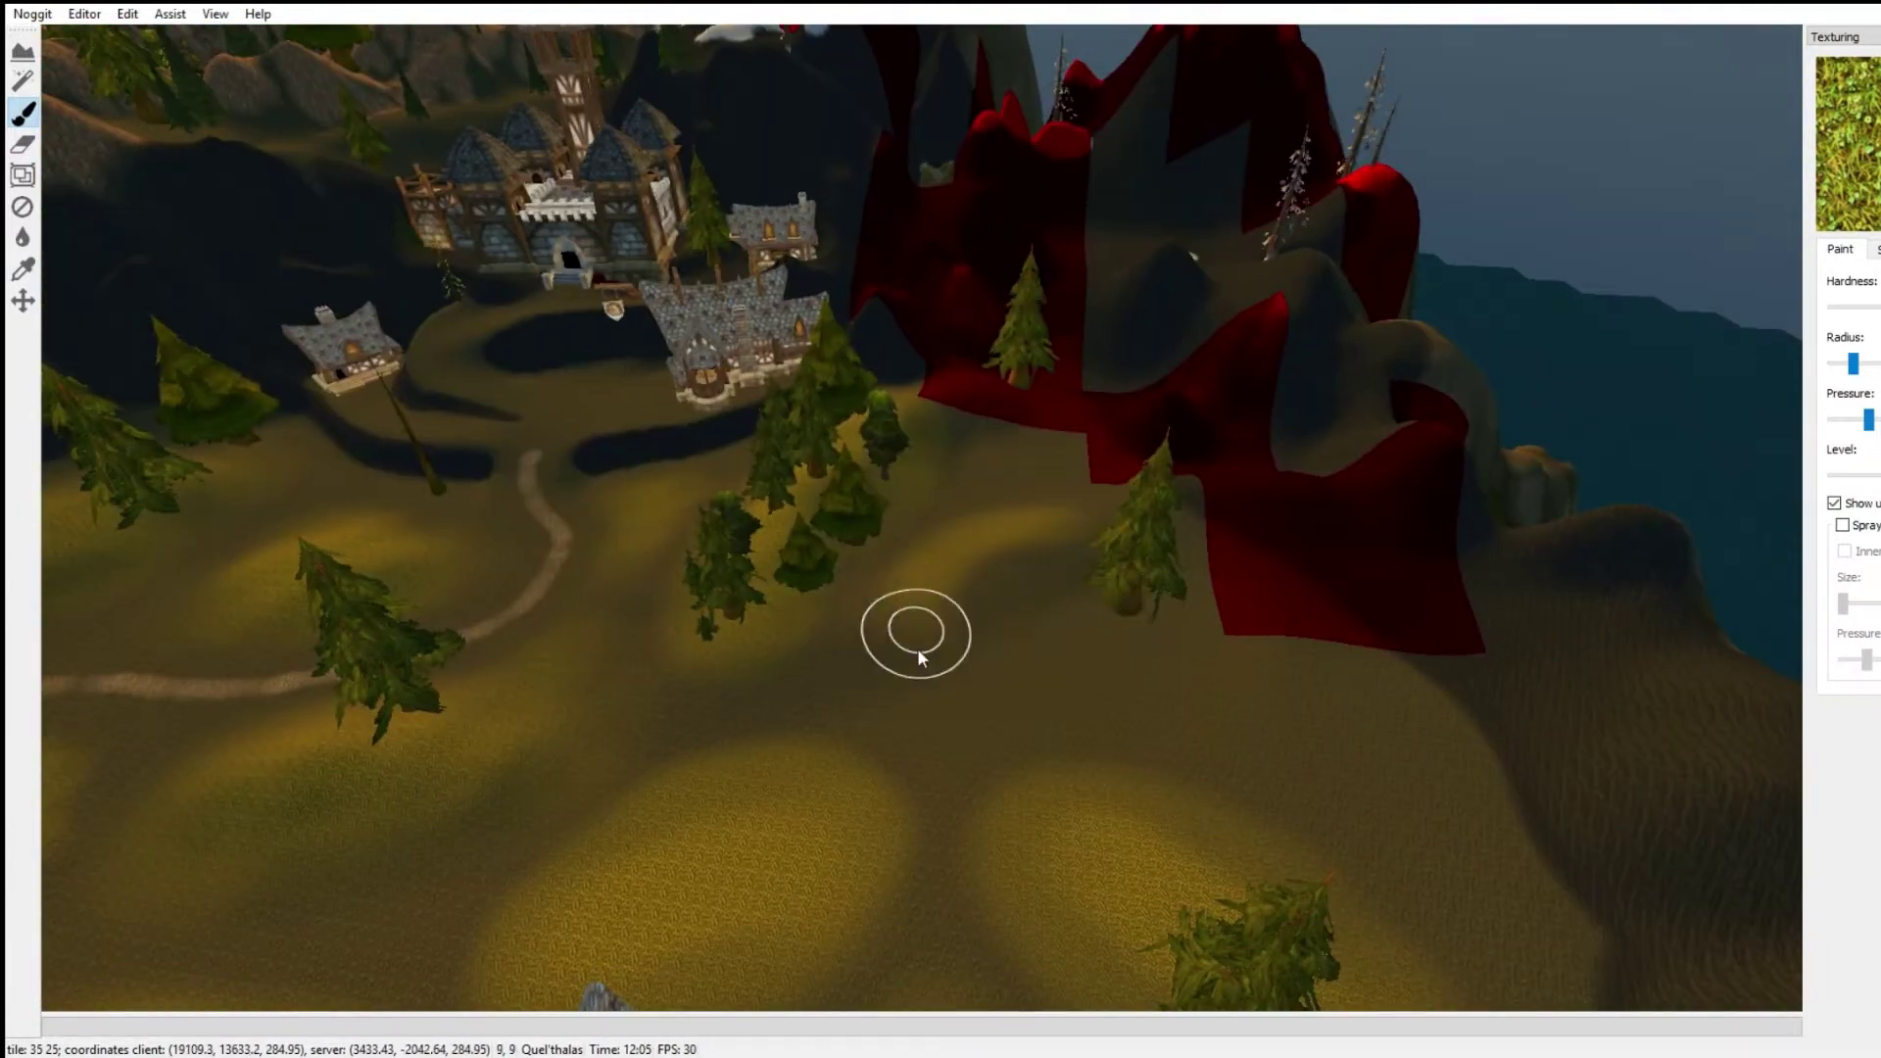
pyautogui.moveTo(1062, 550); pyautogui.dragTo(895, 590, button='right')
pyautogui.moveTo(988, 460)
pyautogui.mouseDown(button='right')
pyautogui.moveTo(1248, 584)
pyautogui.moveTo(942, 708)
pyautogui.moveTo(885, 642)
pyautogui.moveTo(735, 872)
pyautogui.moveTo(1154, 357)
pyautogui.mouseUp(button='right')
pyautogui.press('s')
pyautogui.press('w')
pyautogui.moveTo(1154, 357)
pyautogui.keyDown('shift'); pyautogui.mouseDown()
pyautogui.moveTo(966, 723)
pyautogui.moveTo(1095, 381)
pyautogui.mouseUp(); pyautogui.keyUp('shift')
# Step: Paint grass patches on the flat ground between the river and the foot of the hills
pyautogui.moveTo(1095, 372); pyautogui.dragTo(813, 578, button='right')
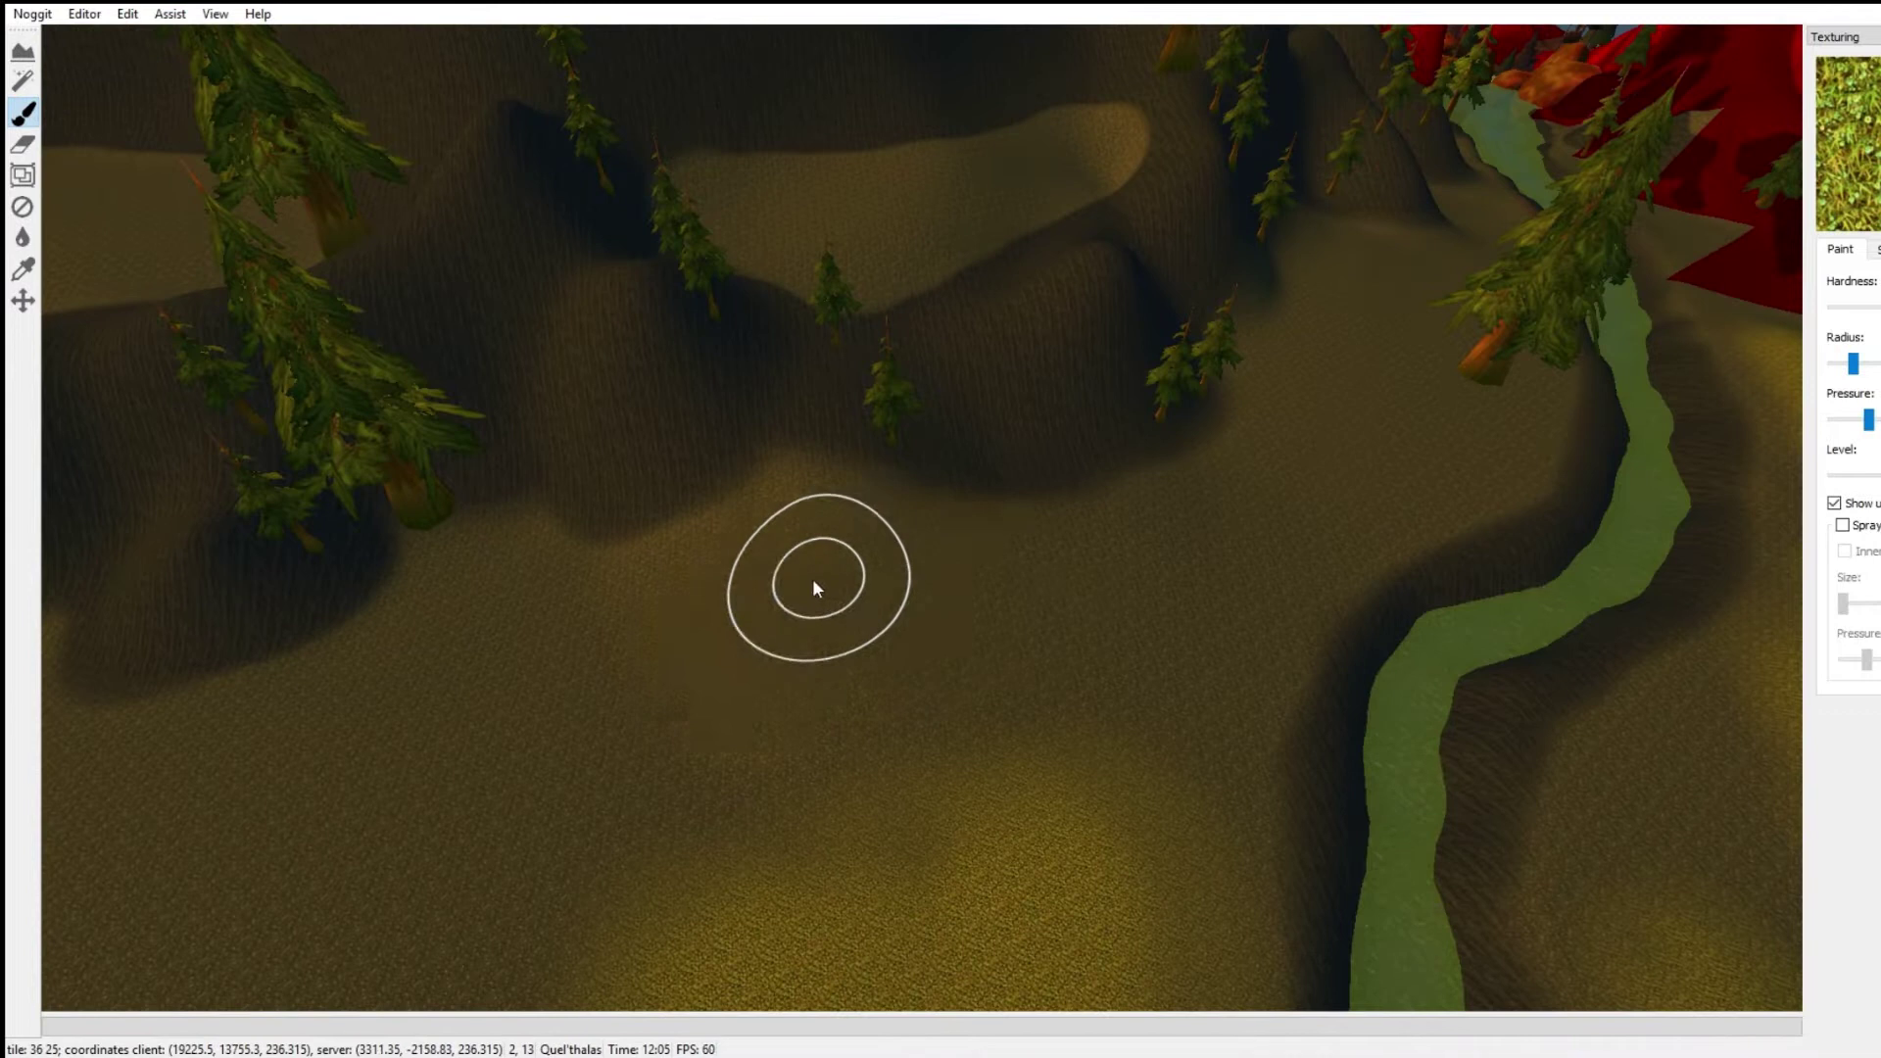
pyautogui.moveTo(1179, 627)
pyautogui.mouseDown(button='right')
pyautogui.moveTo(878, 578)
pyautogui.moveTo(1107, 654)
pyautogui.moveTo(843, 713)
pyautogui.mouseUp(button='right')
pyautogui.keyDown('shift'); pyautogui.moveTo(843, 714); pyautogui.dragTo(889, 592); pyautogui.keyUp('shift')
pyautogui.moveTo(890, 592)
pyautogui.mouseDown(button='right')
pyautogui.moveTo(428, 718)
pyautogui.moveTo(411, 706)
pyautogui.mouseUp(button='right')
pyautogui.moveTo(832, 494)
pyautogui.keyDown('shift'); pyautogui.mouseDown()
pyautogui.moveTo(903, 574)
pyautogui.moveTo(818, 531)
pyautogui.mouseUp(); pyautogui.keyUp('shift')
pyautogui.moveTo(819, 531)
pyautogui.mouseDown(button='right')
pyautogui.moveTo(1197, 591)
pyautogui.moveTo(1314, 668)
pyautogui.mouseUp(button='right')
pyautogui.moveTo(1314, 667)
pyautogui.keyDown('shift'); pyautogui.mouseDown()
pyautogui.moveTo(1132, 537)
pyautogui.moveTo(1236, 599)
pyautogui.mouseUp(); pyautogui.keyUp('shift')
# Step: Fill the remaining bare ground across the lake and river with further grass patches
pyautogui.moveTo(1236, 599)
pyautogui.mouseDown(button='right')
pyautogui.moveTo(1258, 769)
pyautogui.moveTo(1051, 582)
pyautogui.mouseUp(button='right')
pyautogui.press('s')
pyautogui.press('w')
pyautogui.moveTo(1687, 723)
pyautogui.mouseDown(button='right')
pyautogui.moveTo(939, 568)
pyautogui.moveTo(890, 353)
pyautogui.moveTo(862, 529)
pyautogui.mouseUp(button='right')
pyautogui.moveTo(863, 529)
pyautogui.keyDown('shift'); pyautogui.mouseDown()
pyautogui.moveTo(873, 485)
pyautogui.moveTo(710, 588)
pyautogui.moveTo(808, 731)
pyautogui.mouseUp(); pyautogui.keyUp('shift')
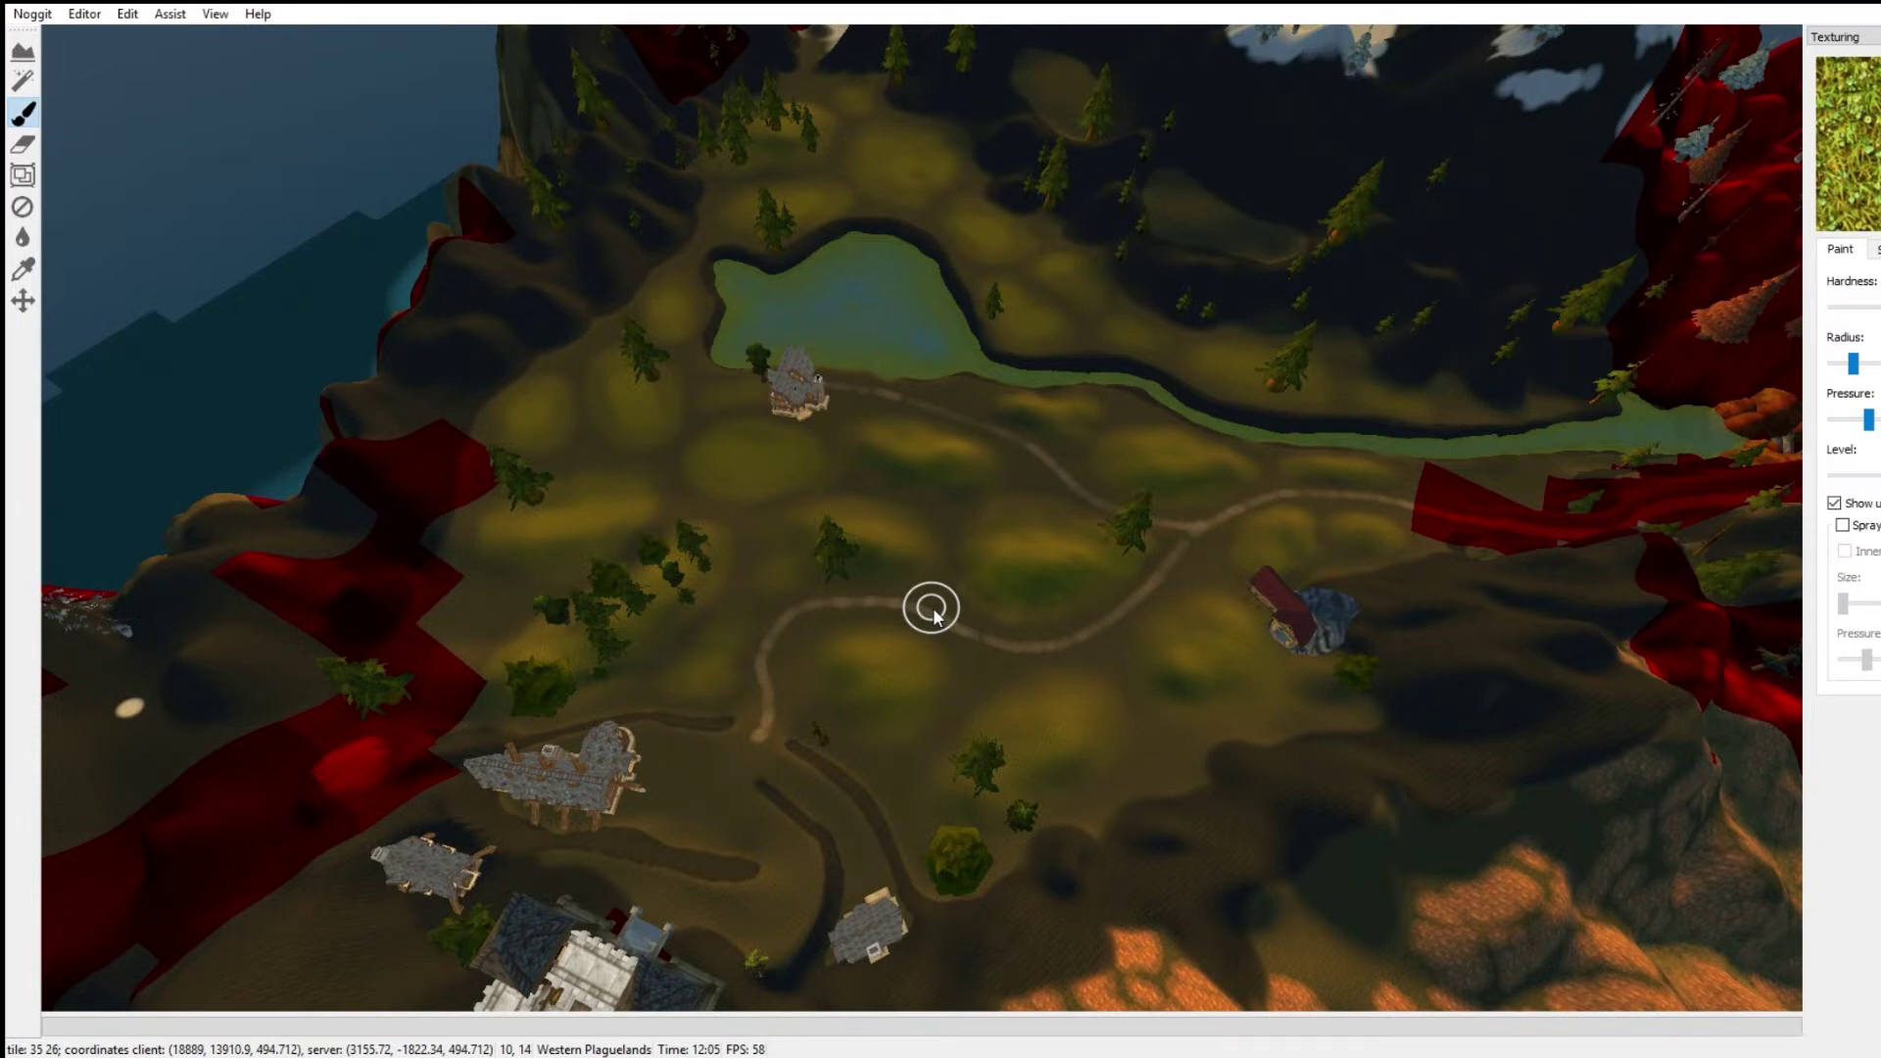
# Step: Review the painted patches around the lake and turn on the terrain contour lines
pyautogui.moveTo(926, 435); pyautogui.dragTo(1100, 503, button='right')
pyautogui.press('w')
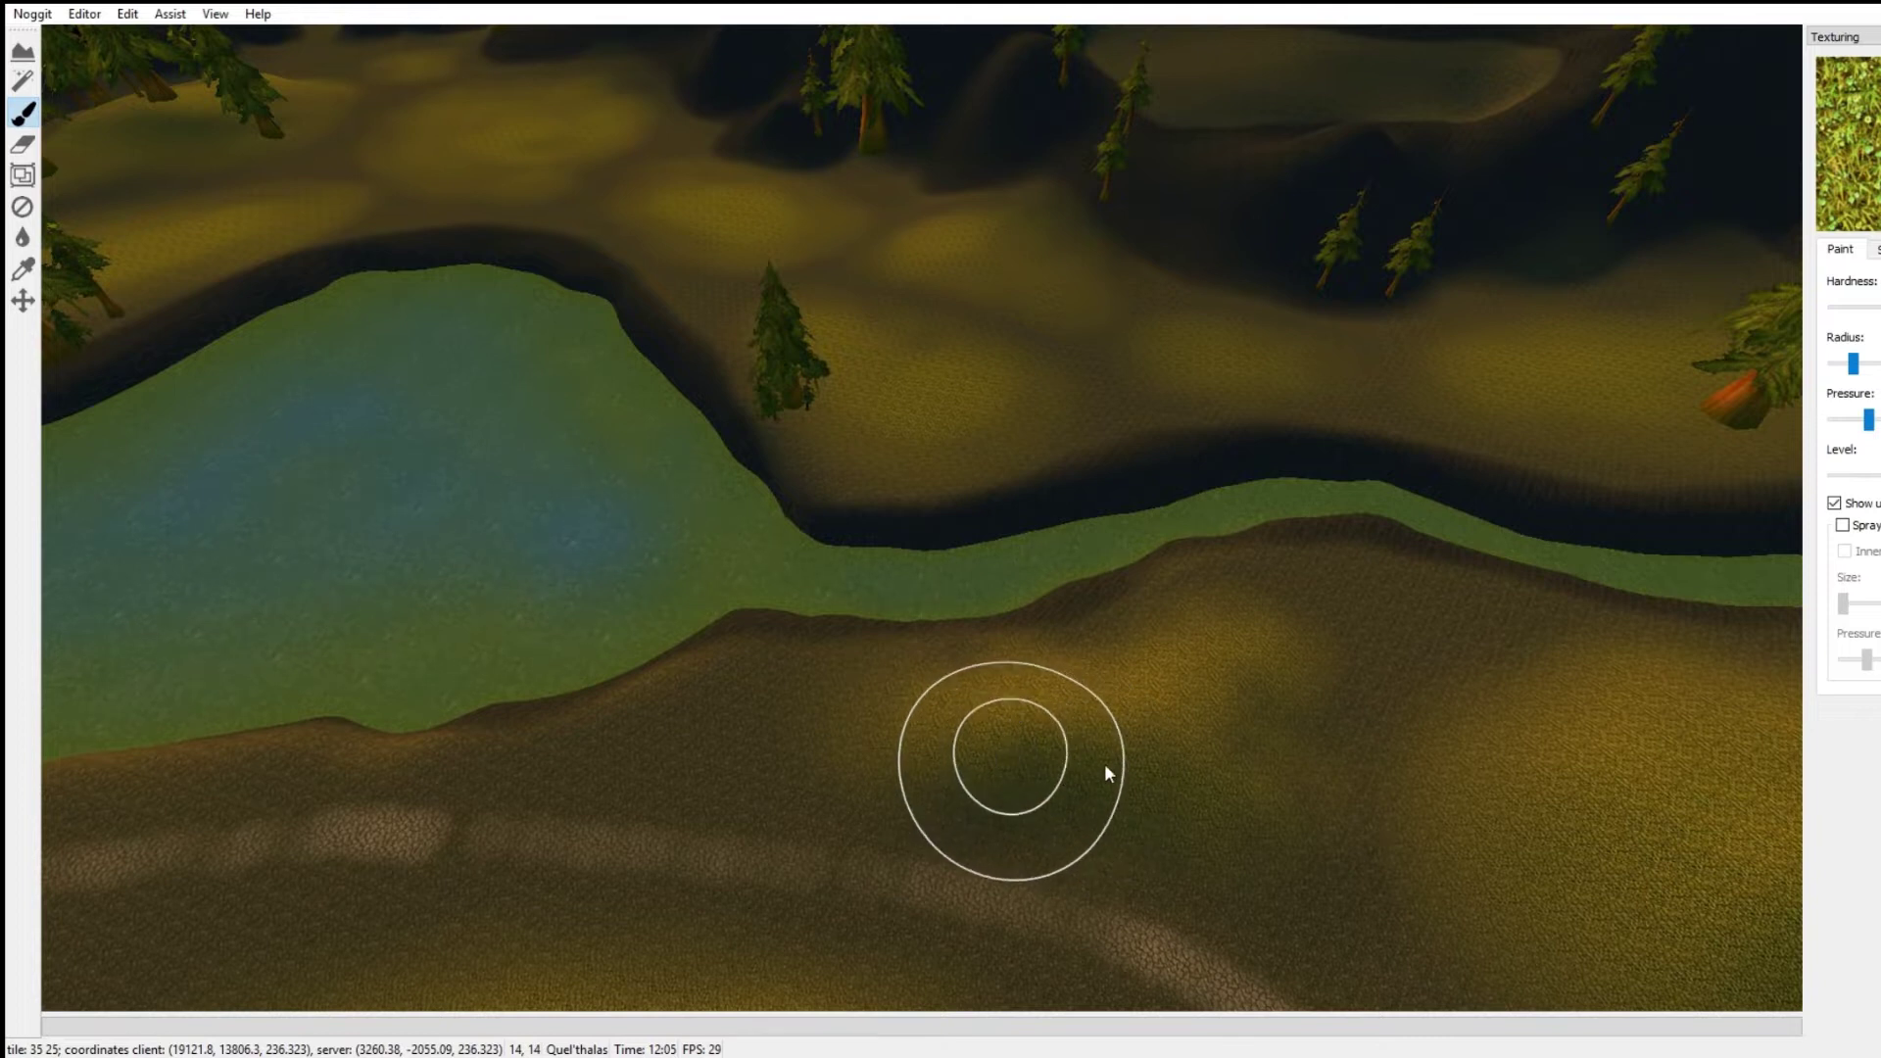
pyautogui.moveTo(1215, 811)
pyautogui.mouseDown(button='right')
pyautogui.moveTo(849, 721)
pyautogui.moveTo(825, 744)
pyautogui.moveTo(667, 702)
pyautogui.moveTo(925, 653)
pyautogui.moveTo(609, 637)
pyautogui.moveTo(622, 705)
pyautogui.moveTo(693, 620)
pyautogui.moveTo(565, 957)
pyautogui.mouseUp(button='right')
pyautogui.press('s')
pyautogui.press('s')
pyautogui.press('F9')
pyautogui.press('s')
pyautogui.press('w')
pyautogui.moveTo(889, 637); pyautogui.dragTo(796, 147, button='right')
pyautogui.moveTo(774, 727); pyautogui.dragTo(753, 627, button='right')
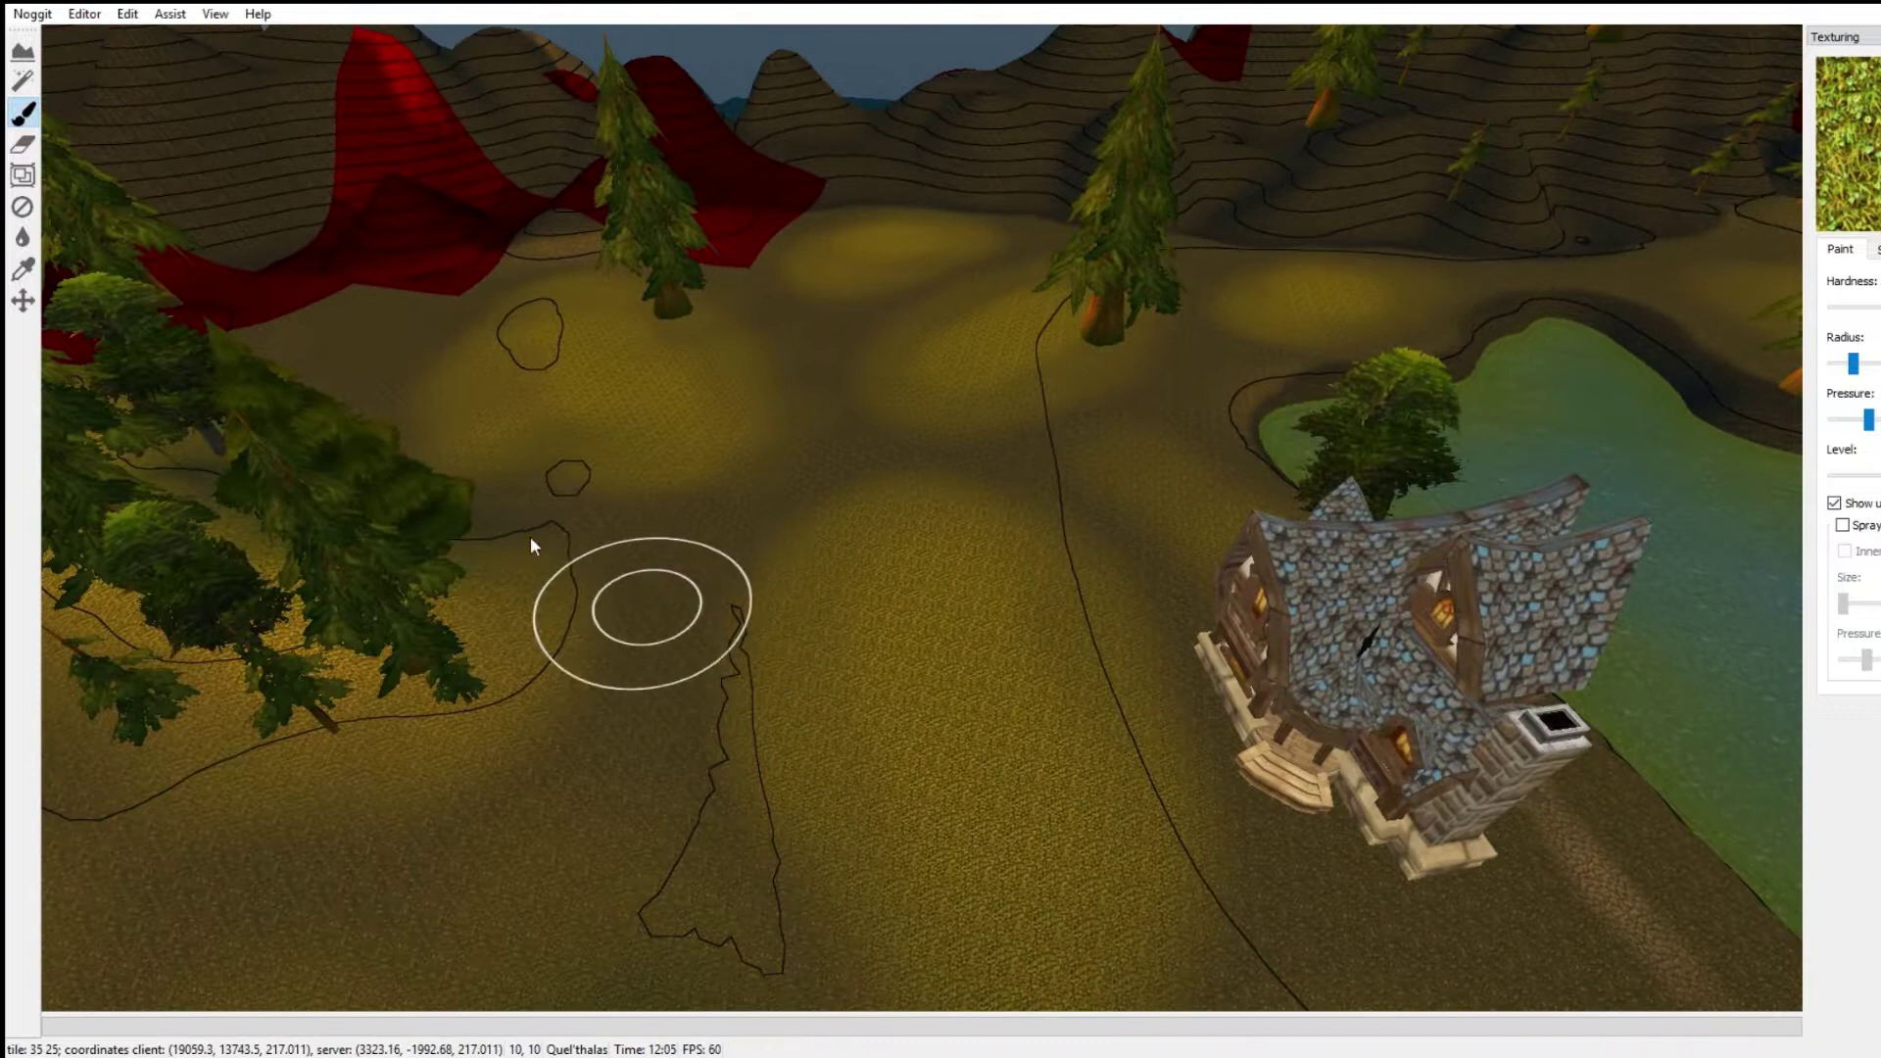
# Step: Switch to terrain raising and raise the grass patch beside the lakeside house into a low mound
pyautogui.click(19, 53)
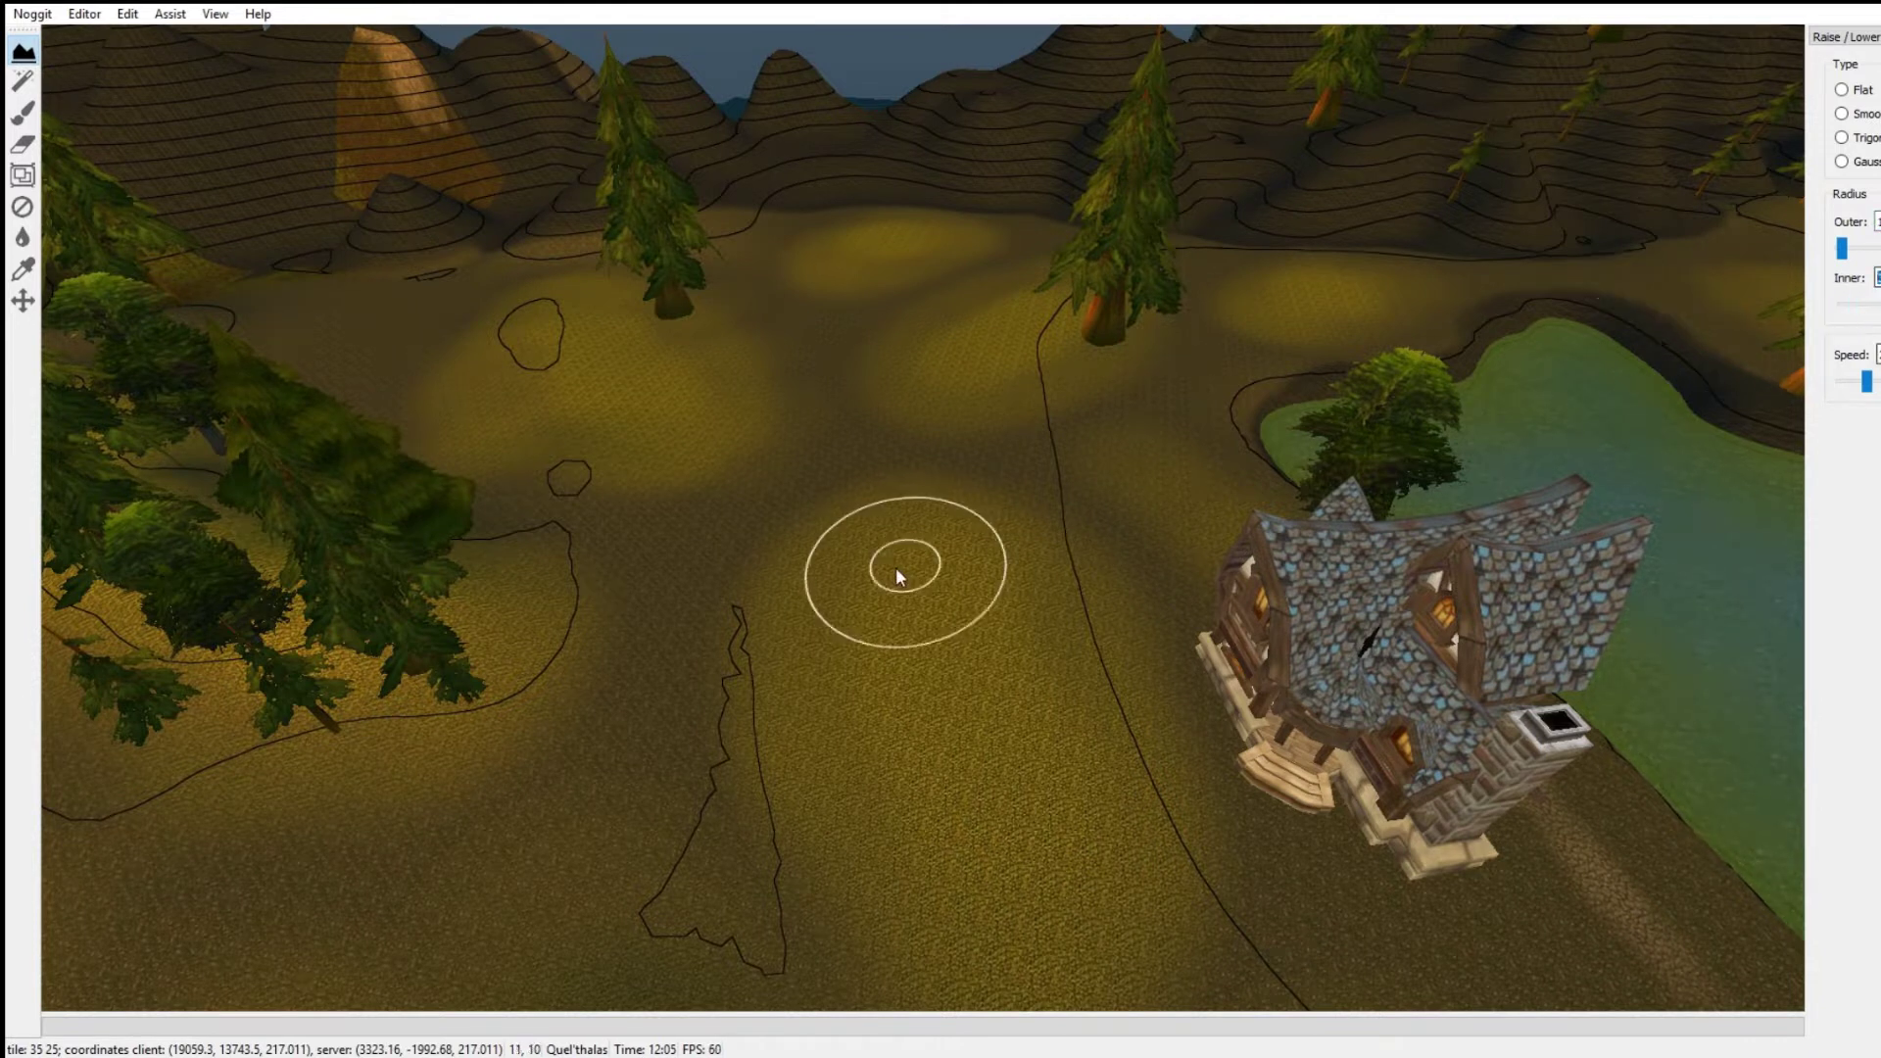
pyautogui.press('s')
pyautogui.moveTo(927, 633); pyautogui.dragTo(1005, 623, button='right')
pyautogui.press('s')
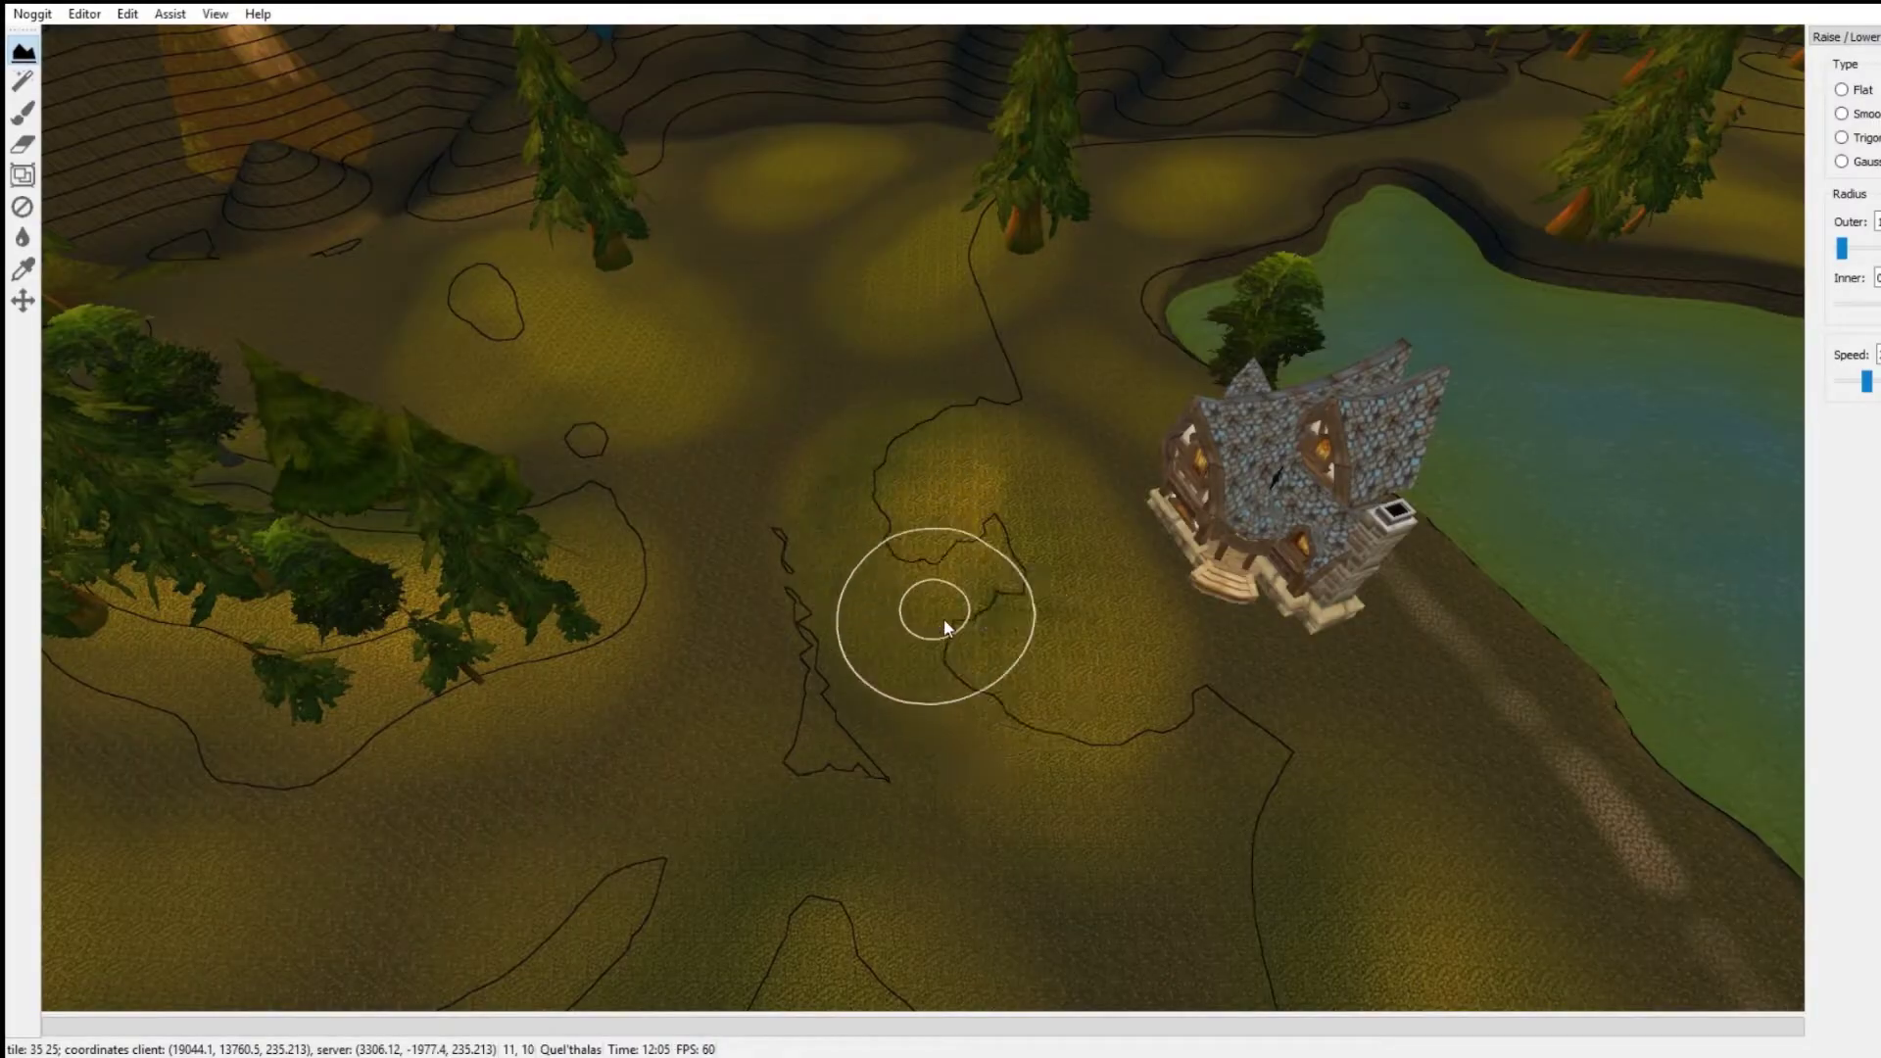
pyautogui.moveTo(940, 617)
pyautogui.mouseDown()
pyautogui.moveTo(893, 433)
pyautogui.moveTo(1079, 796)
pyautogui.mouseUp()
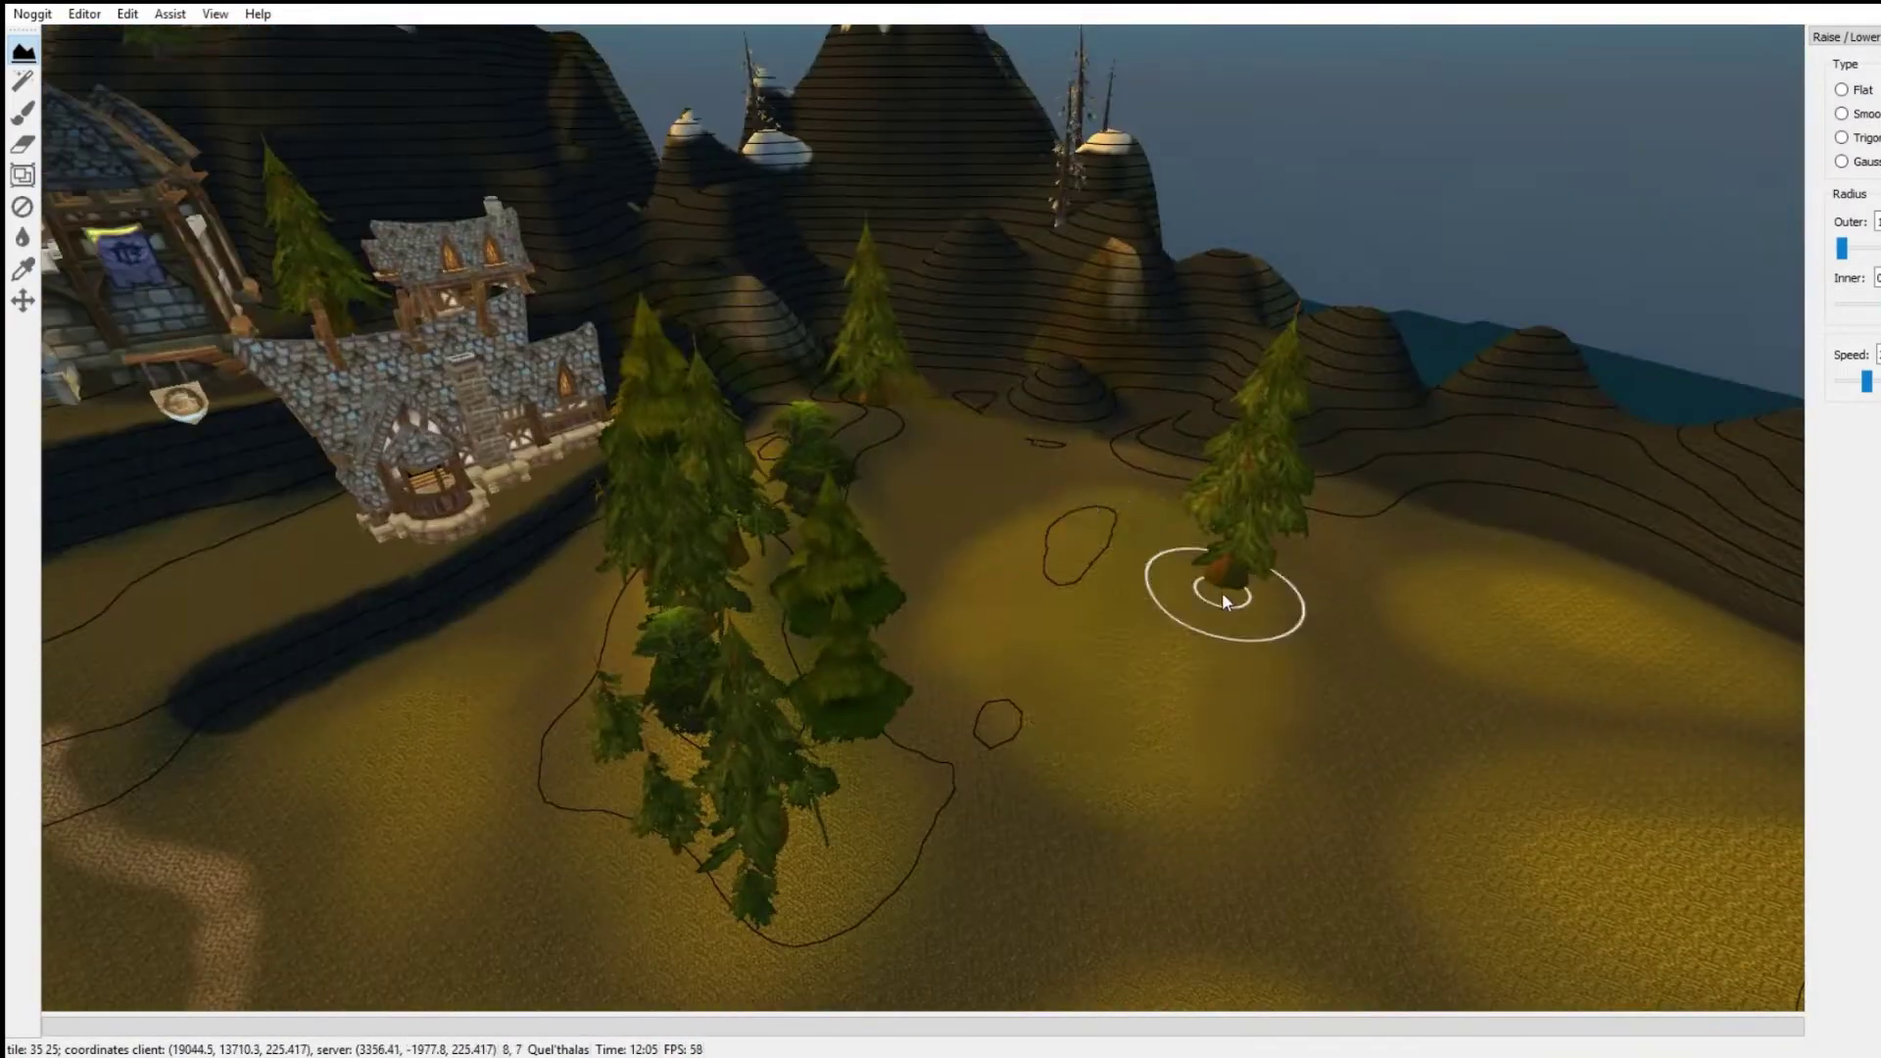
# Step: Raise the grass patches around the lone pines behind the tree cluster into gentle mounds
pyautogui.moveTo(1221, 593)
pyautogui.keyDown('shift'); pyautogui.mouseDown()
pyautogui.moveTo(1068, 549)
pyautogui.moveTo(1130, 583)
pyautogui.mouseUp(); pyautogui.keyUp('shift')
pyautogui.moveTo(1130, 584); pyautogui.dragTo(972, 565, button='right')
pyautogui.press('s')
pyautogui.moveTo(1095, 515); pyautogui.dragTo(1080, 545, button='right')
pyautogui.press('w')
pyautogui.moveTo(1166, 549)
pyautogui.keyDown('shift'); pyautogui.mouseDown()
pyautogui.moveTo(1250, 488)
pyautogui.moveTo(1087, 681)
pyautogui.mouseUp(); pyautogui.keyUp('shift')
pyautogui.keyDown('shift'); pyautogui.moveTo(996, 378); pyautogui.dragTo(1024, 392); pyautogui.keyUp('shift')
# Step: Raise the grass patches along the far side of the lake into mounds
pyautogui.moveTo(1390, 621); pyautogui.dragTo(1335, 675, button='right')
pyautogui.press('s')
pyautogui.keyDown('shift'); pyautogui.moveTo(1335, 674); pyautogui.dragTo(1358, 686); pyautogui.keyUp('shift')
pyautogui.press('s')
pyautogui.moveTo(1358, 686)
pyautogui.mouseDown(button='right')
pyautogui.moveTo(1309, 654)
pyautogui.moveTo(1051, 782)
pyautogui.moveTo(1009, 598)
pyautogui.mouseUp(button='right')
pyautogui.press('w')
pyautogui.moveTo(1009, 597)
pyautogui.keyDown('shift'); pyautogui.mouseDown()
pyautogui.moveTo(820, 616)
pyautogui.moveTo(1021, 656)
pyautogui.mouseUp(); pyautogui.keyUp('shift')
# Step: Raise the grass patches between the river and the hills into low mounds
pyautogui.moveTo(1021, 656); pyautogui.dragTo(1086, 608, button='right')
pyautogui.press('d')
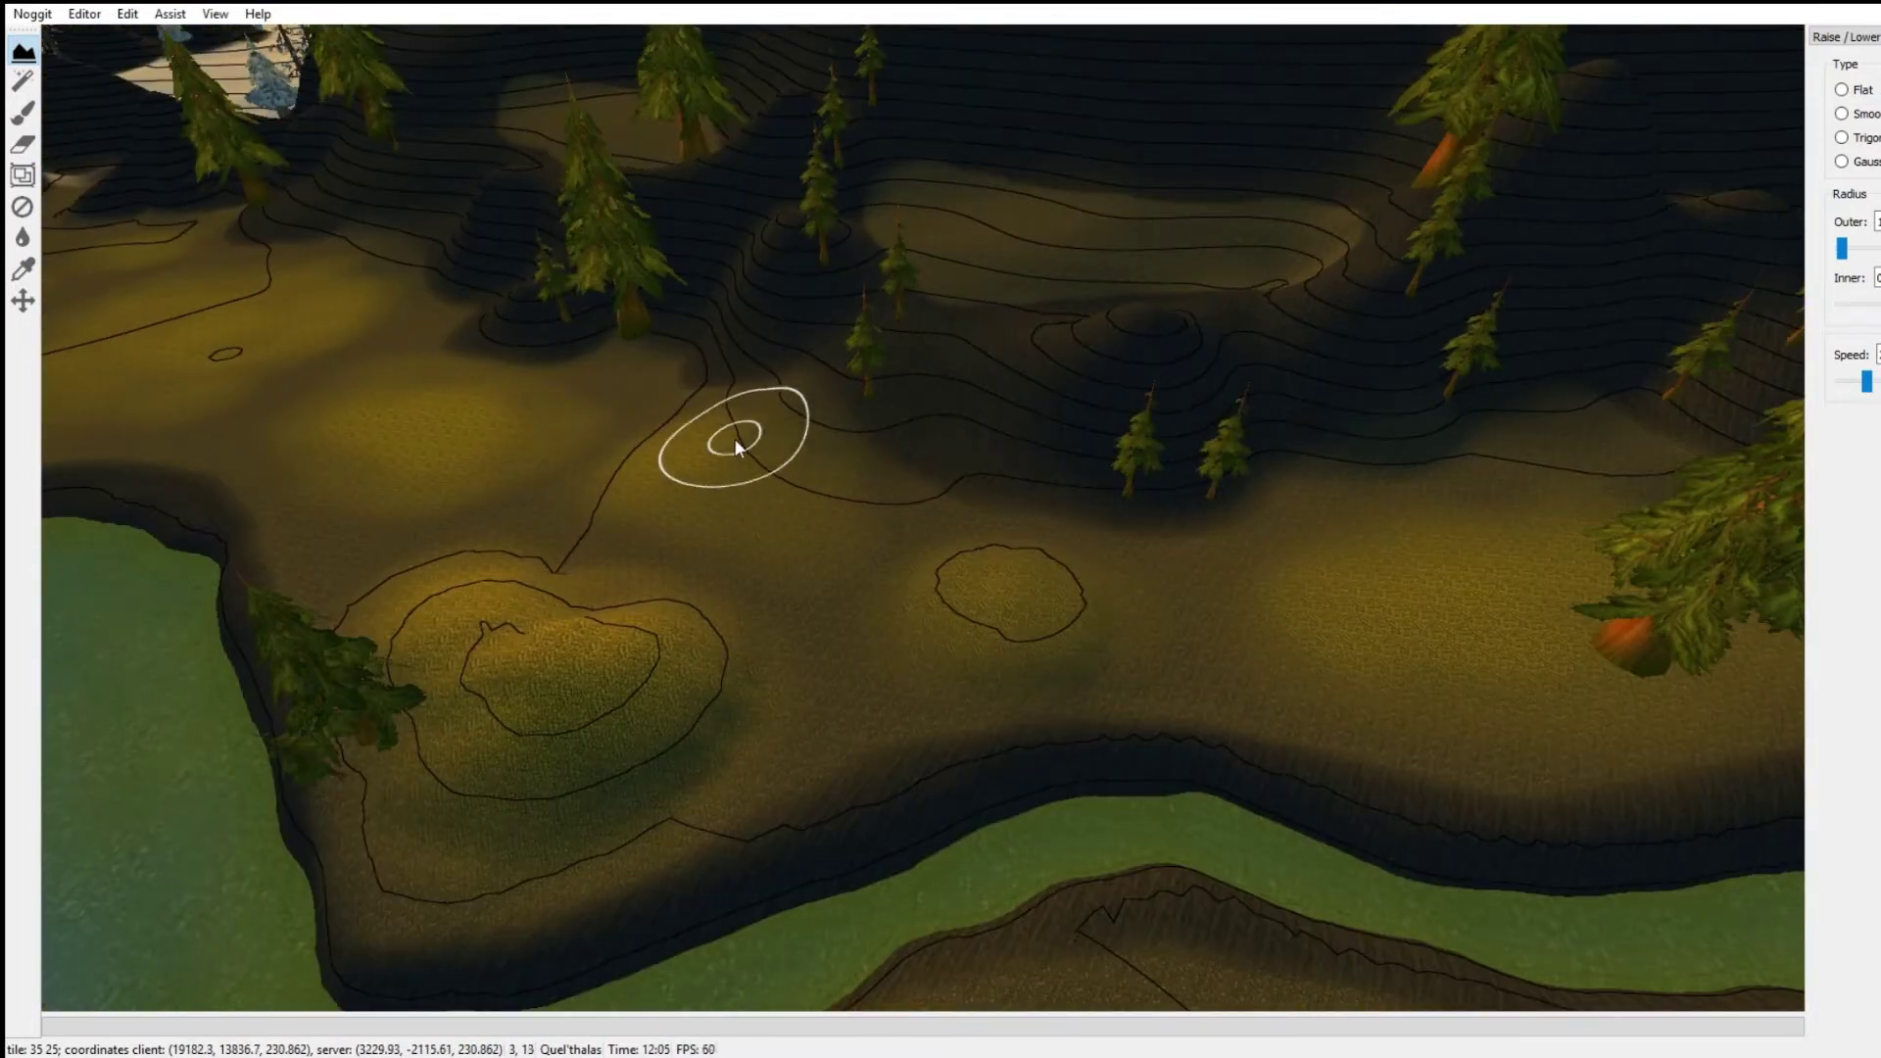
pyautogui.moveTo(845, 560); pyautogui.dragTo(1225, 502, button='right')
pyautogui.press('w')
pyautogui.keyDown('shift'); pyautogui.moveTo(1233, 500); pyautogui.dragTo(1360, 592); pyautogui.keyUp('shift')
pyautogui.moveTo(1294, 530)
pyautogui.mouseDown(button='right')
pyautogui.moveTo(1254, 588)
pyautogui.moveTo(749, 617)
pyautogui.mouseUp(button='right')
pyautogui.press('s')
pyautogui.press('d')
pyautogui.moveTo(1063, 701)
pyautogui.keyDown('shift'); pyautogui.mouseDown()
pyautogui.moveTo(1002, 686)
pyautogui.moveTo(1117, 749)
pyautogui.mouseUp(); pyautogui.keyUp('shift')
# Step: Raise the remaining grass patches around the lake and river into mounds of varying height
pyautogui.moveTo(808, 661)
pyautogui.mouseDown(button='right')
pyautogui.moveTo(1004, 662)
pyautogui.moveTo(850, 513)
pyautogui.moveTo(940, 676)
pyautogui.mouseUp(button='right')
pyautogui.press('w')
pyautogui.moveTo(999, 667)
pyautogui.keyDown('shift'); pyautogui.mouseDown()
pyautogui.moveTo(1054, 529)
pyautogui.moveTo(1029, 730)
pyautogui.mouseUp(); pyautogui.keyUp('shift')
pyautogui.moveTo(1028, 730)
pyautogui.mouseDown(button='right')
pyautogui.moveTo(880, 598)
pyautogui.moveTo(862, 676)
pyautogui.mouseUp(button='right')
pyautogui.press('w')
pyautogui.moveTo(868, 481)
pyautogui.keyDown('shift'); pyautogui.mouseDown()
pyautogui.moveTo(839, 635)
pyautogui.moveTo(892, 476)
pyautogui.mouseUp(); pyautogui.keyUp('shift')
pyautogui.moveTo(892, 475); pyautogui.dragTo(545, 598, button='right')
pyautogui.moveTo(545, 598)
pyautogui.keyDown('shift'); pyautogui.mouseDown()
pyautogui.moveTo(840, 568)
pyautogui.moveTo(908, 602)
pyautogui.mouseUp(); pyautogui.keyUp('shift')
# Step: Set the flatten/blur brush to radius 17 and speed 1.00 and flatten the bumps on the mound above the lake
pyautogui.moveTo(908, 601); pyautogui.dragTo(1127, 710, button='right')
pyautogui.press('s')
pyautogui.press('w')
pyautogui.moveTo(1104, 515); pyautogui.dragTo(1302, 432, button='right')
pyautogui.press('s')
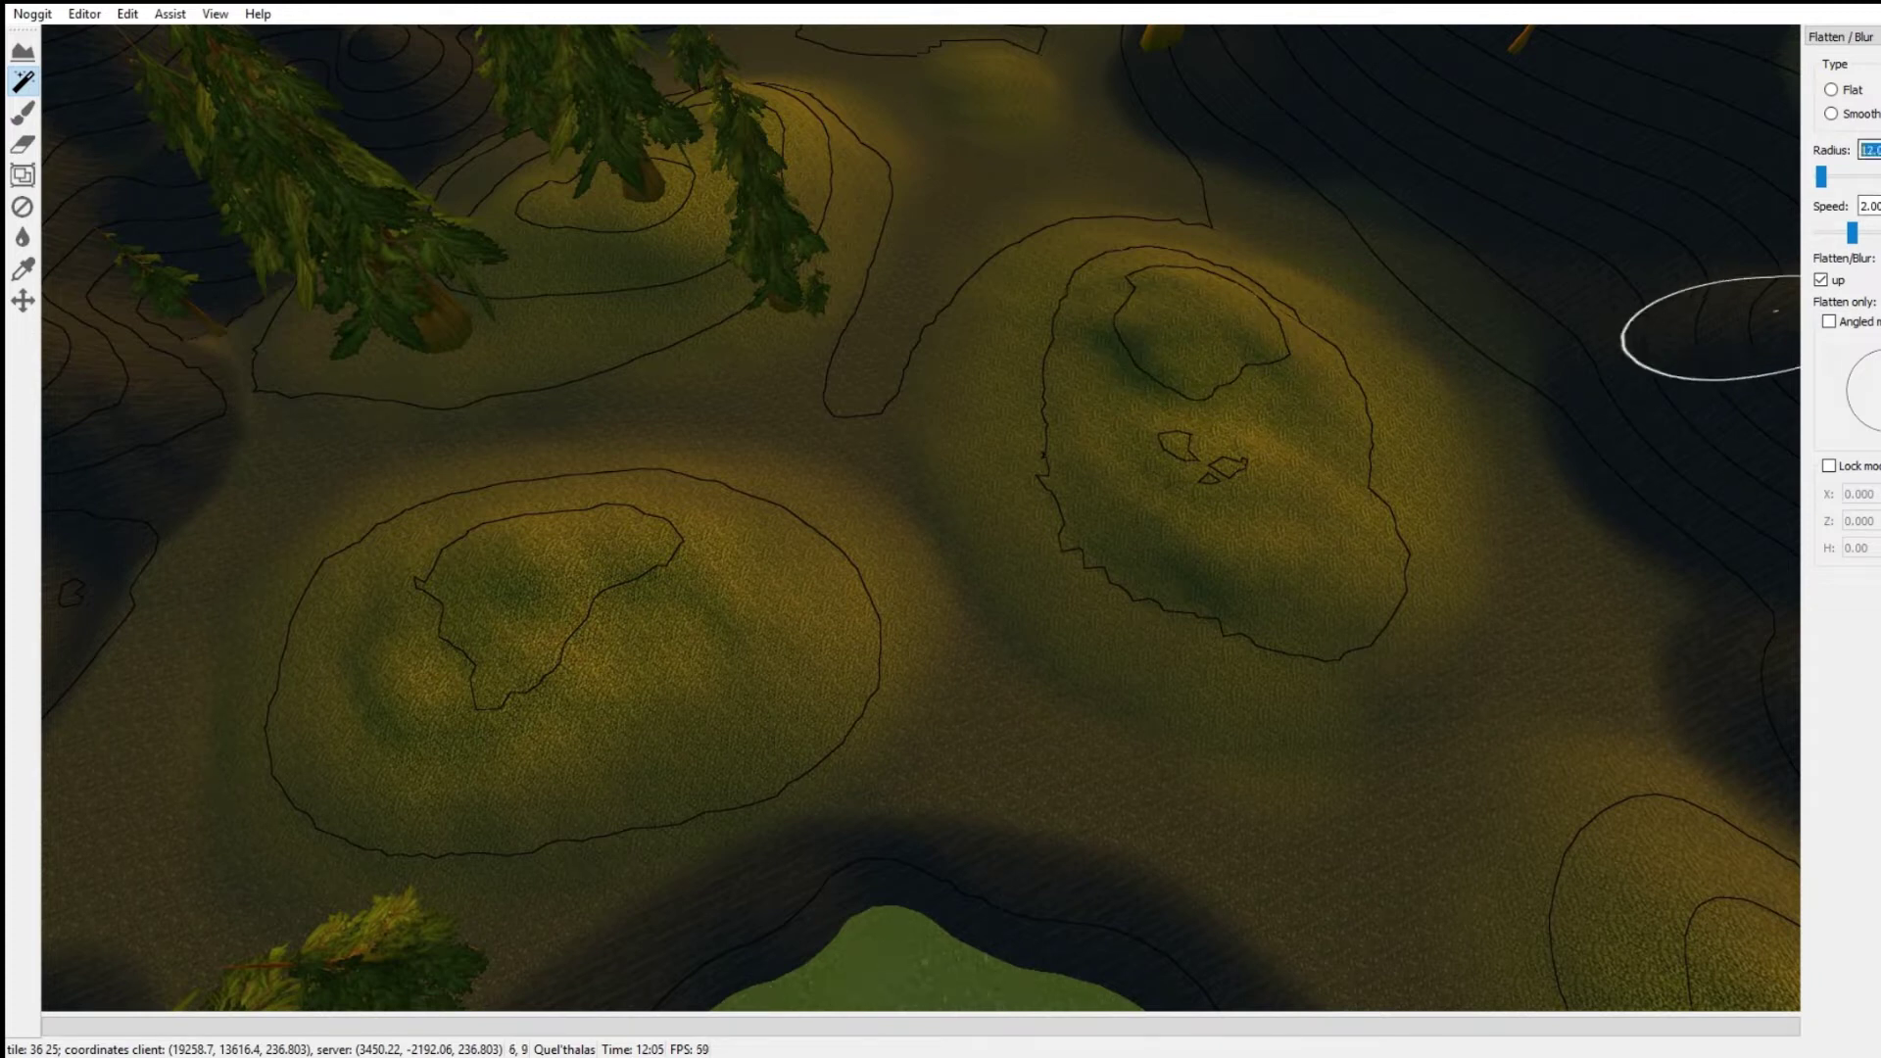
pyautogui.scroll(3, 1870, 150)
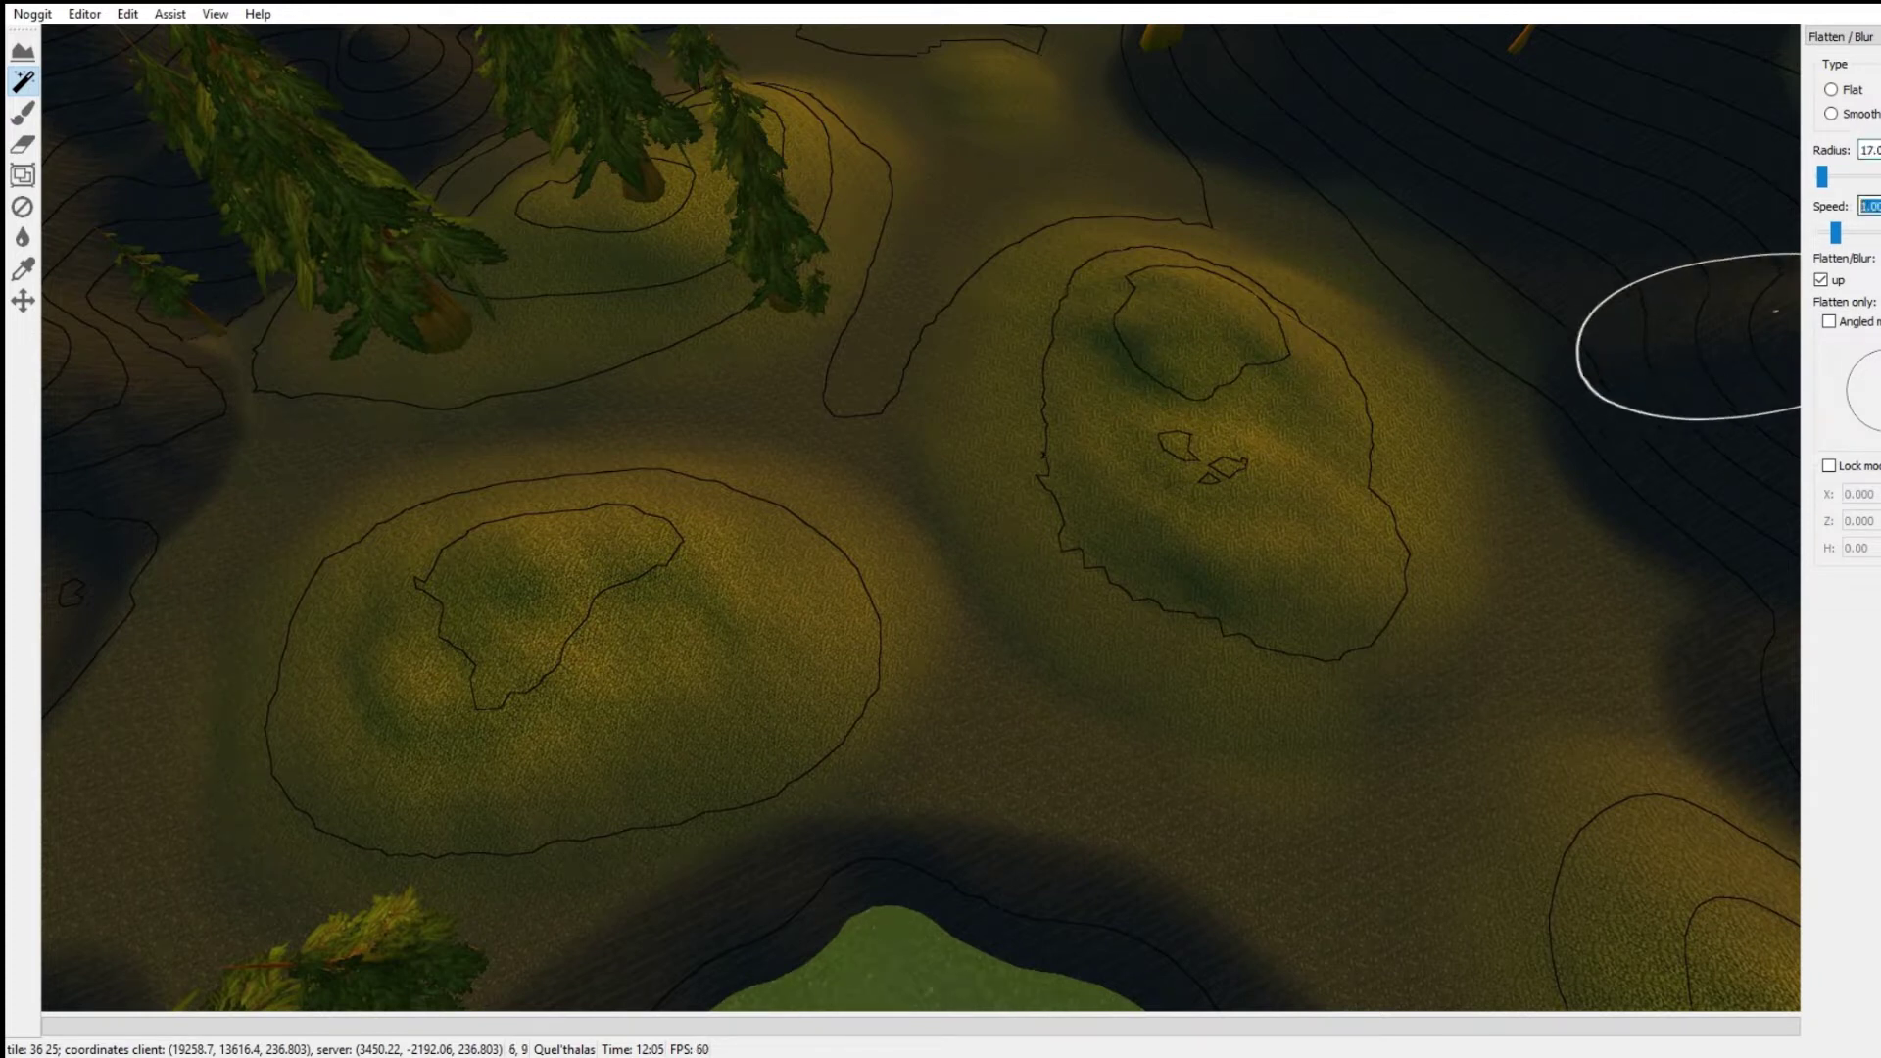
pyautogui.moveTo(1084, 368)
pyautogui.keyDown('shift'); pyautogui.mouseDown()
pyautogui.moveTo(1150, 517)
pyautogui.moveTo(1323, 541)
pyautogui.moveTo(1309, 390)
pyautogui.mouseUp(); pyautogui.keyUp('shift')
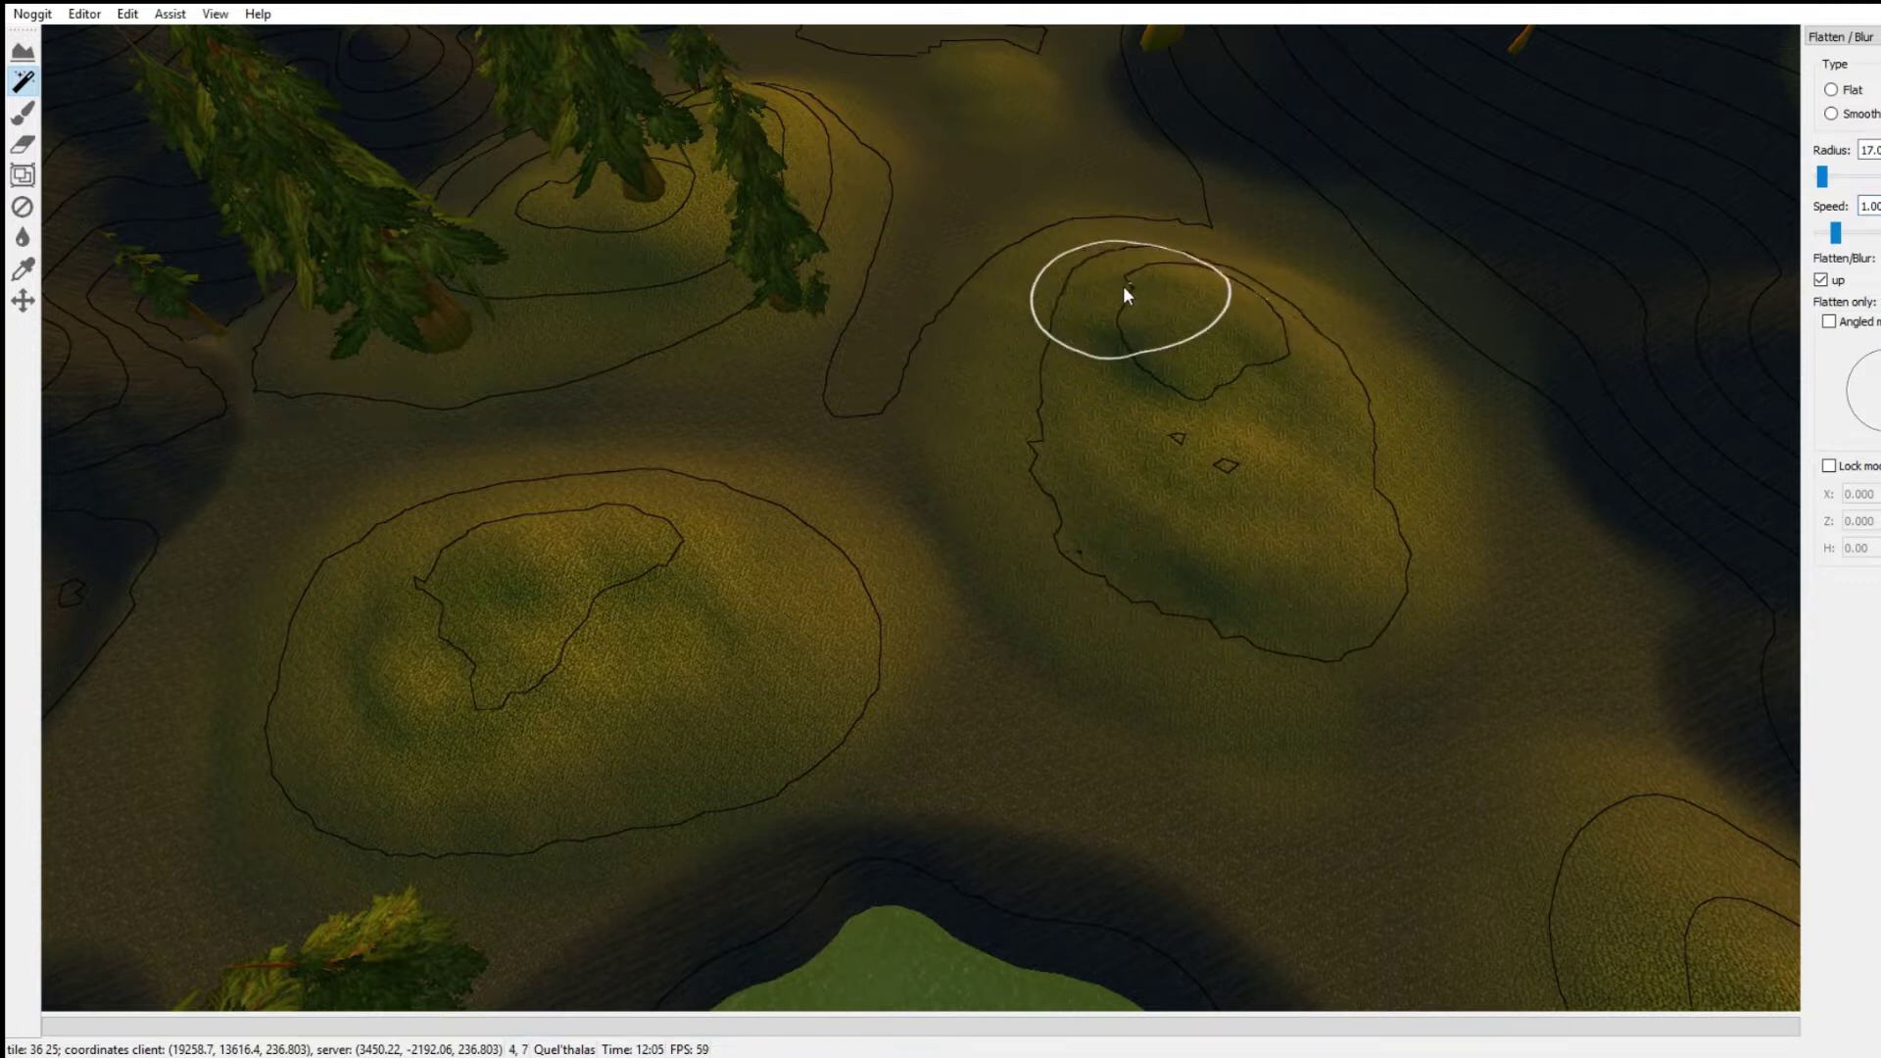
pyautogui.moveTo(1058, 396)
pyautogui.keyDown('shift'); pyautogui.mouseDown()
pyautogui.moveTo(1113, 586)
pyautogui.moveTo(1001, 586)
pyautogui.moveTo(956, 457)
pyautogui.moveTo(948, 496)
pyautogui.moveTo(971, 392)
pyautogui.mouseUp(); pyautogui.keyUp('shift')
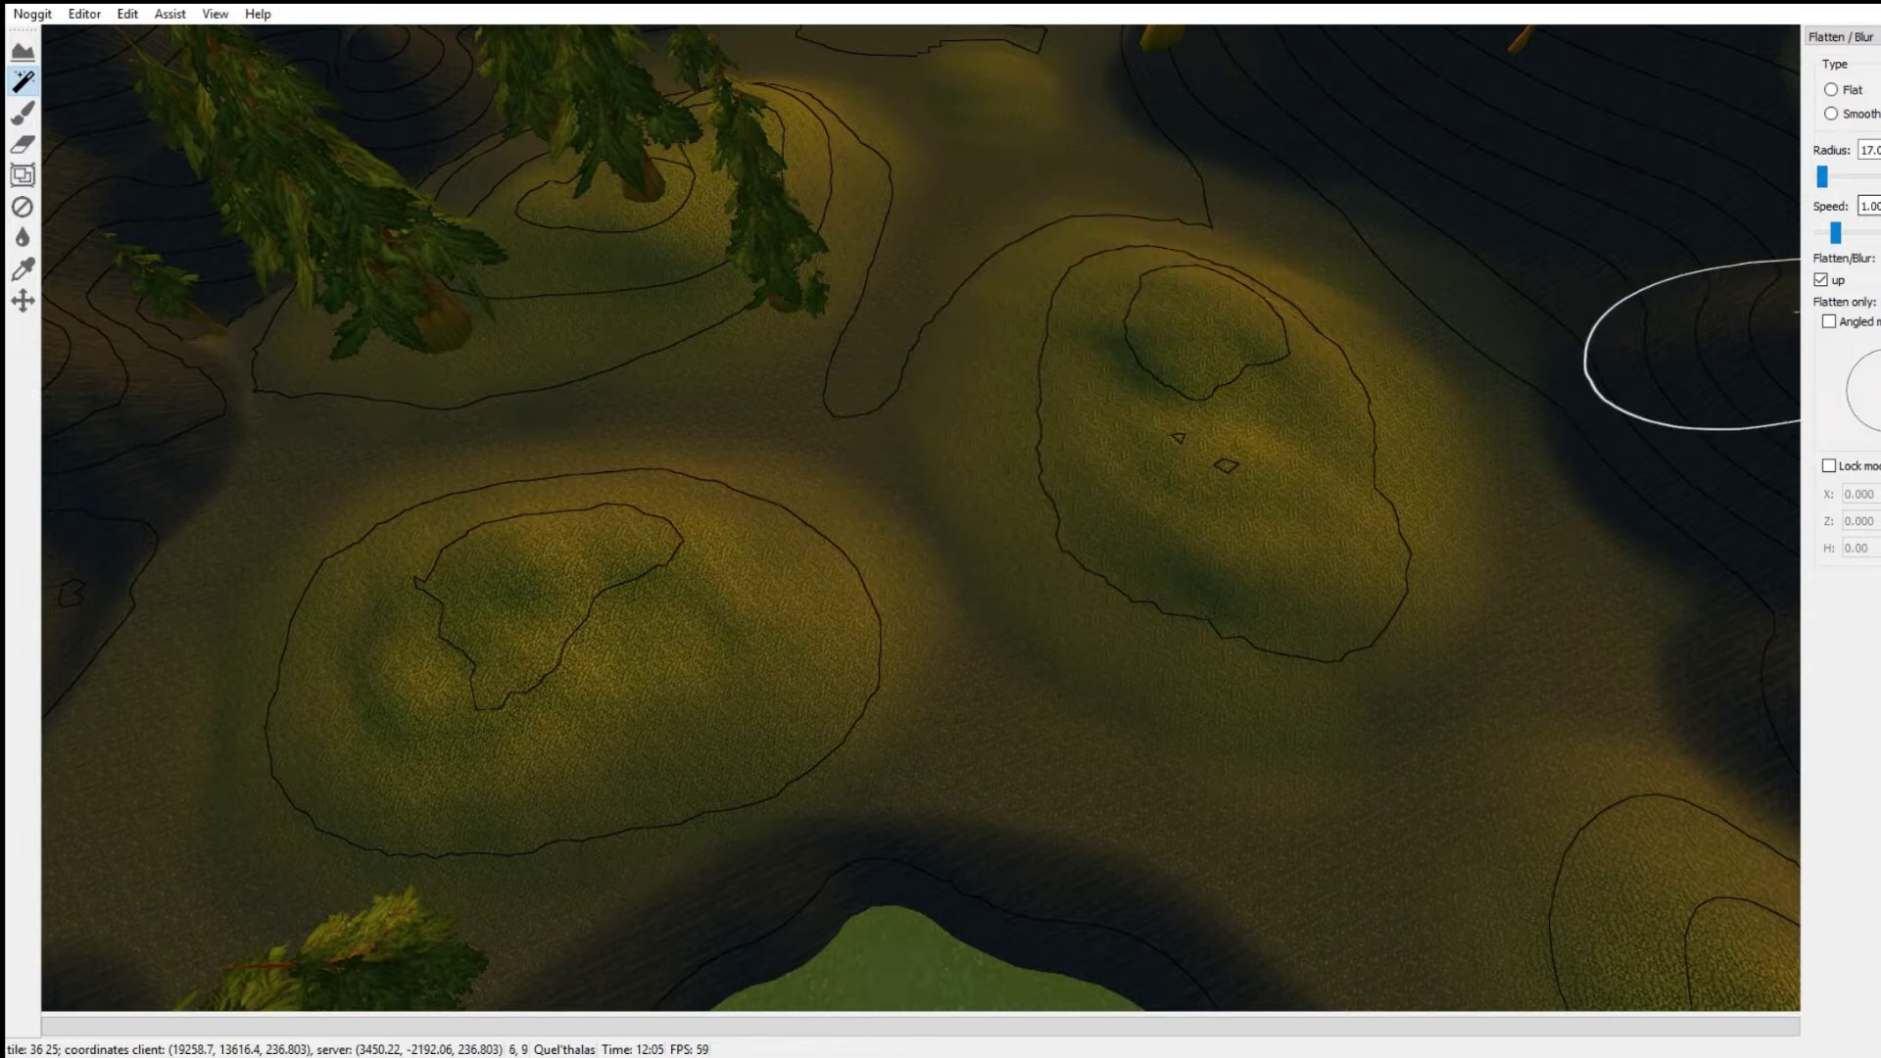
# Step: Blur the mounds around the lake and river into smooth shapes at speed 5.00
pyautogui.moveTo(1289, 437)
pyautogui.keyDown('ctrl'); pyautogui.mouseDown()
pyautogui.moveTo(1164, 348)
pyautogui.moveTo(1241, 456)
pyautogui.moveTo(1070, 499)
pyautogui.moveTo(1332, 463)
pyautogui.mouseUp(); pyautogui.keyUp('ctrl')
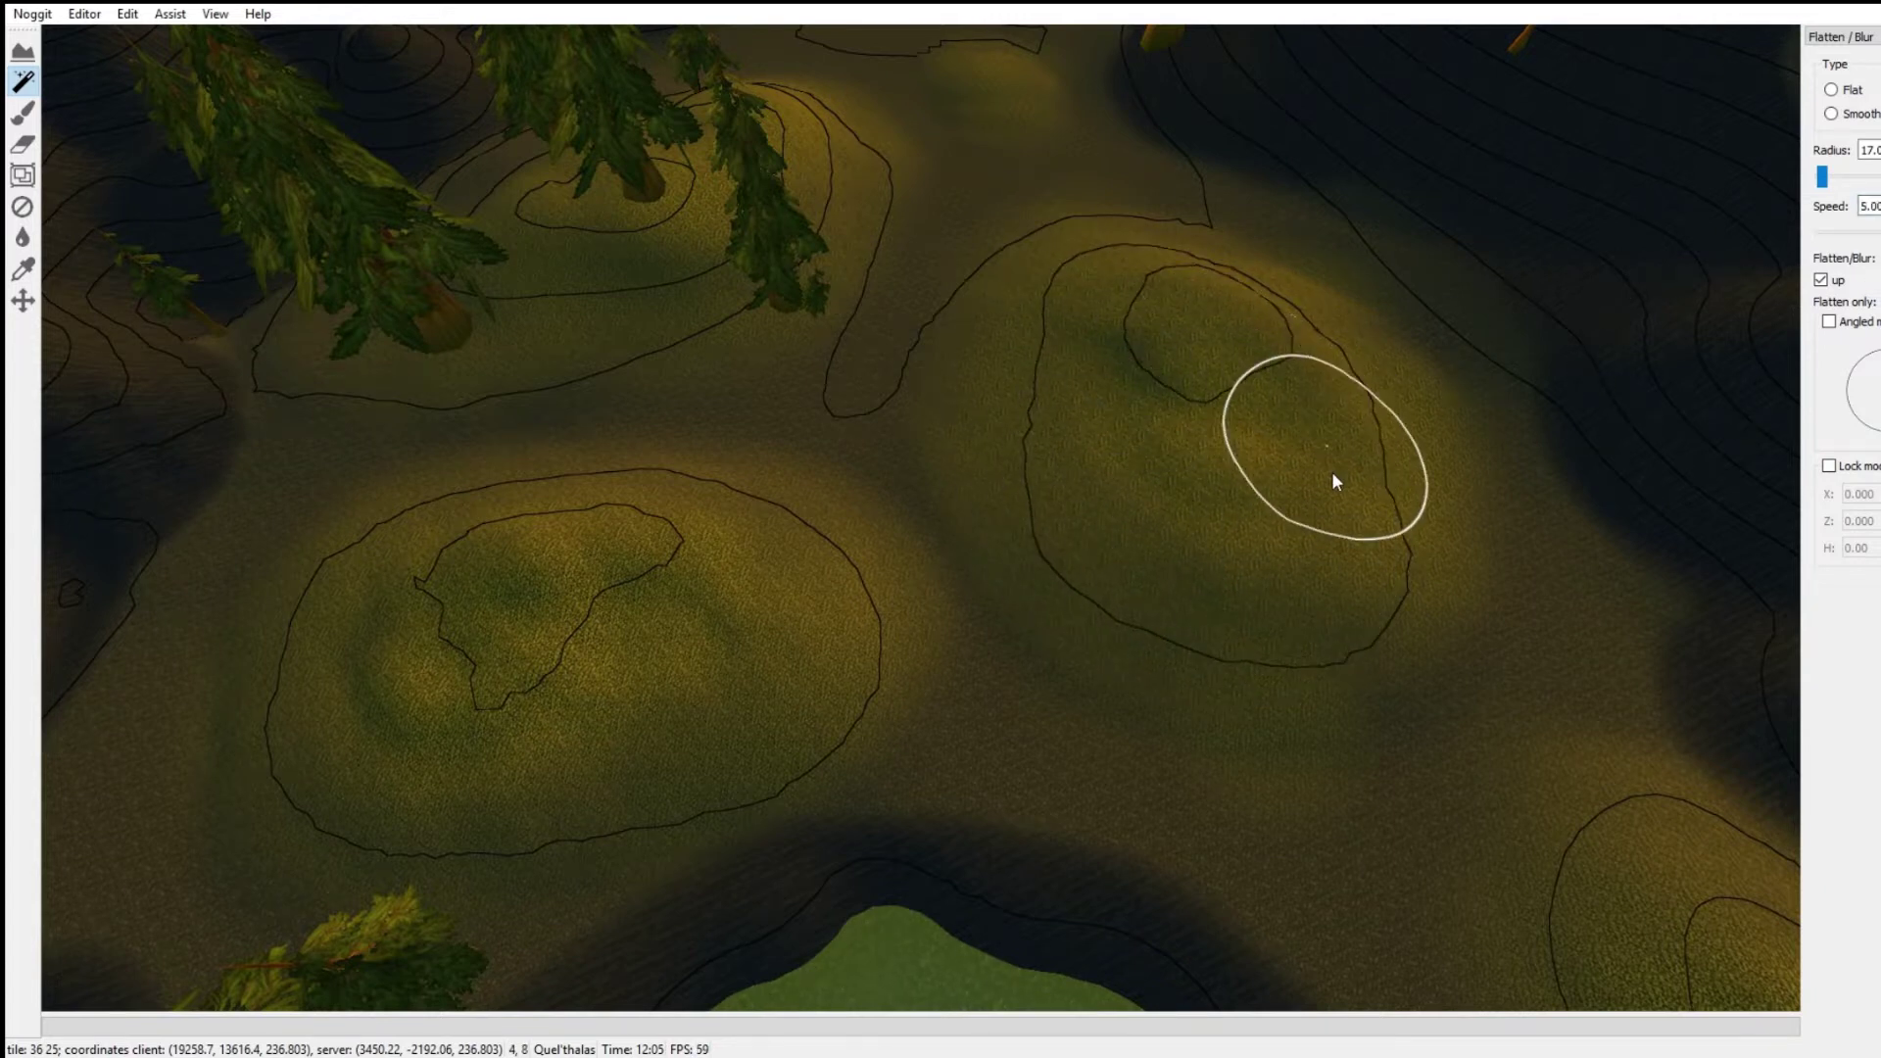
pyautogui.moveTo(1015, 493)
pyautogui.keyDown('ctrl'); pyautogui.mouseDown()
pyautogui.moveTo(1290, 357)
pyautogui.moveTo(1084, 416)
pyautogui.moveTo(1163, 274)
pyautogui.moveTo(1348, 409)
pyautogui.moveTo(1237, 623)
pyautogui.moveTo(1103, 628)
pyautogui.mouseUp(); pyautogui.keyUp('ctrl')
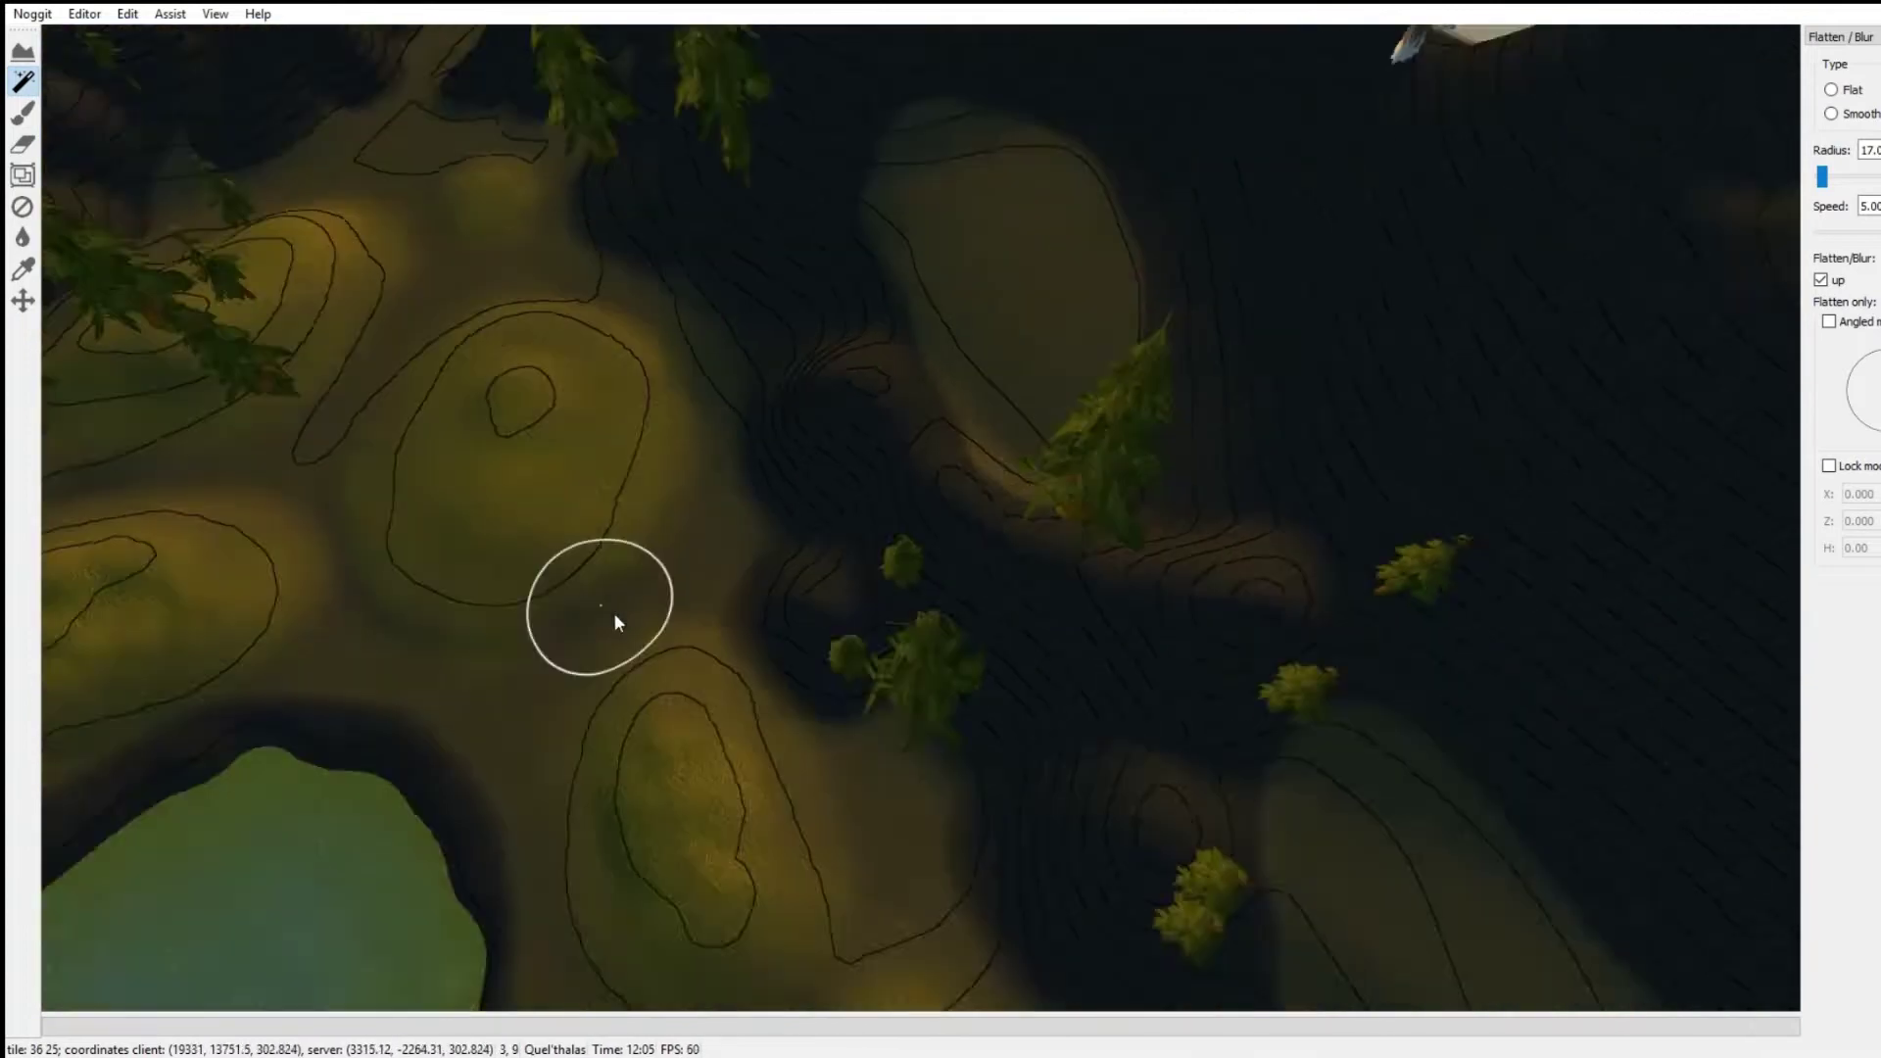
pyautogui.moveTo(615, 614)
pyautogui.mouseDown(button='right')
pyautogui.moveTo(1175, 644)
pyautogui.moveTo(561, 488)
pyautogui.mouseUp(button='right')
pyautogui.keyDown('ctrl'); pyautogui.moveTo(562, 488); pyautogui.dragTo(719, 472); pyautogui.keyUp('ctrl')
pyautogui.moveTo(719, 473)
pyautogui.mouseDown(button='right')
pyautogui.moveTo(1149, 893)
pyautogui.moveTo(1330, 509)
pyautogui.mouseUp(button='right')
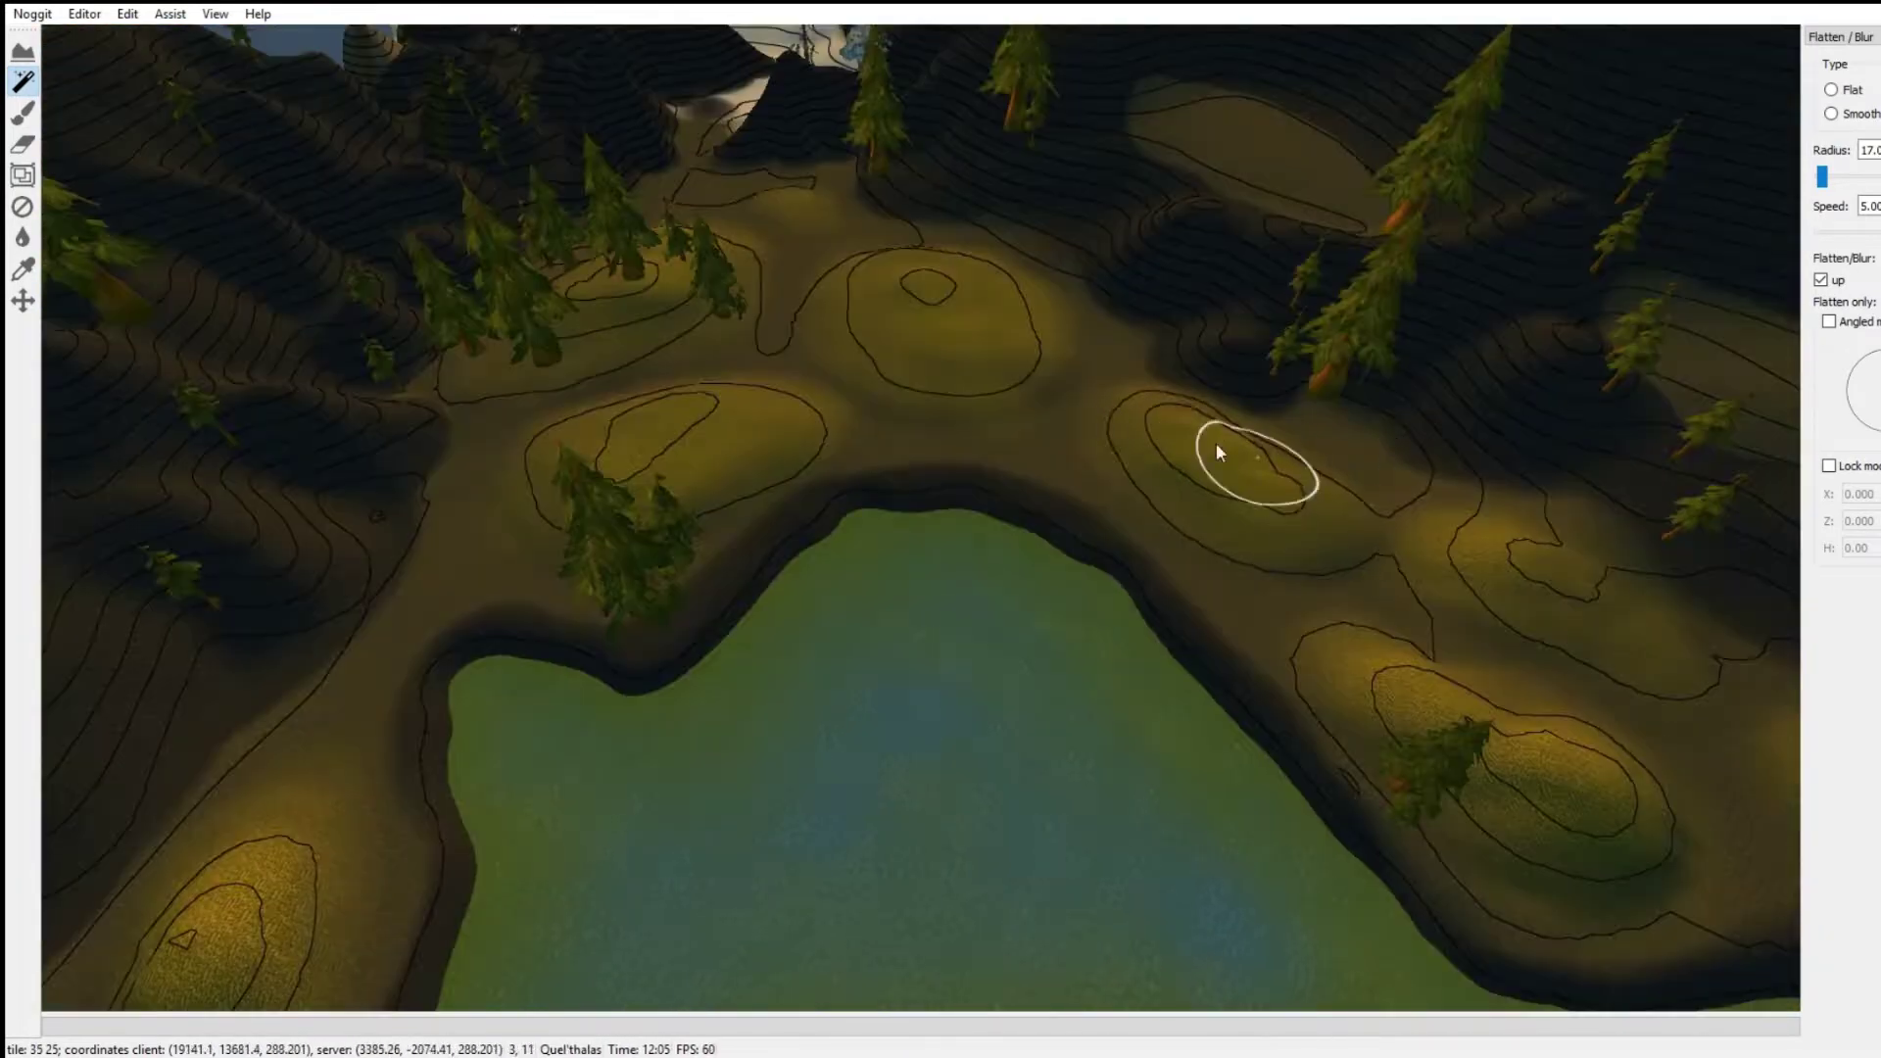
pyautogui.moveTo(1373, 702); pyautogui.dragTo(1103, 678, button='right')
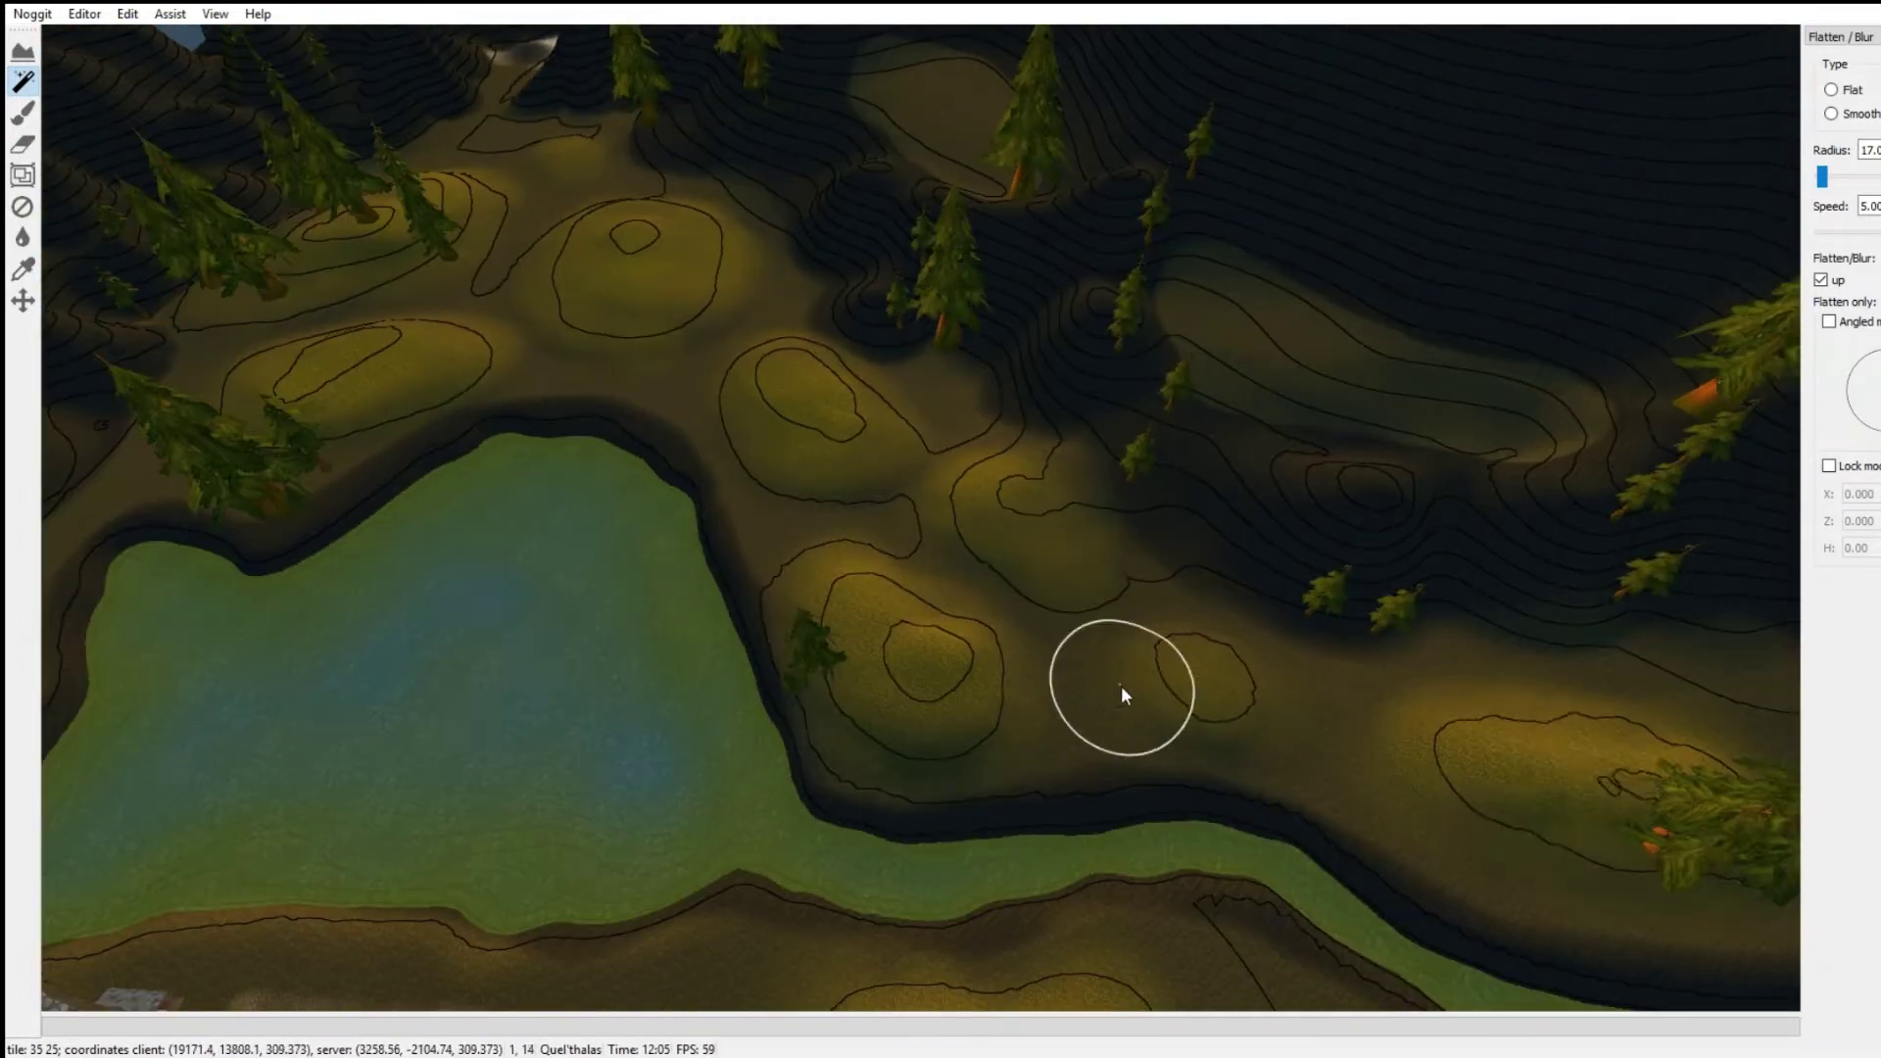
pyautogui.moveTo(1703, 743)
pyautogui.mouseDown(button='right')
pyautogui.moveTo(1043, 723)
pyautogui.moveTo(682, 390)
pyautogui.moveTo(973, 550)
pyautogui.moveTo(1276, 482)
pyautogui.moveTo(980, 513)
pyautogui.mouseUp(button='right')
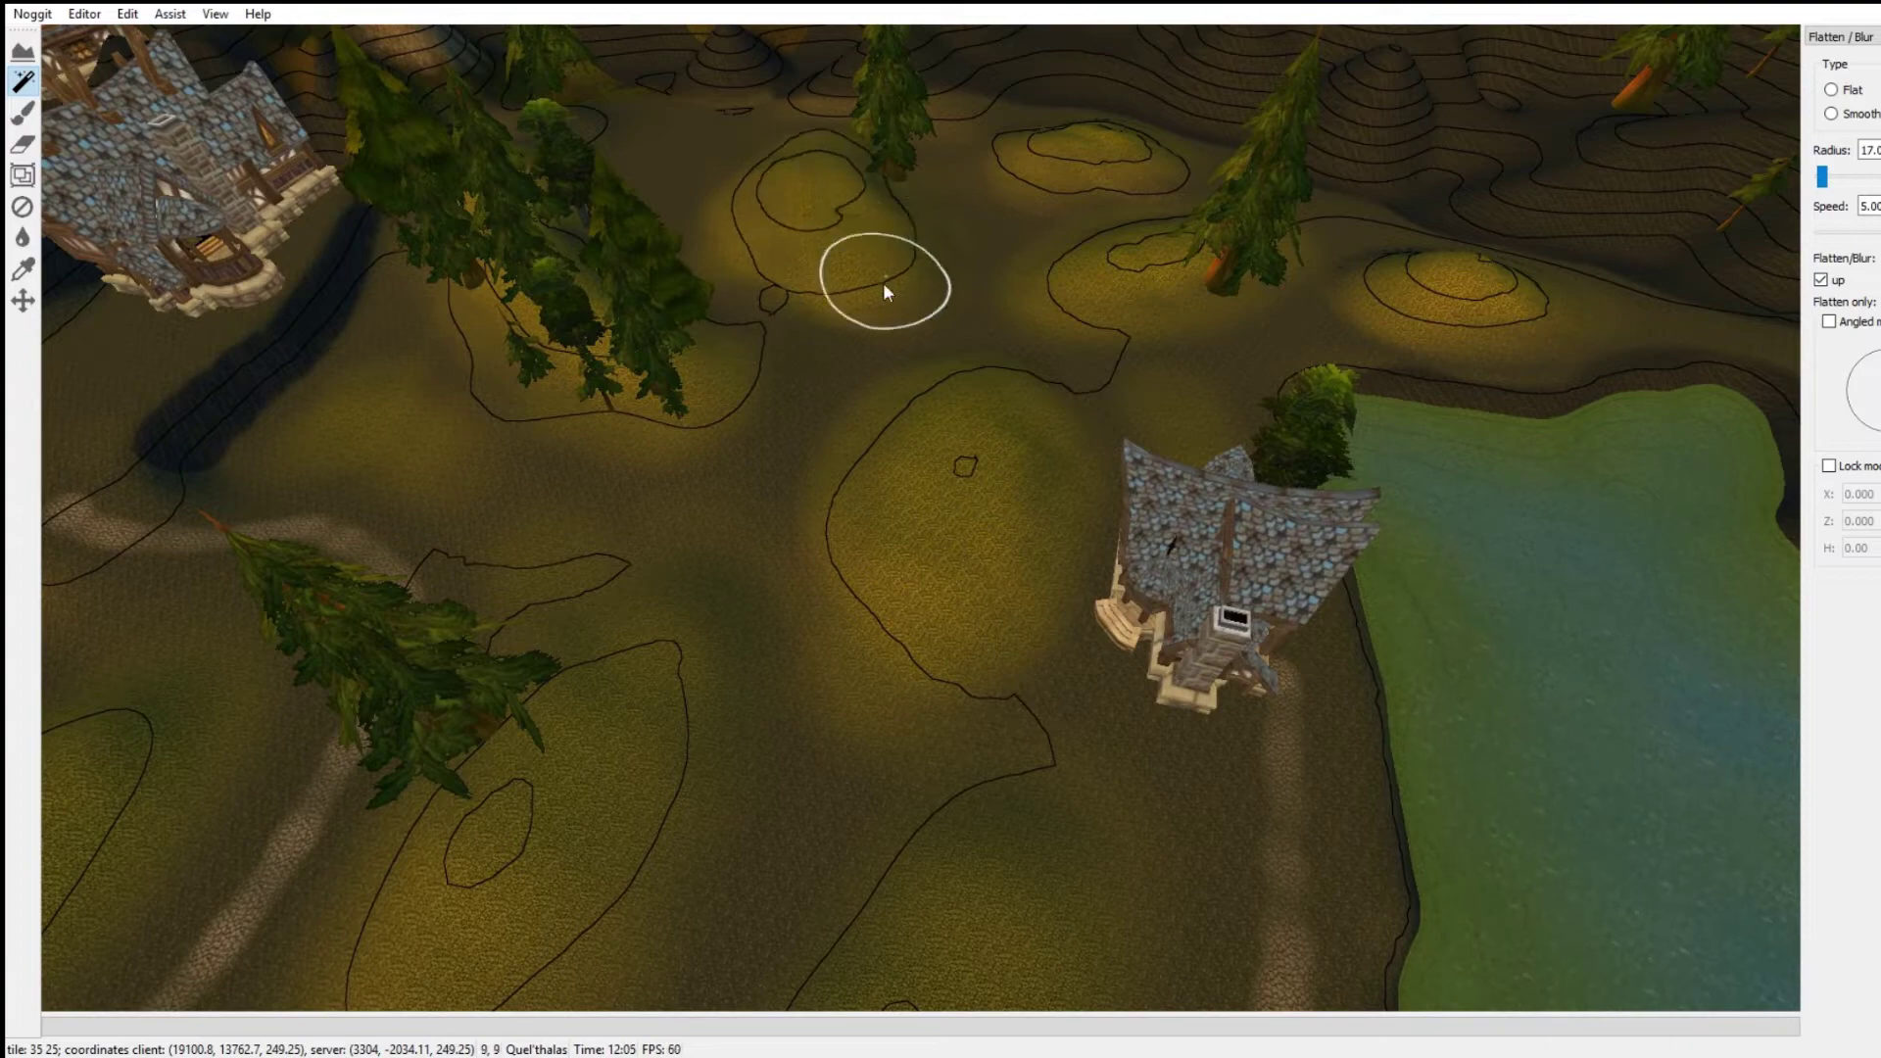
# Step: Inspect the lake shoreline and the riverbanks from close to water level
pyautogui.moveTo(1498, 259)
pyautogui.mouseDown(button='right')
pyautogui.moveTo(1019, 696)
pyautogui.moveTo(700, 297)
pyautogui.moveTo(855, 456)
pyautogui.moveTo(1101, 631)
pyautogui.moveTo(964, 633)
pyautogui.moveTo(729, 584)
pyautogui.moveTo(1119, 585)
pyautogui.moveTo(1005, 686)
pyautogui.mouseUp(button='right')
pyautogui.press('s')
pyautogui.press('q')
pyautogui.press('a')
pyautogui.press('w')
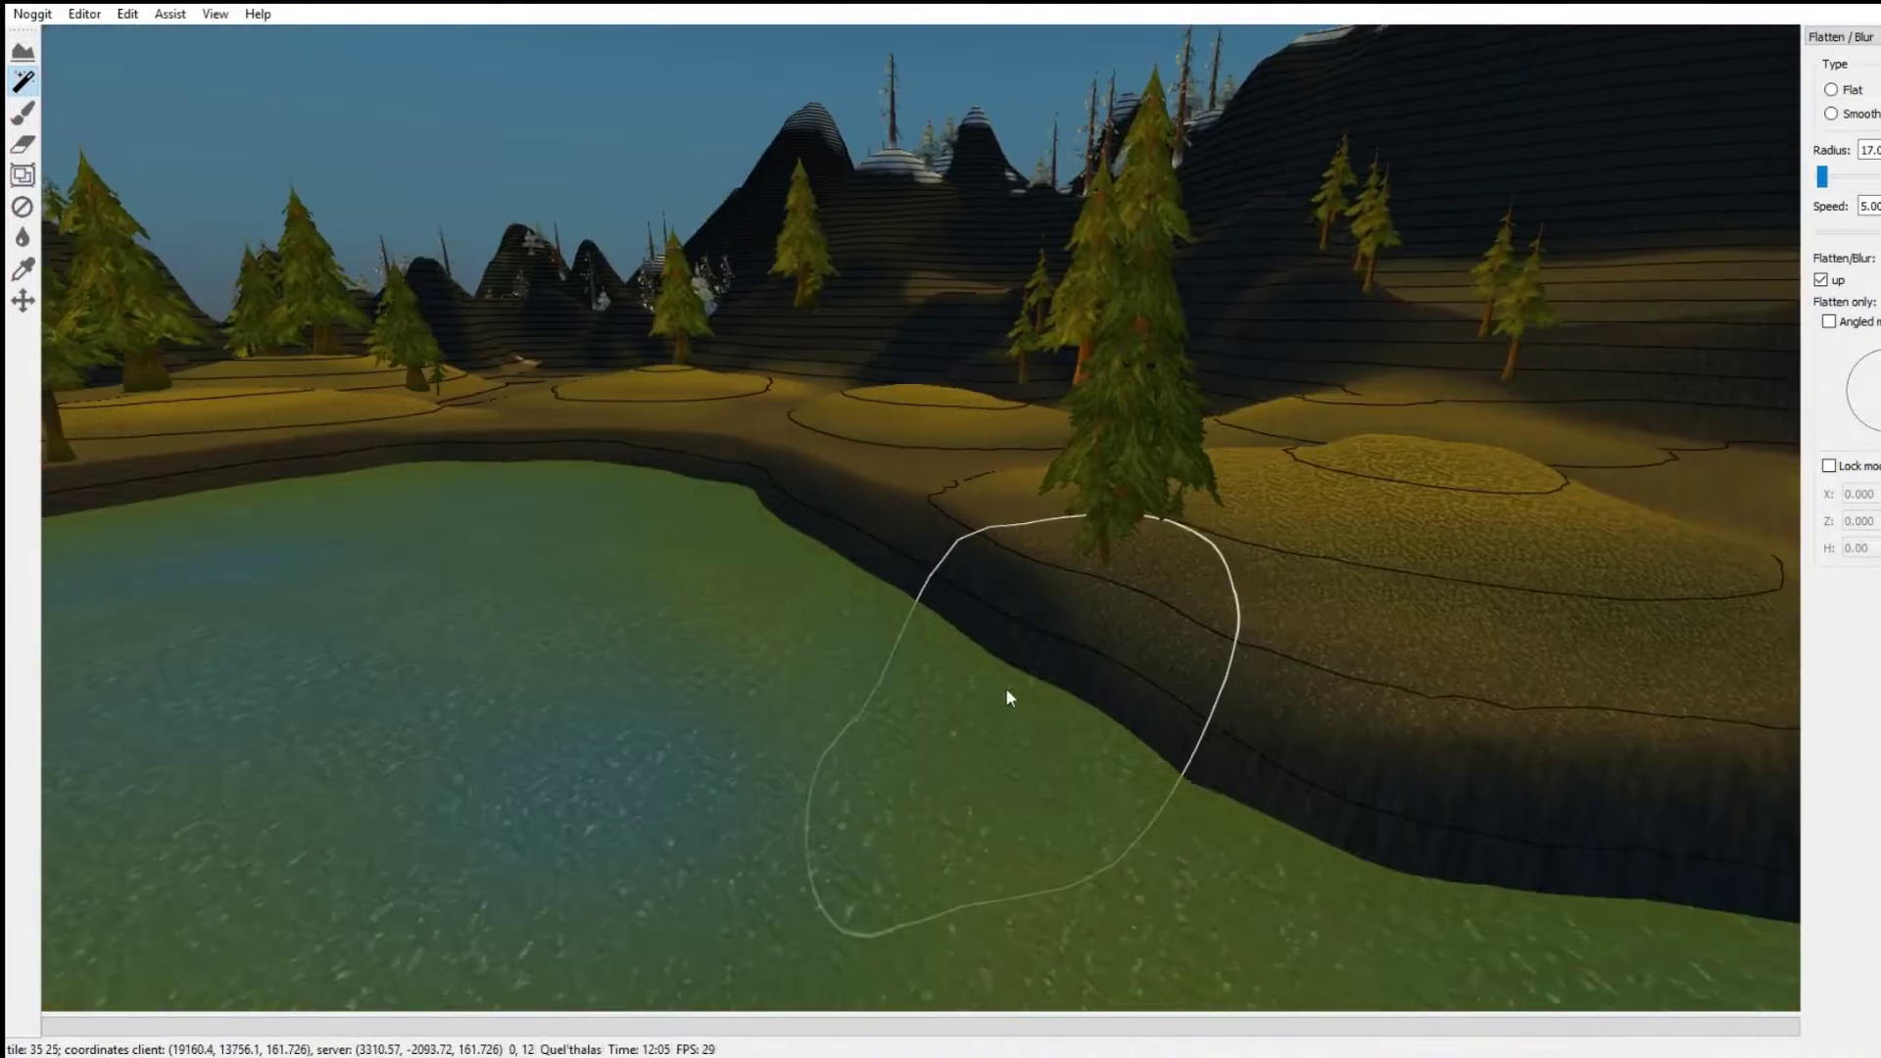
pyautogui.moveTo(1313, 612); pyautogui.dragTo(1115, 609, button='right')
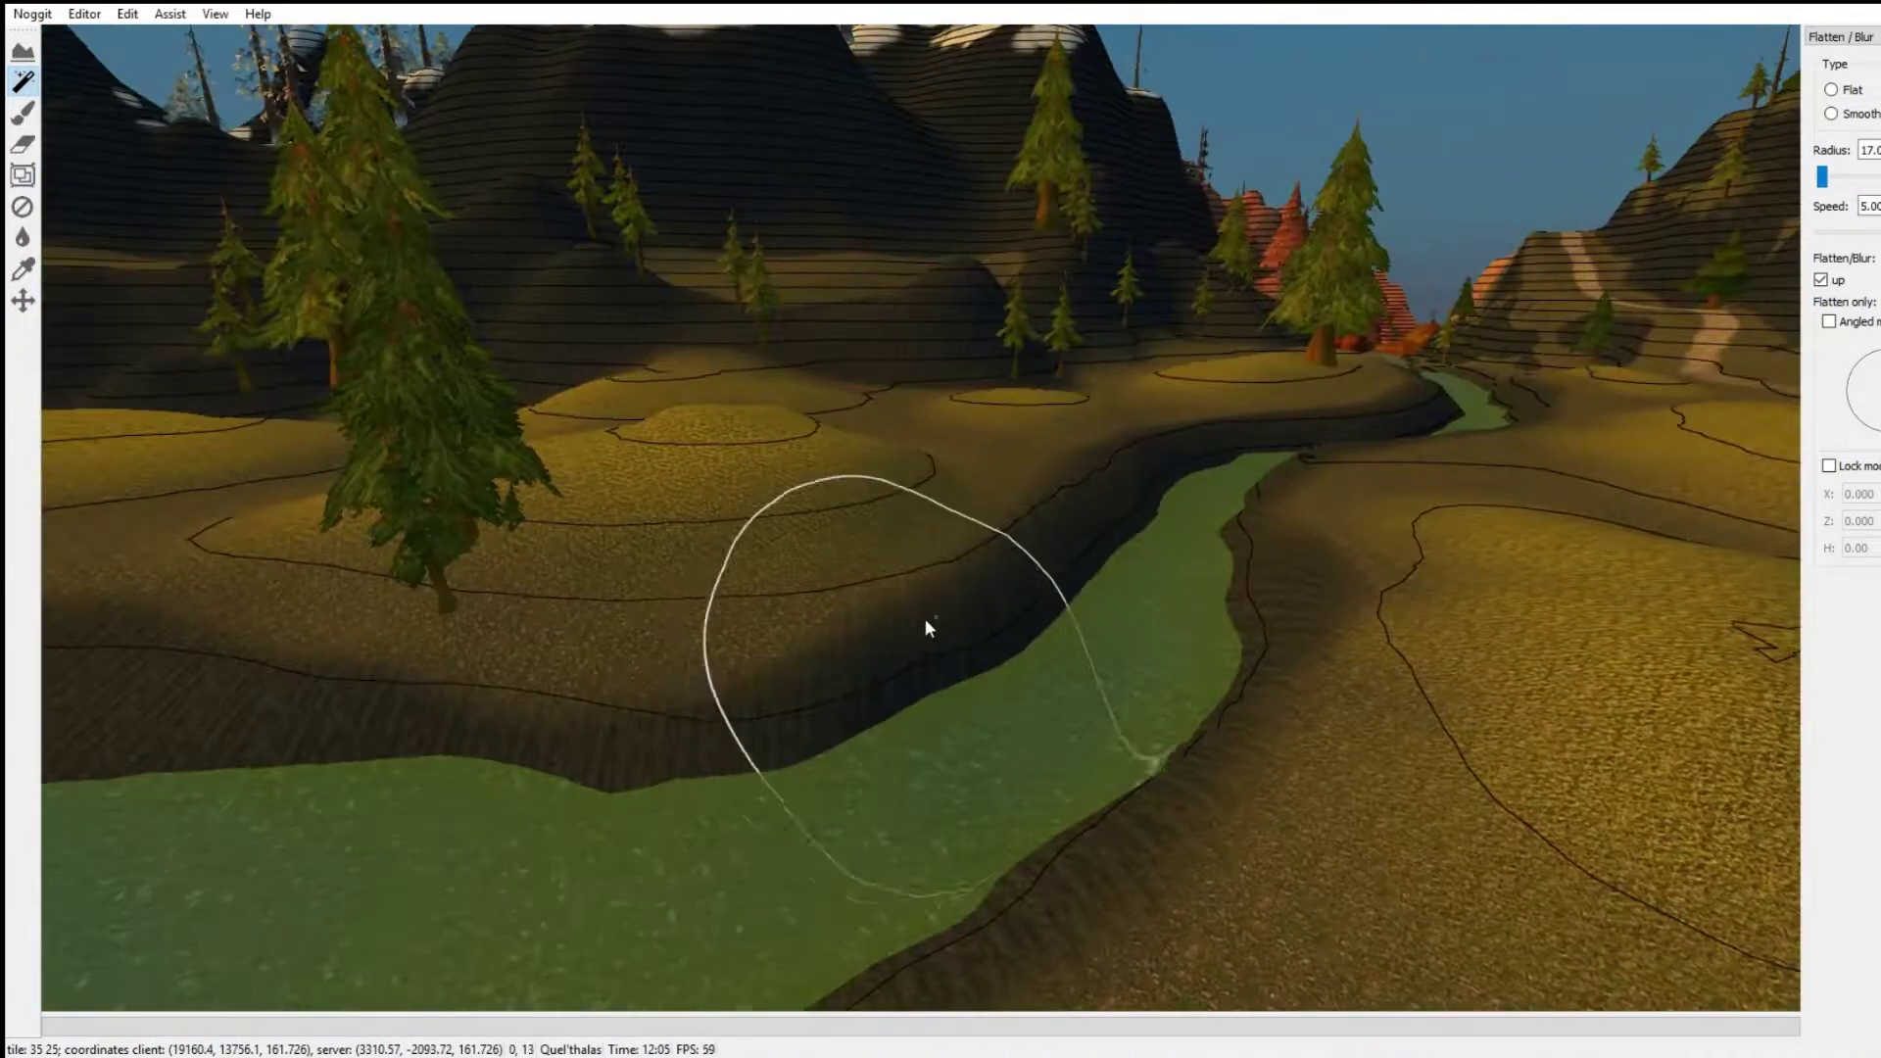
pyautogui.moveTo(431, 621); pyautogui.dragTo(833, 612, button='right')
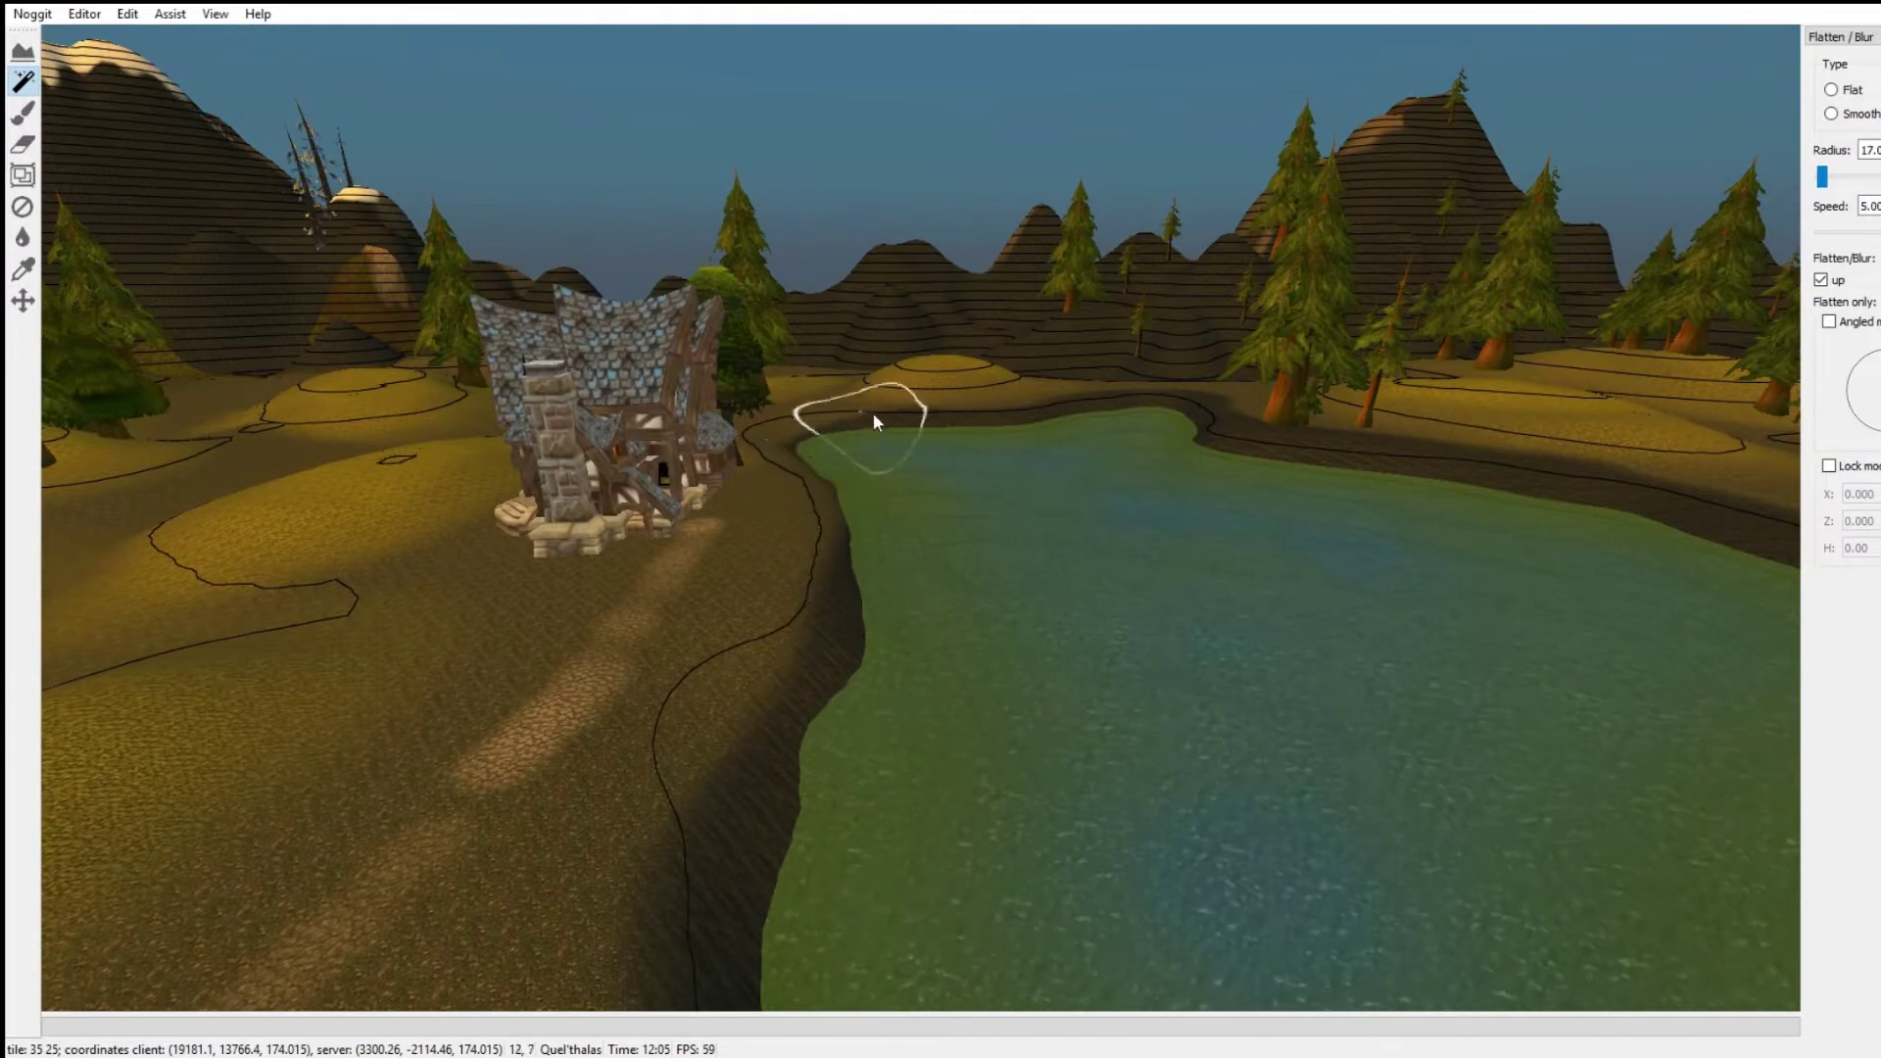
pyautogui.moveTo(1149, 404)
pyautogui.mouseDown(button='right')
pyautogui.moveTo(1295, 617)
pyautogui.moveTo(970, 874)
pyautogui.moveTo(1533, 260)
pyautogui.mouseUp(button='right')
# Step: Resize the raise/lower brush to a small radius and raise an uneven bump on the lake's far bank
pyautogui.press('s')
pyautogui.press('1')
pyautogui.keyDown('alt'); pyautogui.moveTo(1579, 315); pyautogui.dragTo(1337, 335); pyautogui.keyUp('alt')
pyautogui.moveTo(1338, 335); pyautogui.dragTo(1033, 440, button='right')
pyautogui.press('w')
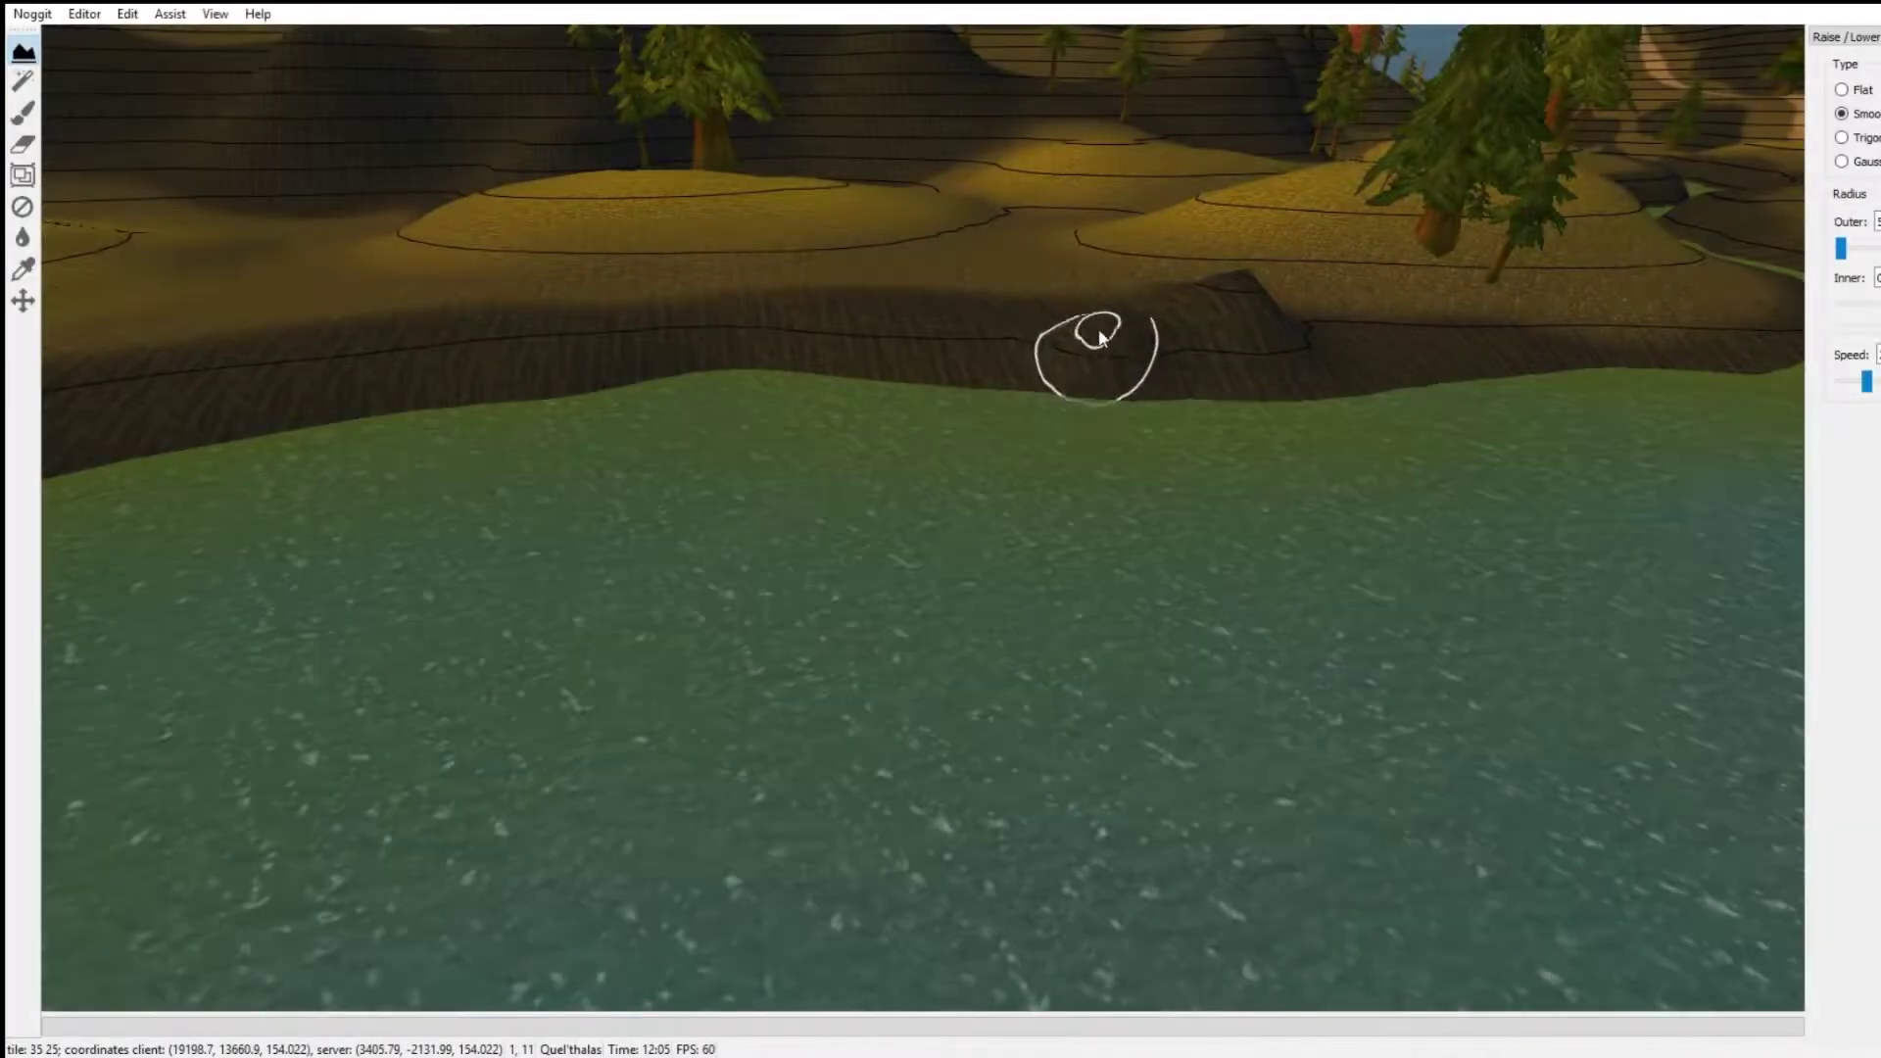
pyautogui.press('s')
# Step: Raise the lake bank beside the house and its round tree to make the shoreline irregular
pyautogui.moveTo(1432, 427); pyautogui.dragTo(591, 482, button='right')
pyautogui.press('d')
pyautogui.press('s')
pyautogui.press('d')
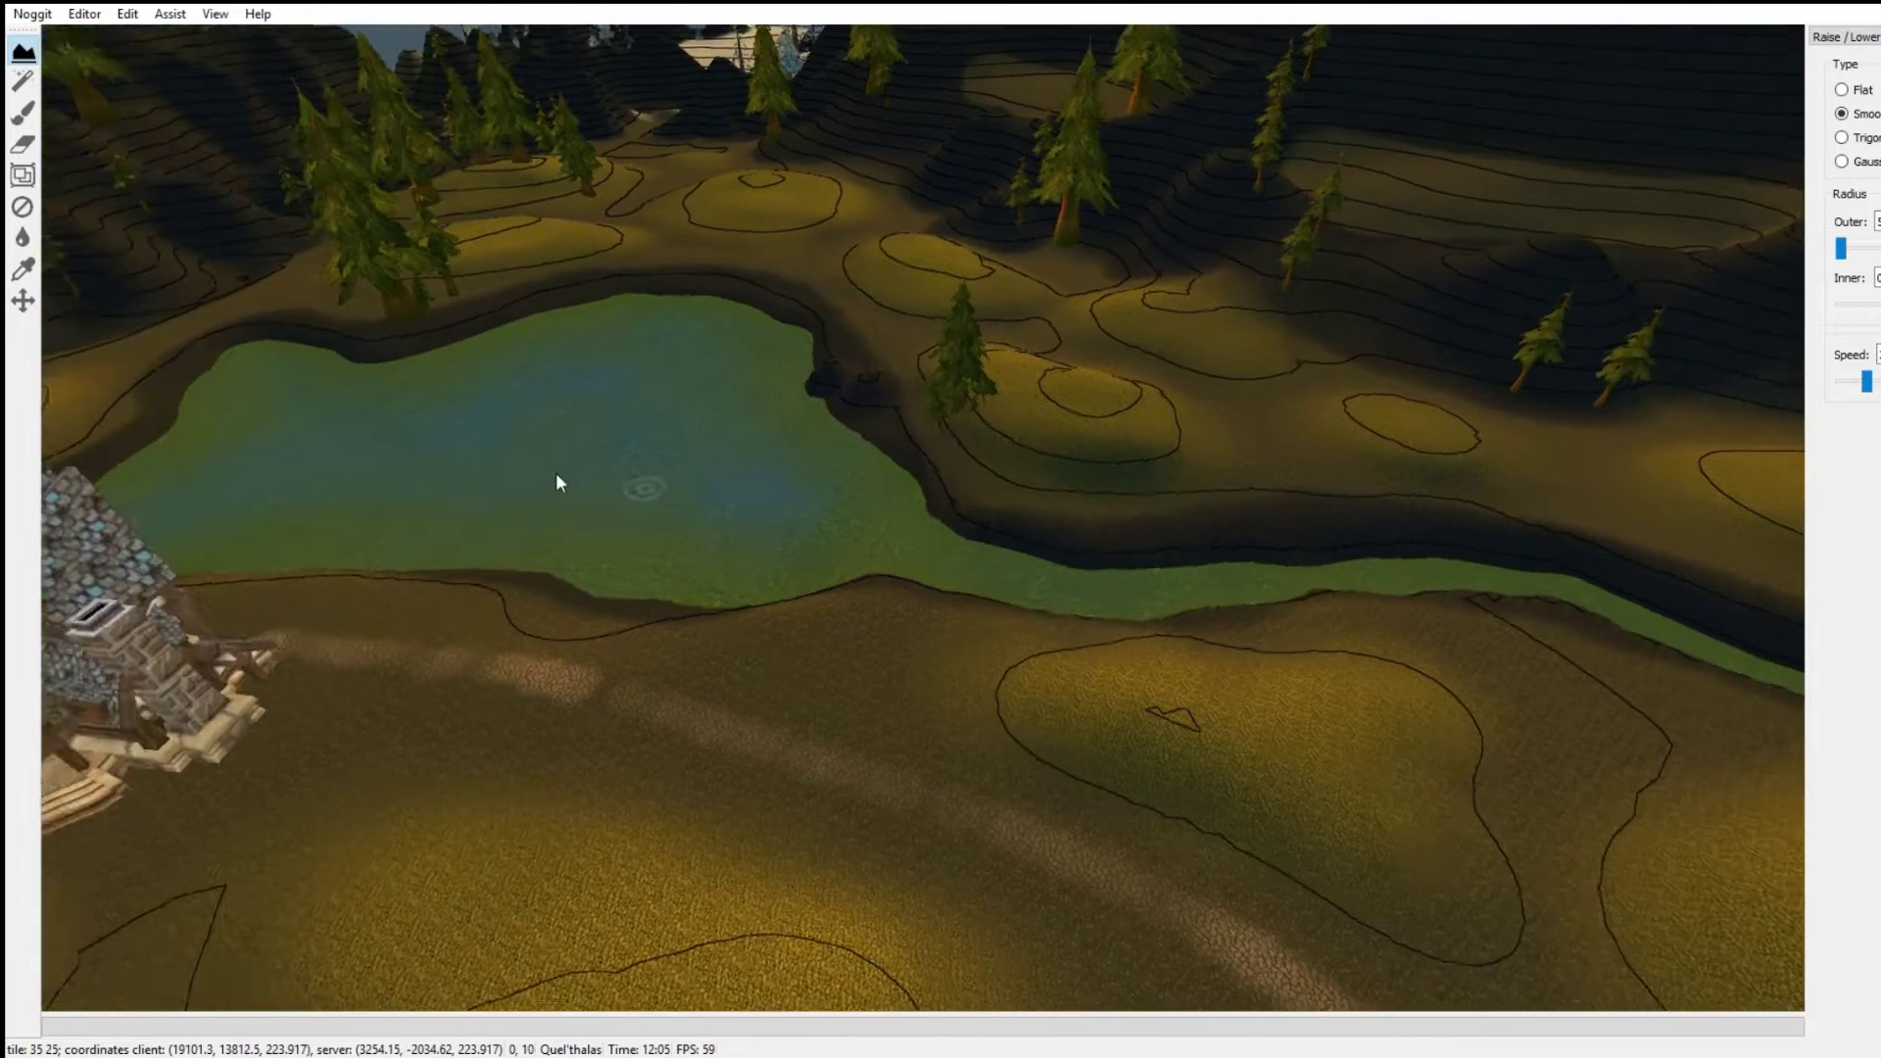
pyautogui.press('s')
pyautogui.press('d')
pyautogui.moveTo(790, 538)
pyautogui.mouseDown(button='right')
pyautogui.moveTo(735, 533)
pyautogui.moveTo(614, 372)
pyautogui.moveTo(867, 424)
pyautogui.moveTo(1108, 357)
pyautogui.moveTo(498, 555)
pyautogui.moveTo(614, 610)
pyautogui.moveTo(866, 609)
pyautogui.mouseUp(button='right')
pyautogui.press('d')
pyautogui.press('w')
pyautogui.press('d')
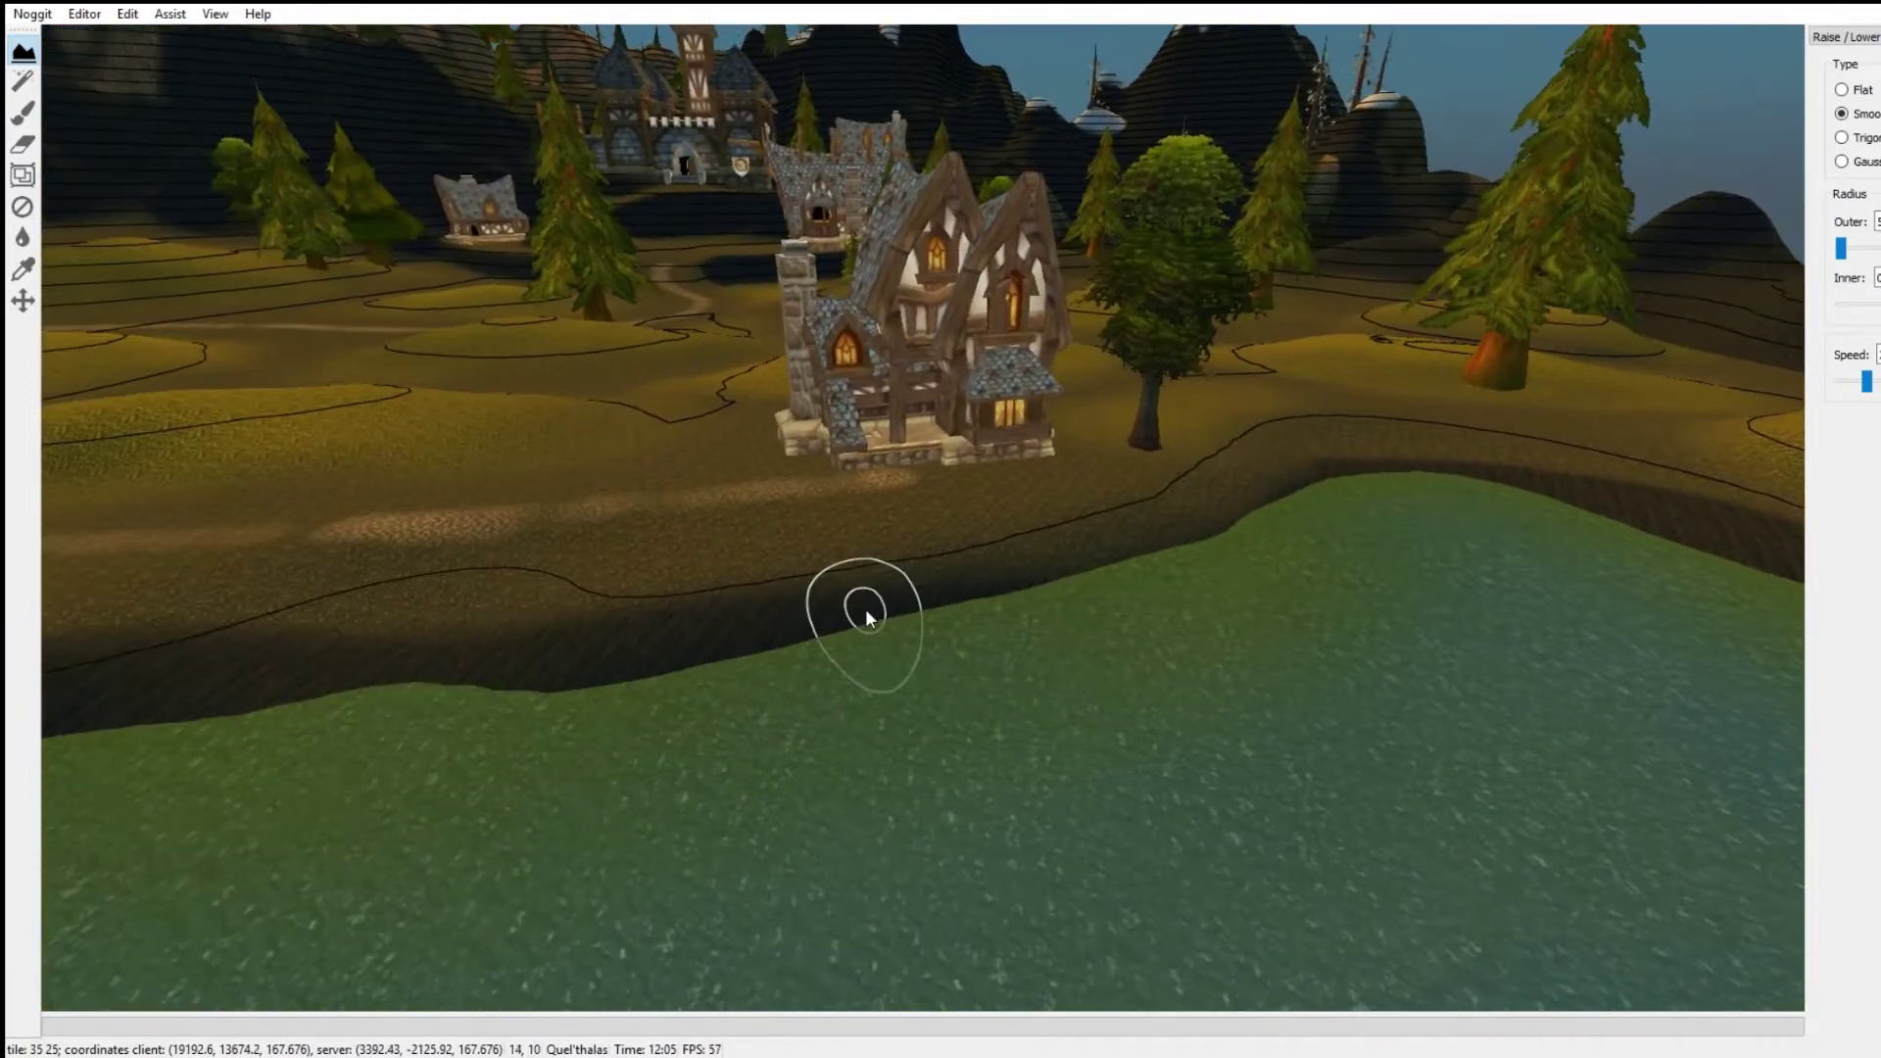
pyautogui.keyDown('shift'); pyautogui.moveTo(1180, 543); pyautogui.dragTo(1262, 501); pyautogui.keyUp('shift')
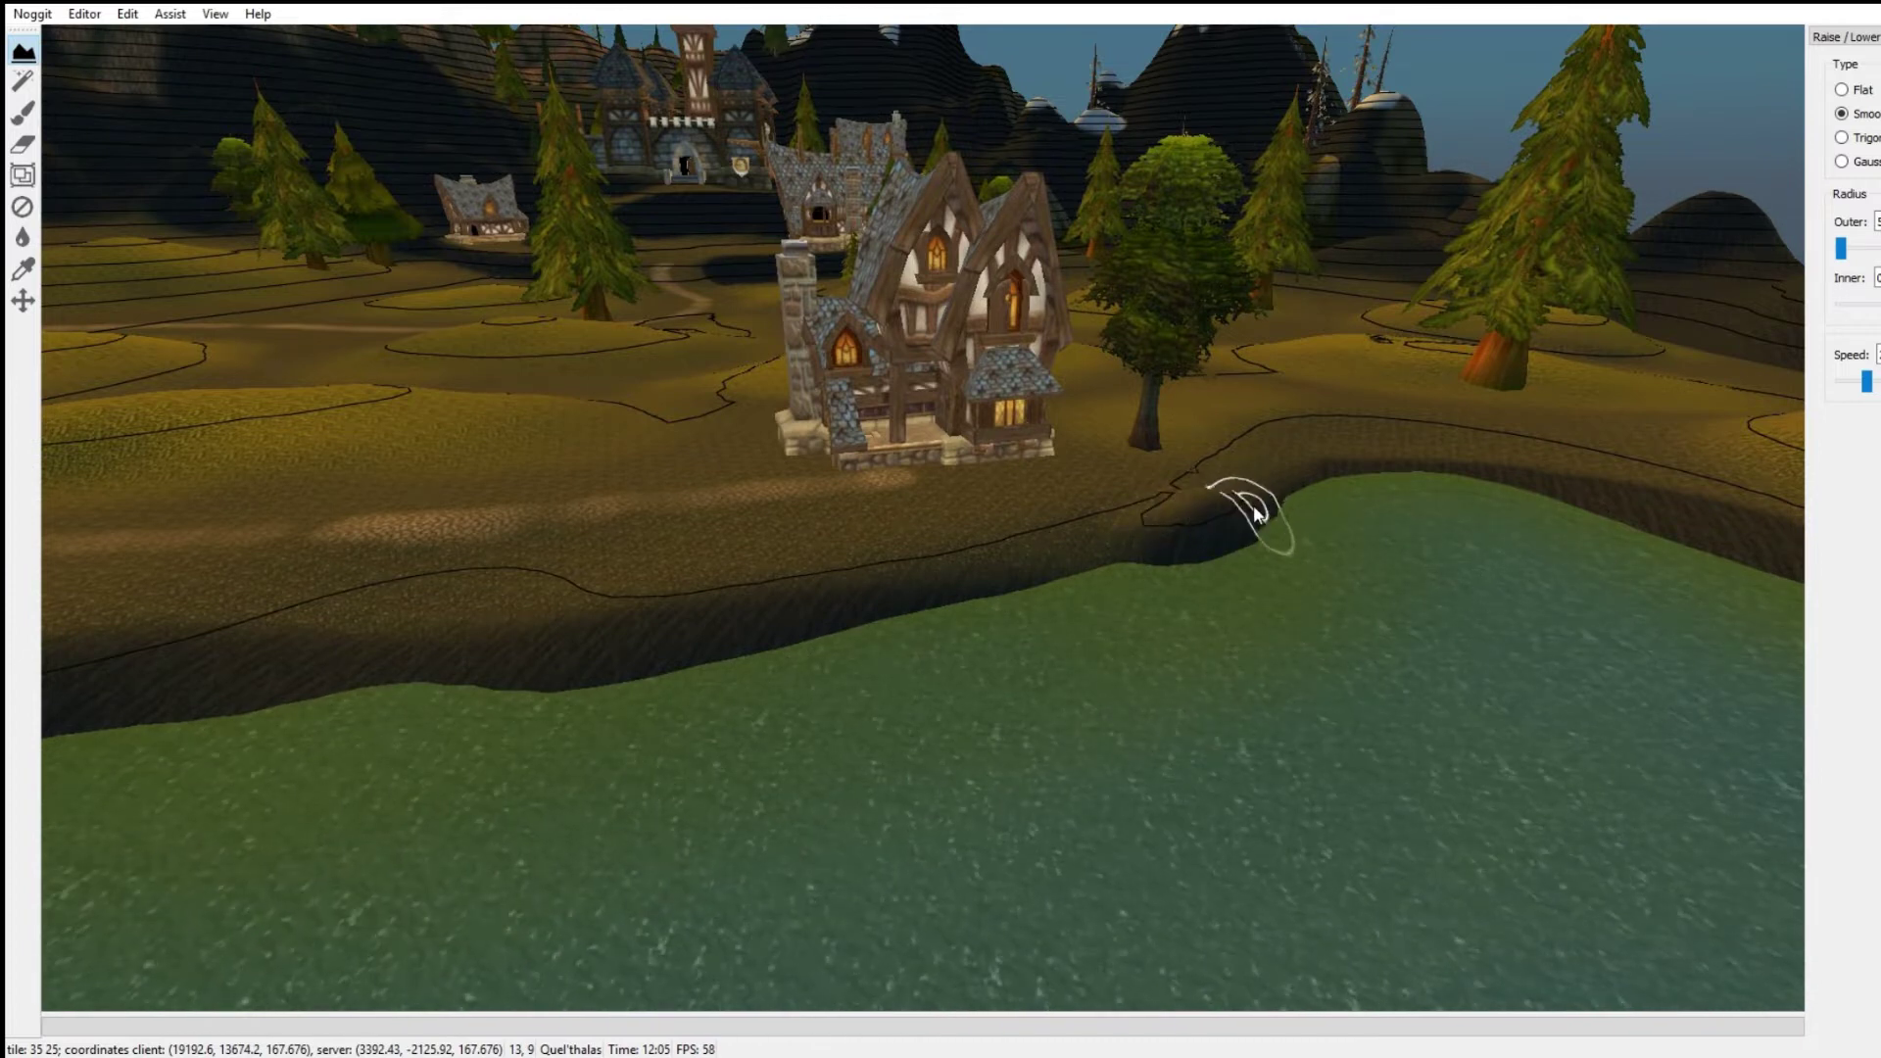
# Step: Raise the lake bank below the small grassy mound so the shore juts into the water
pyautogui.moveTo(1217, 659); pyautogui.dragTo(1575, 597, button='right')
pyautogui.press('s')
pyautogui.moveTo(713, 573); pyautogui.dragTo(1154, 362, button='right')
pyautogui.press('a')
pyautogui.press('w')
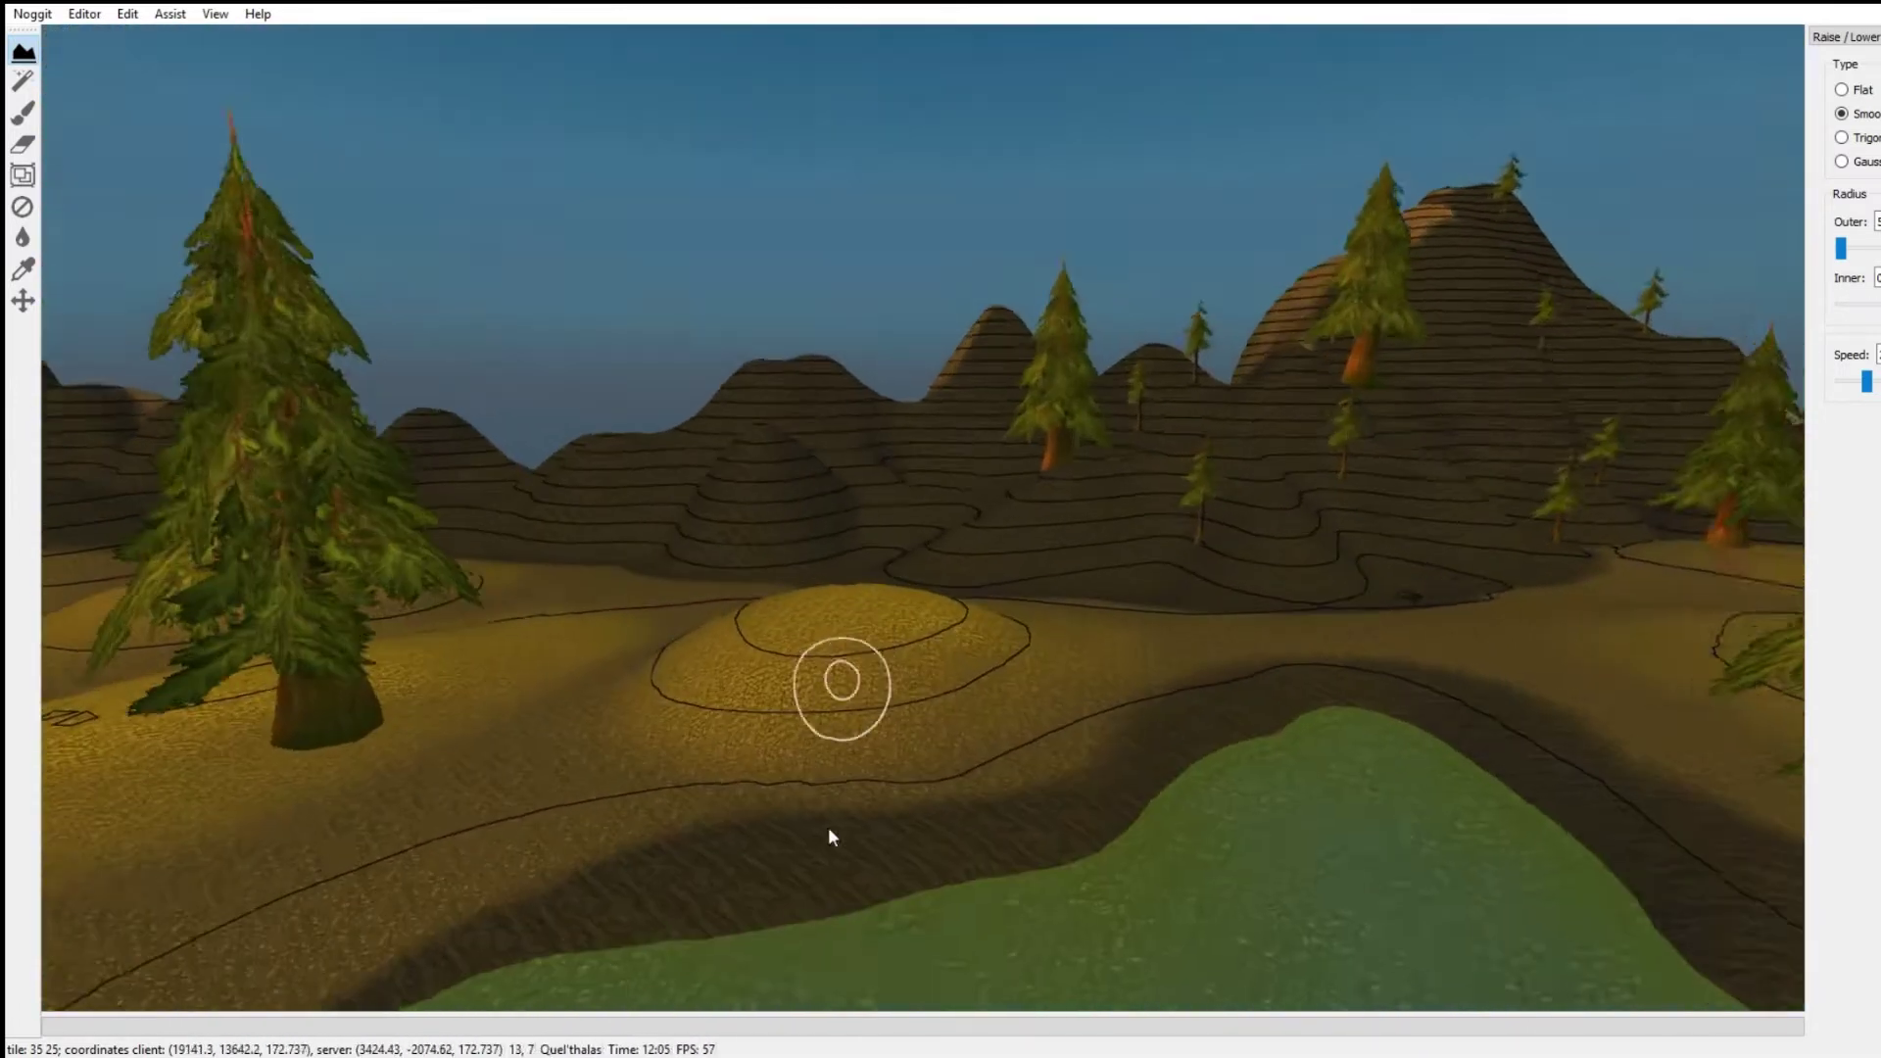
pyautogui.moveTo(827, 827); pyautogui.dragTo(963, 778, button='right')
pyautogui.moveTo(937, 710)
pyautogui.keyDown('shift'); pyautogui.mouseDown()
pyautogui.moveTo(1031, 691)
pyautogui.moveTo(921, 680)
pyautogui.moveTo(968, 678)
pyautogui.mouseUp(); pyautogui.keyUp('shift')
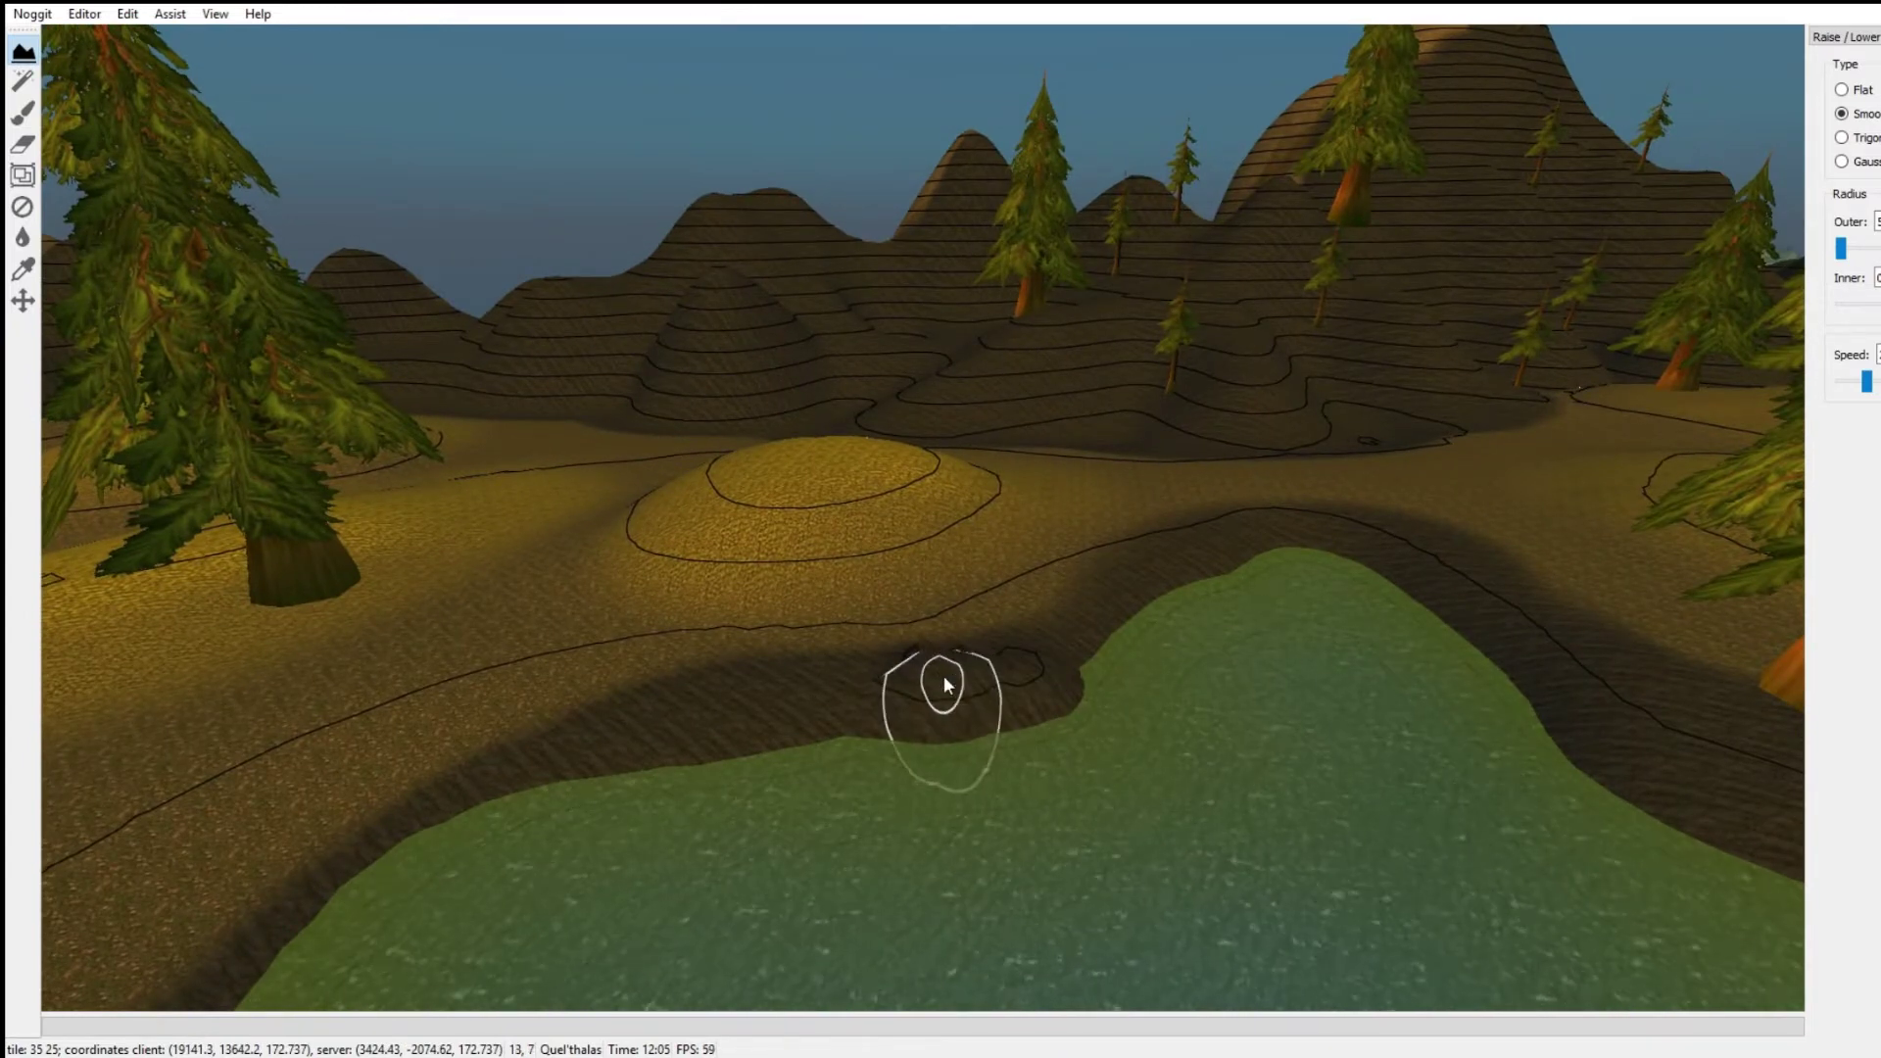
# Step: Raise the bank at the lake's corner near the large pine to vary the shoreline
pyautogui.moveTo(722, 664)
pyautogui.mouseDown(button='right')
pyautogui.moveTo(798, 790)
pyautogui.moveTo(975, 694)
pyautogui.moveTo(395, 571)
pyautogui.mouseUp(button='right')
pyautogui.press('s')
pyautogui.press('w')
pyautogui.moveTo(636, 624)
pyautogui.keyDown('shift'); pyautogui.mouseDown()
pyautogui.moveTo(613, 631)
pyautogui.moveTo(672, 613)
pyautogui.moveTo(737, 632)
pyautogui.moveTo(643, 634)
pyautogui.moveTo(604, 682)
pyautogui.mouseUp(); pyautogui.keyUp('shift')
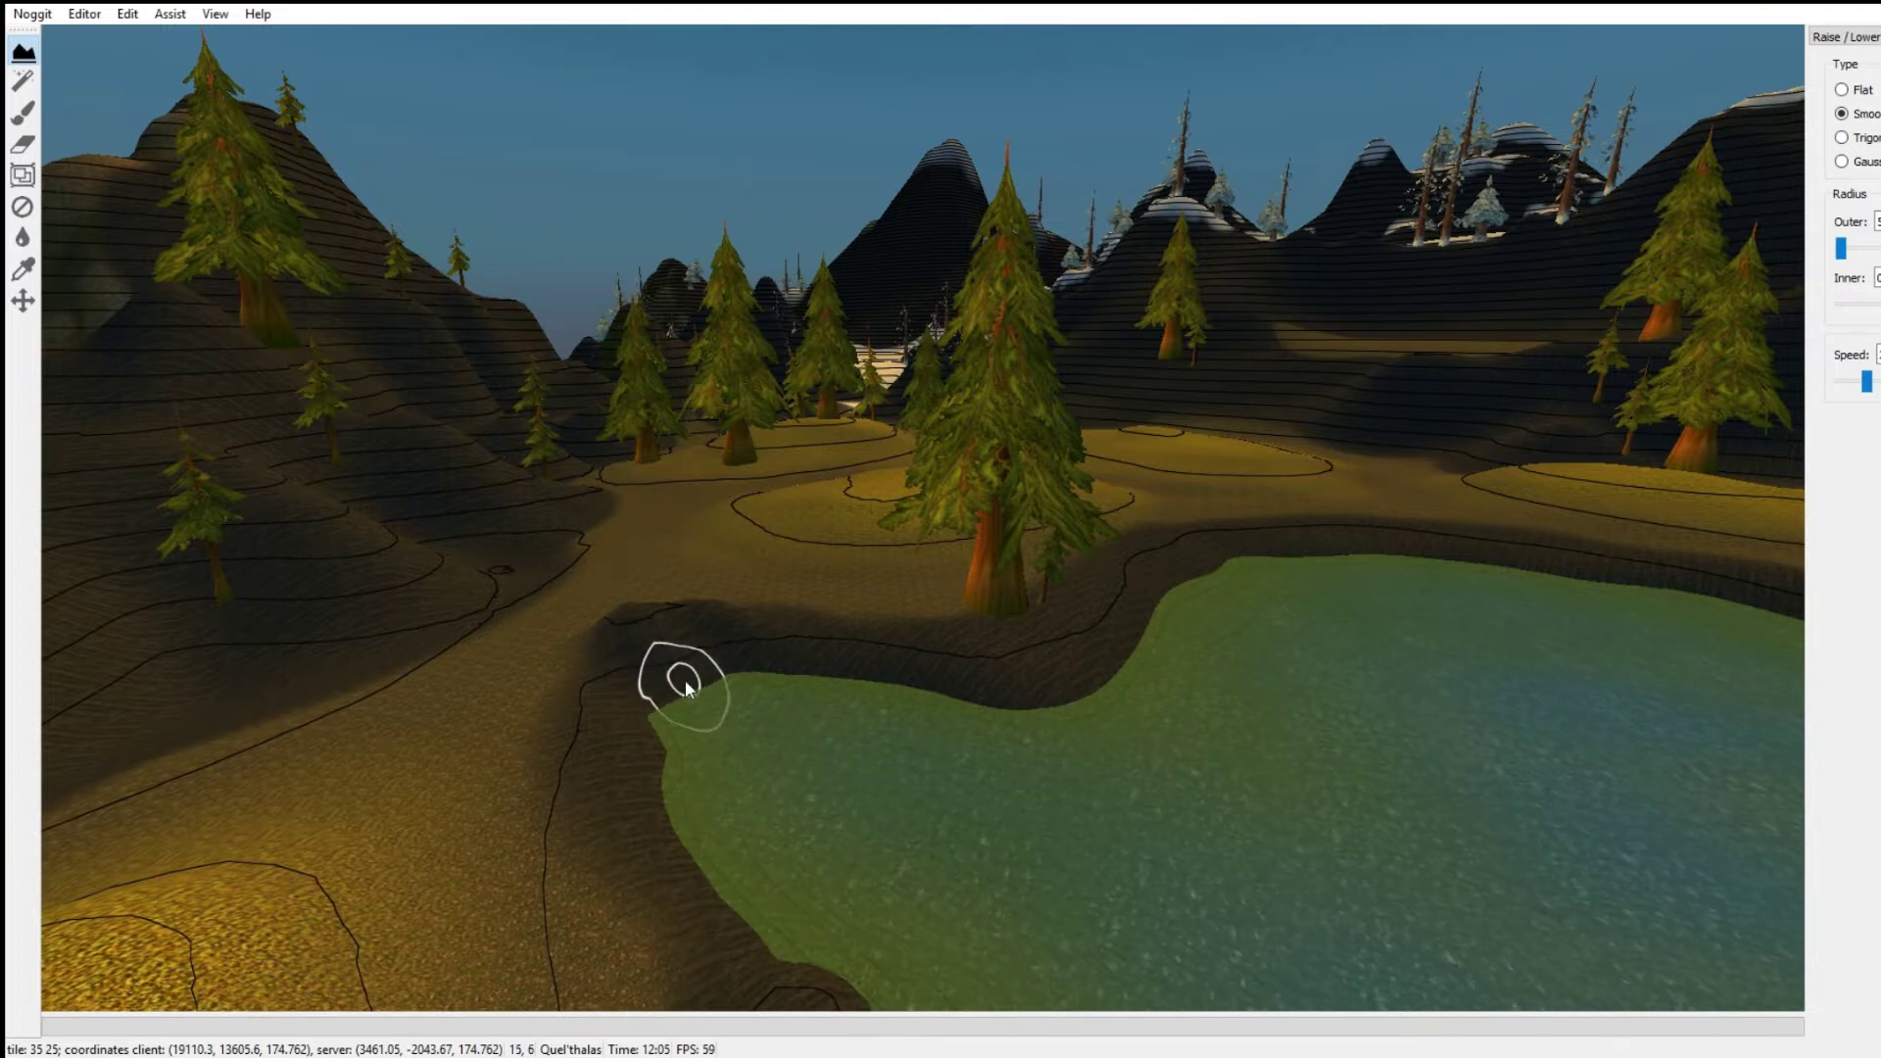
# Step: Raise a further stretch of the lake bank near the large pine to roughen the shoreline
pyautogui.press('s')
pyautogui.moveTo(1091, 885)
pyautogui.mouseDown(button='right')
pyautogui.moveTo(977, 767)
pyautogui.moveTo(1021, 755)
pyautogui.moveTo(1495, 847)
pyautogui.moveTo(1109, 752)
pyautogui.moveTo(960, 674)
pyautogui.moveTo(1060, 631)
pyautogui.moveTo(1051, 574)
pyautogui.moveTo(939, 516)
pyautogui.moveTo(810, 558)
pyautogui.mouseUp(button='right')
pyautogui.press('d')
pyautogui.press('a')
pyautogui.press('a')
pyautogui.press('w')
pyautogui.moveTo(810, 560)
pyautogui.keyDown('shift'); pyautogui.mouseDown()
pyautogui.moveTo(816, 587)
pyautogui.moveTo(869, 590)
pyautogui.moveTo(803, 556)
pyautogui.moveTo(832, 558)
pyautogui.moveTo(810, 608)
pyautogui.moveTo(855, 668)
pyautogui.moveTo(870, 653)
pyautogui.mouseUp(); pyautogui.keyUp('shift')
# Step: Raise the lake bank on the side opposite the house to make the water's edge uneven
pyautogui.press('s')
pyautogui.moveTo(711, 655)
pyautogui.mouseDown(button='right')
pyautogui.moveTo(689, 701)
pyautogui.moveTo(726, 686)
pyautogui.moveTo(986, 784)
pyautogui.mouseUp(button='right')
pyautogui.press('s')
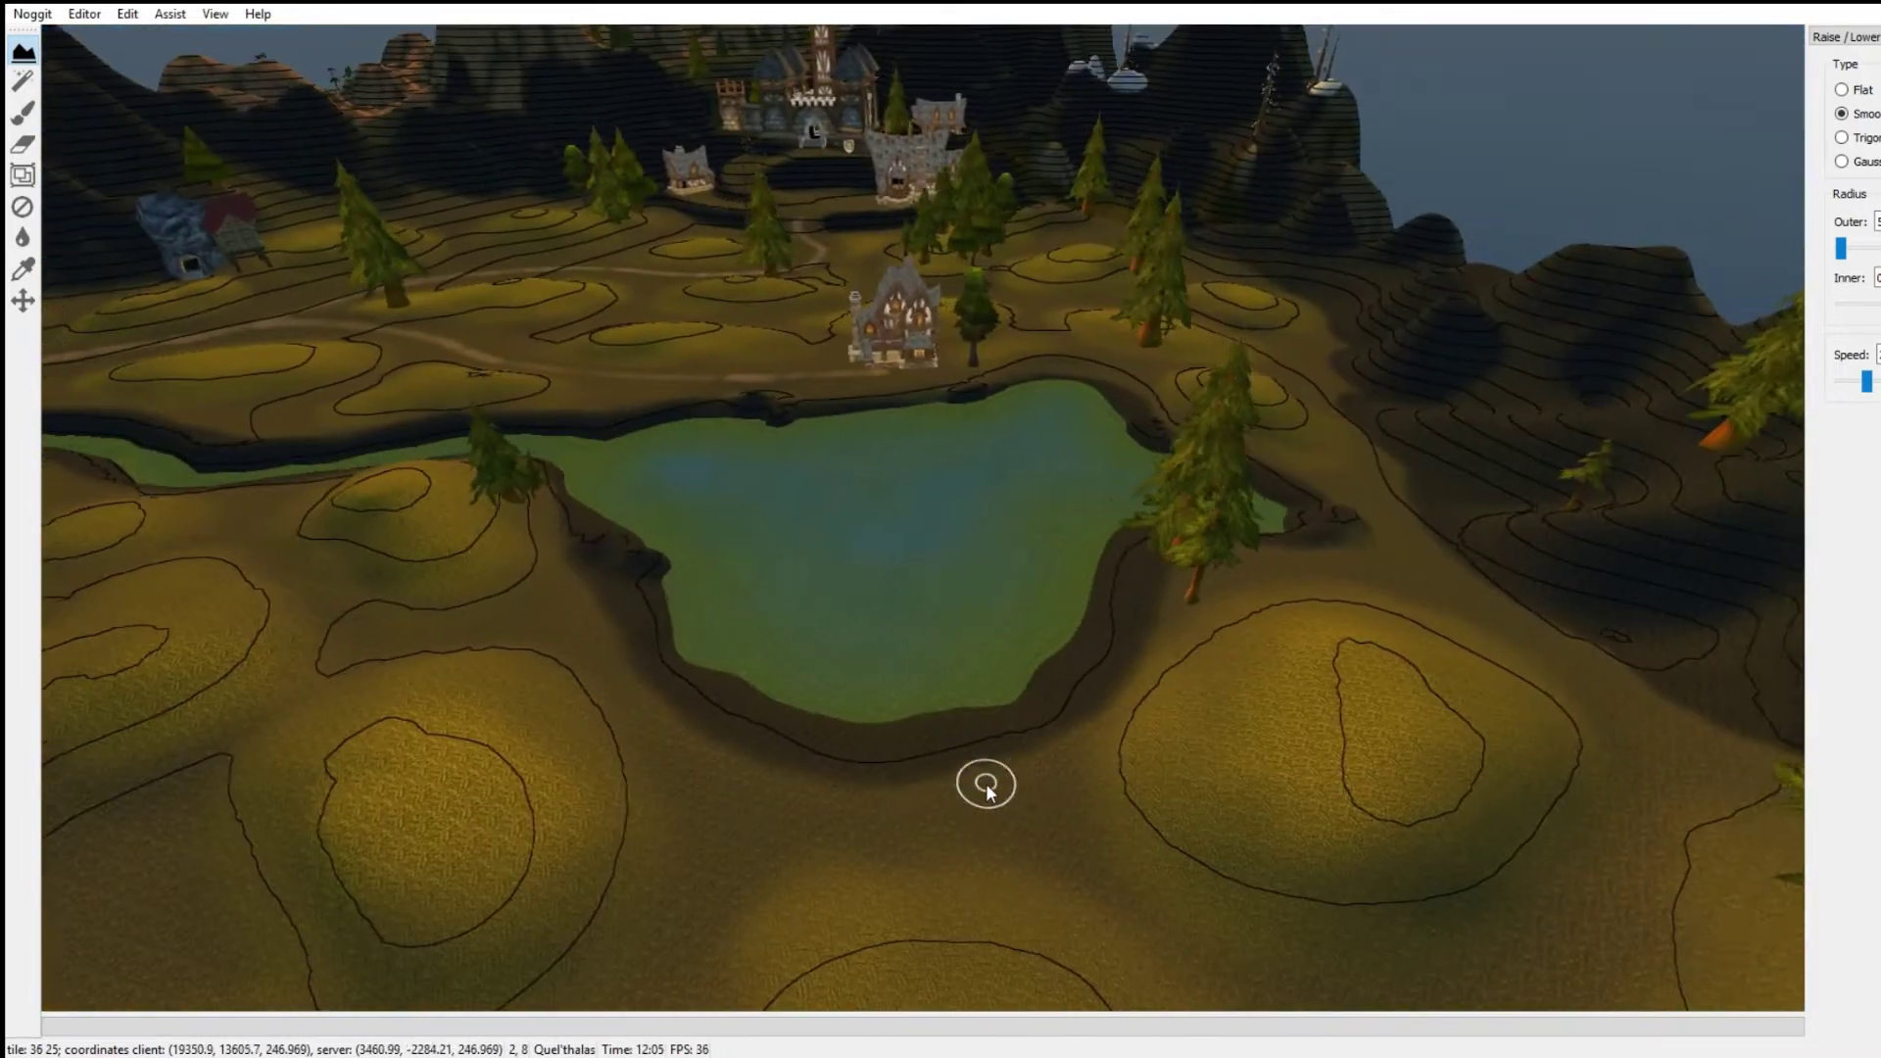
pyautogui.moveTo(884, 601); pyautogui.dragTo(1067, 533, button='right')
pyautogui.press('w')
pyautogui.moveTo(674, 533); pyautogui.dragTo(999, 546, button='right')
pyautogui.press('w')
pyautogui.moveTo(894, 608)
pyautogui.keyDown('shift'); pyautogui.mouseDown()
pyautogui.moveTo(838, 668)
pyautogui.moveTo(790, 623)
pyautogui.moveTo(798, 579)
pyautogui.moveTo(903, 556)
pyautogui.mouseUp(); pyautogui.keyUp('shift')
# Step: Raise small bumps along the river banks near the red boulders to make the channel irregular
pyautogui.press('s')
pyautogui.moveTo(797, 779); pyautogui.dragTo(992, 684, button='right')
pyautogui.press('w')
pyautogui.press('d')
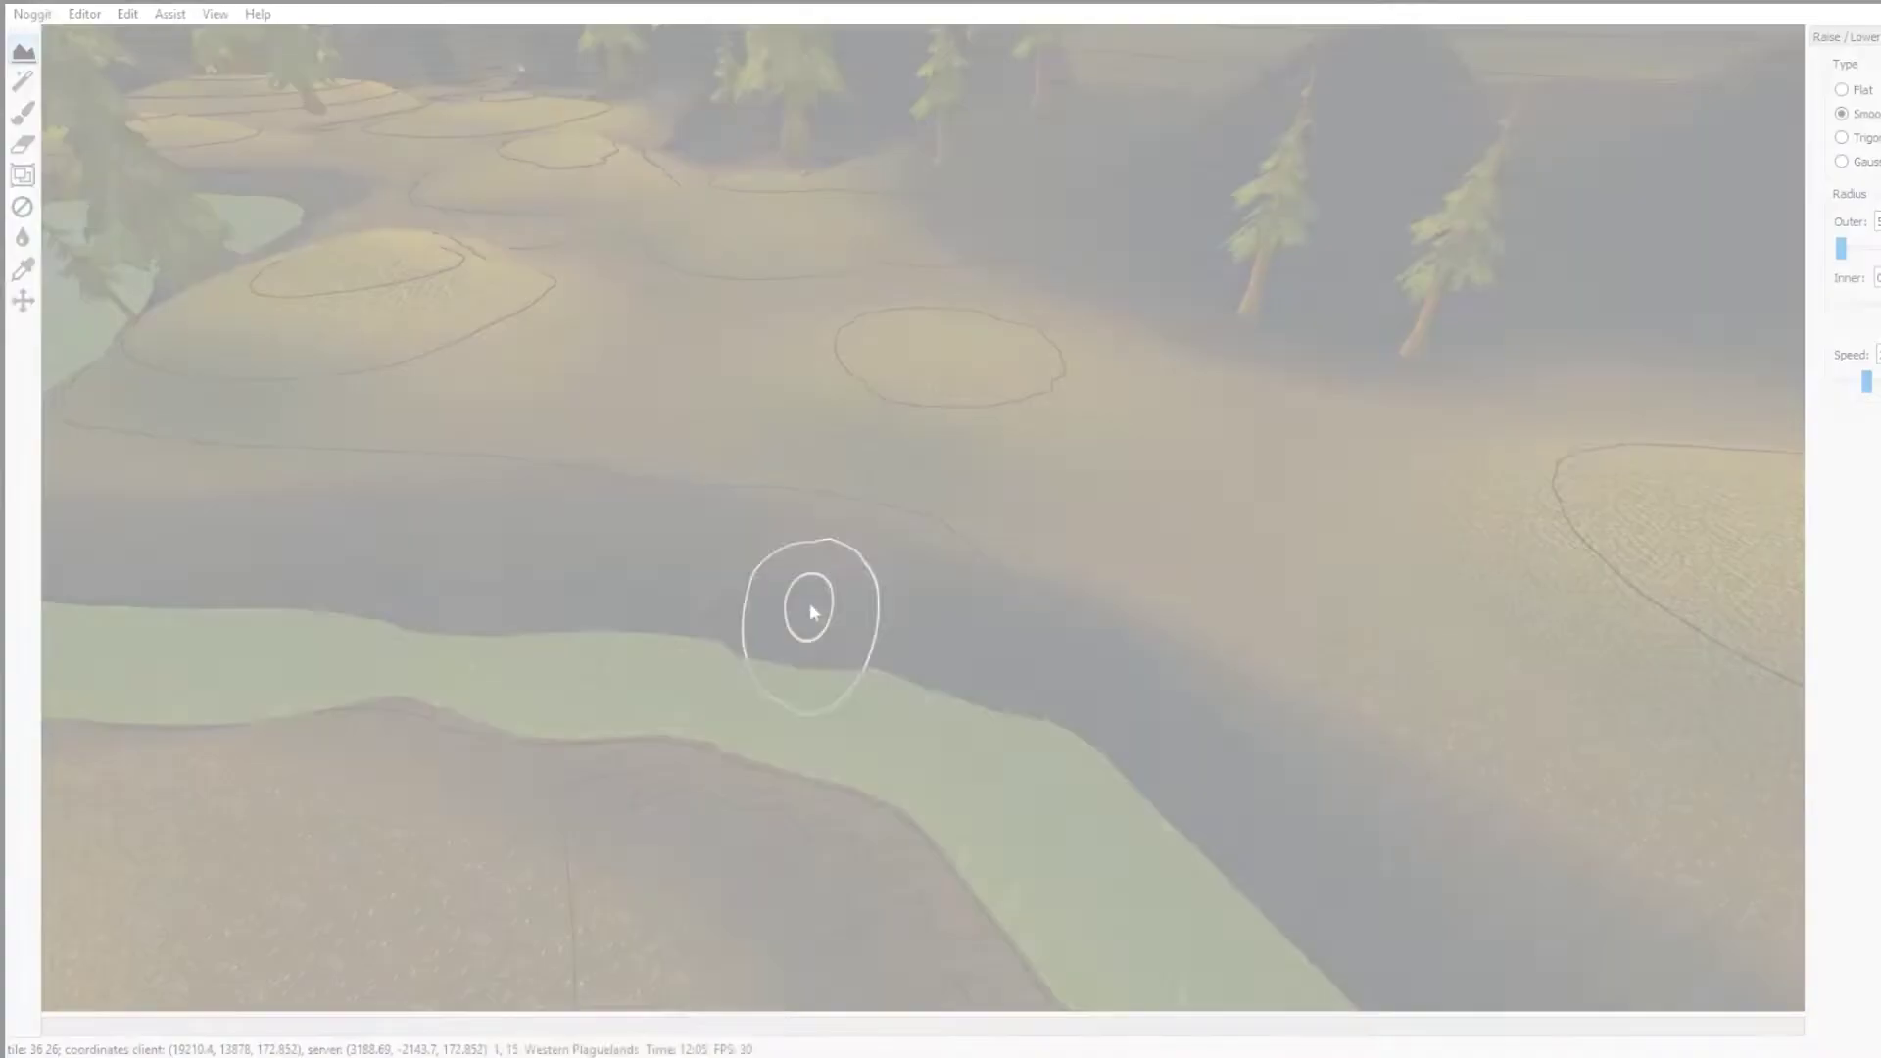
pyautogui.moveTo(810, 606)
pyautogui.mouseDown(button='right')
pyautogui.moveTo(599, 481)
pyautogui.moveTo(1013, 738)
pyautogui.moveTo(1098, 714)
pyautogui.mouseUp(button='right')
pyautogui.press('s')
pyautogui.press('d')
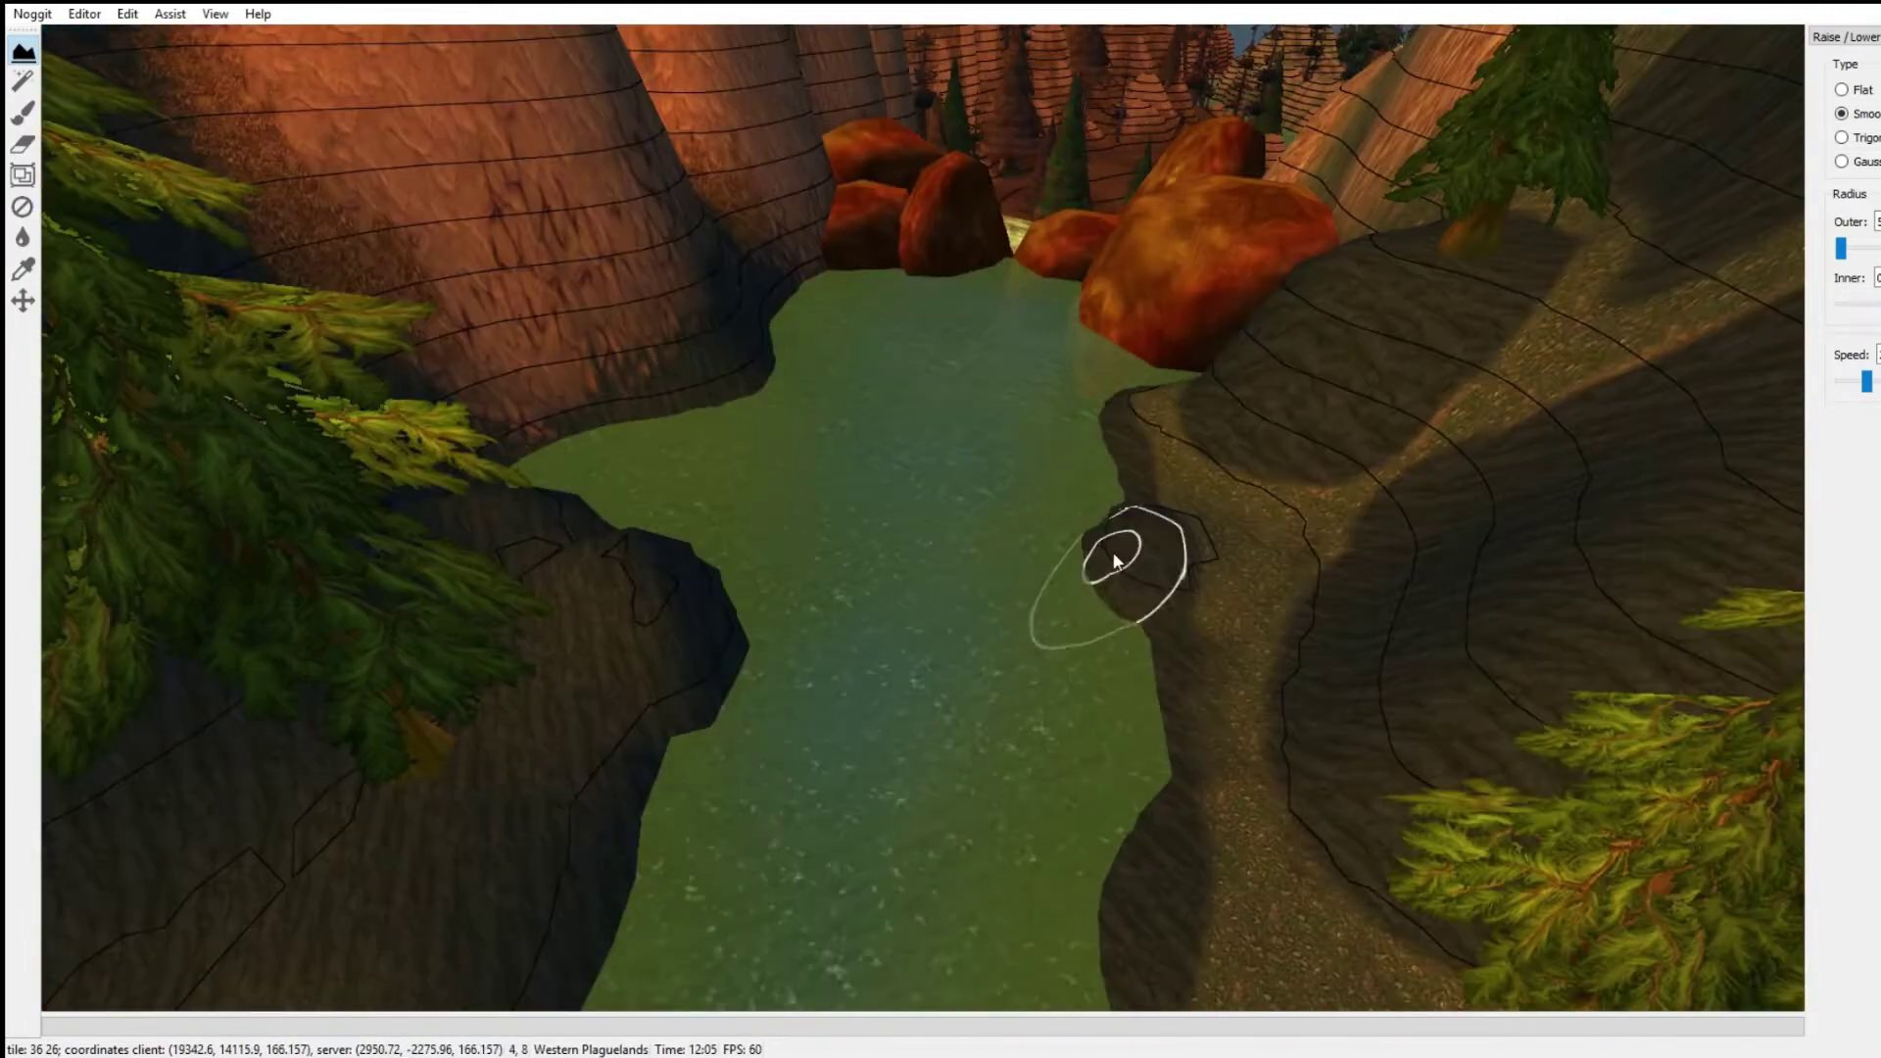
pyautogui.keyDown('shift'); pyautogui.click(1113, 559); pyautogui.keyUp('shift')
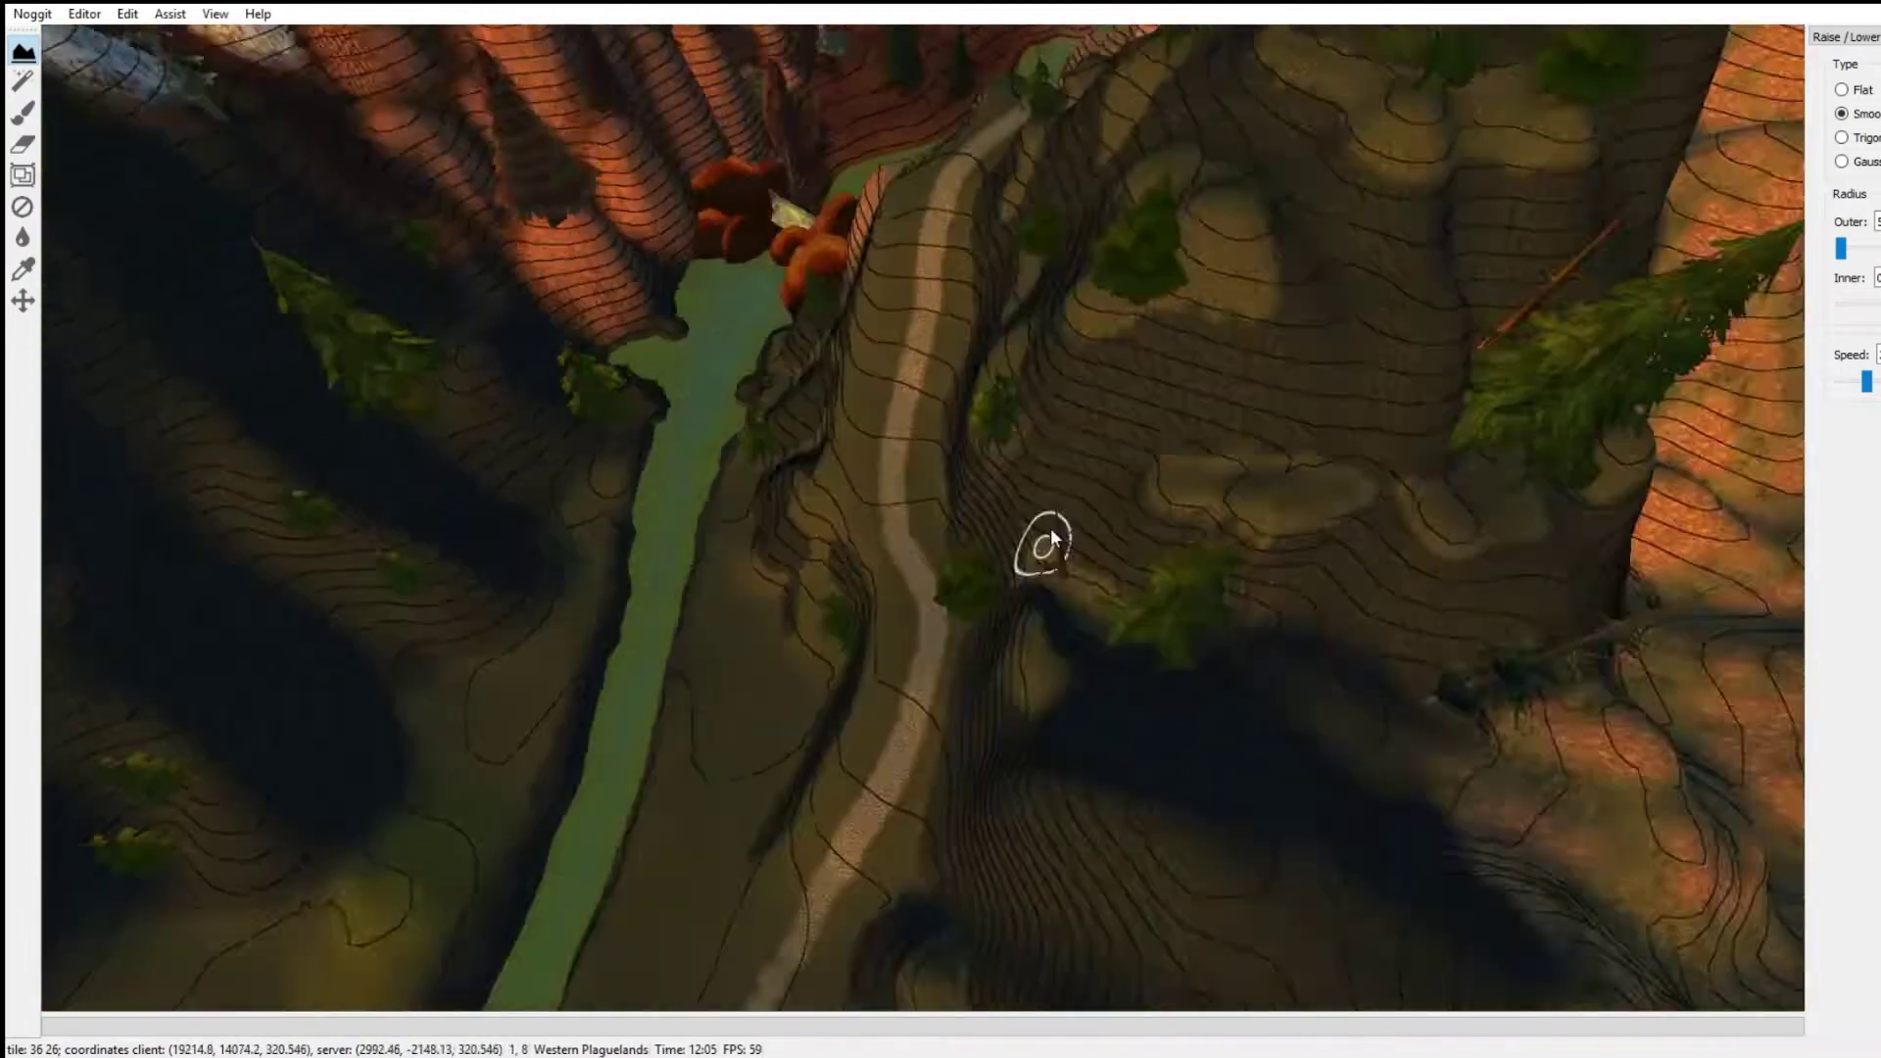
# Step: Raise the ground at the foot of the dark hill beside the large pine and grassy mounds
pyautogui.moveTo(1046, 544)
pyautogui.mouseDown(button='right')
pyautogui.moveTo(879, 558)
pyautogui.moveTo(714, 543)
pyautogui.moveTo(692, 580)
pyautogui.moveTo(982, 608)
pyautogui.moveTo(1052, 421)
pyautogui.moveTo(989, 548)
pyautogui.moveTo(873, 601)
pyautogui.moveTo(911, 453)
pyautogui.mouseUp(button='right')
pyautogui.press('w')
pyautogui.press('s')
pyautogui.press('w')
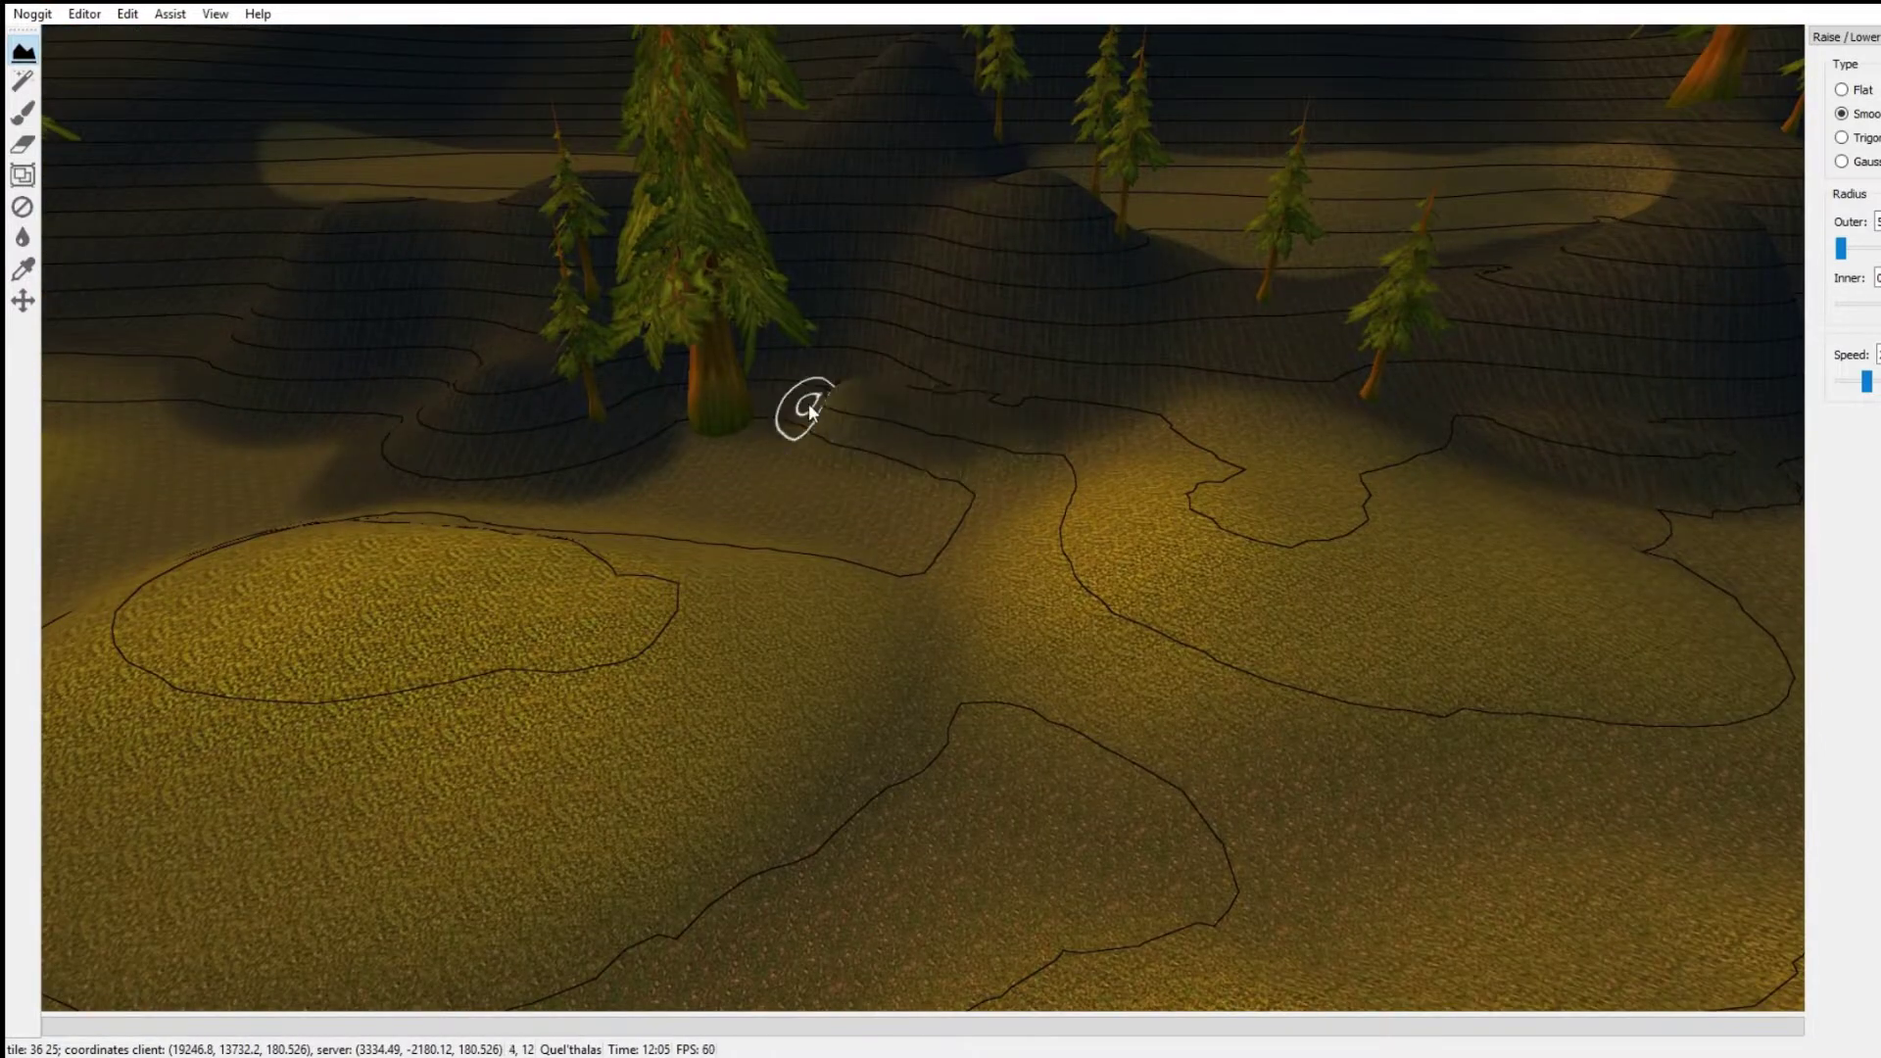
pyautogui.moveTo(807, 412); pyautogui.dragTo(1079, 549, button='right')
pyautogui.keyDown('shift'); pyautogui.moveTo(1079, 550); pyautogui.dragTo(1242, 503); pyautogui.keyUp('shift')
# Step: Raise an uneven mound along the edge of the grassy ledge on the mountainside
pyautogui.press('w')
pyautogui.moveTo(1213, 399)
pyautogui.mouseDown(button='right')
pyautogui.moveTo(657, 726)
pyautogui.moveTo(1072, 697)
pyautogui.moveTo(762, 590)
pyautogui.moveTo(1200, 463)
pyautogui.moveTo(643, 605)
pyautogui.mouseUp(button='right')
pyautogui.press('s')
pyautogui.press('w')
pyautogui.press('w')
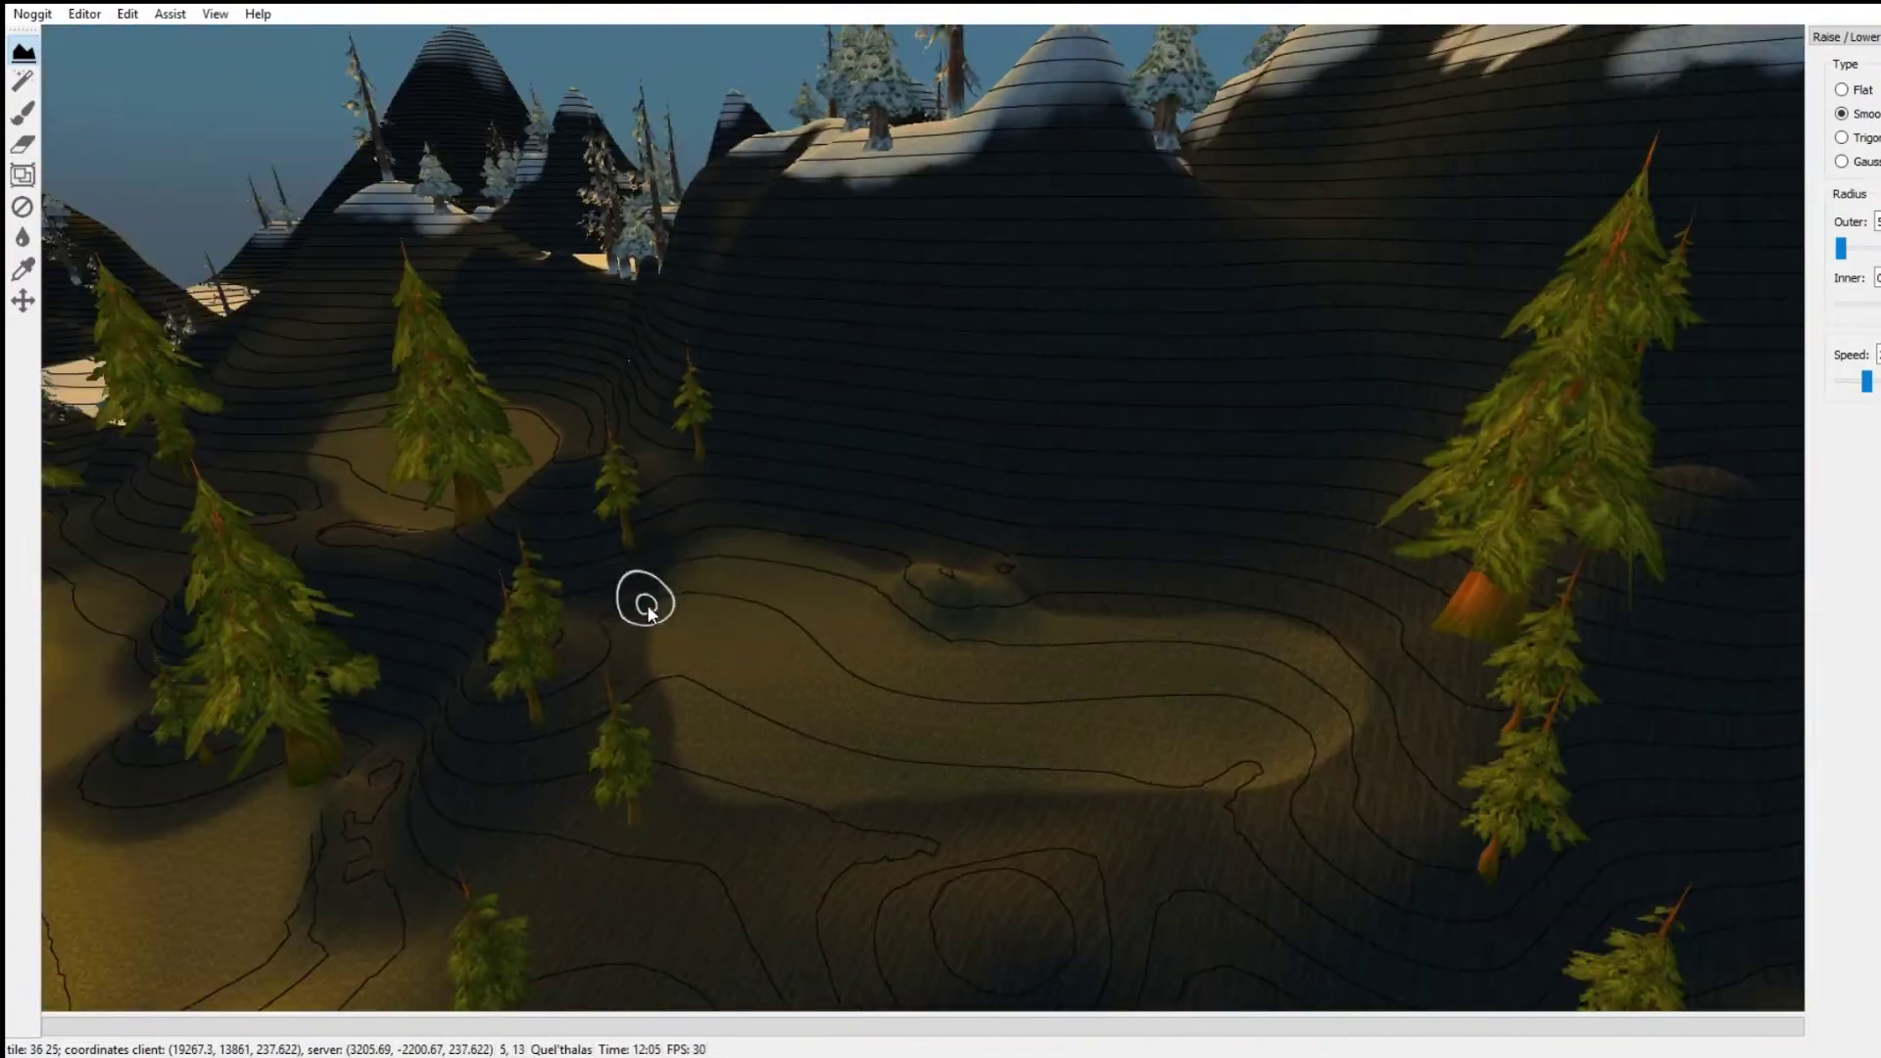
pyautogui.press('s')
pyautogui.moveTo(836, 689); pyautogui.dragTo(1031, 705, button='right')
pyautogui.press('w')
pyautogui.keyDown('shift'); pyautogui.moveTo(1031, 705); pyautogui.dragTo(1032, 672); pyautogui.keyUp('shift')
# Step: Raise several mounds on the dark slope below the grassy ledge to break up its surface
pyautogui.press('s')
pyautogui.moveTo(1033, 672)
pyautogui.mouseDown(button='right')
pyautogui.moveTo(894, 799)
pyautogui.moveTo(790, 707)
pyautogui.mouseUp(button='right')
pyautogui.press('w')
pyautogui.keyDown('shift'); pyautogui.moveTo(790, 707); pyautogui.dragTo(913, 602); pyautogui.keyUp('shift')
pyautogui.moveTo(913, 602); pyautogui.dragTo(1010, 789, button='right')
pyautogui.press('s')
pyautogui.keyDown('shift'); pyautogui.moveTo(1010, 790); pyautogui.dragTo(1326, 742); pyautogui.keyUp('shift')
# Step: Raise additional bumps on the mountain slope between the scattered pines
pyautogui.press('s')
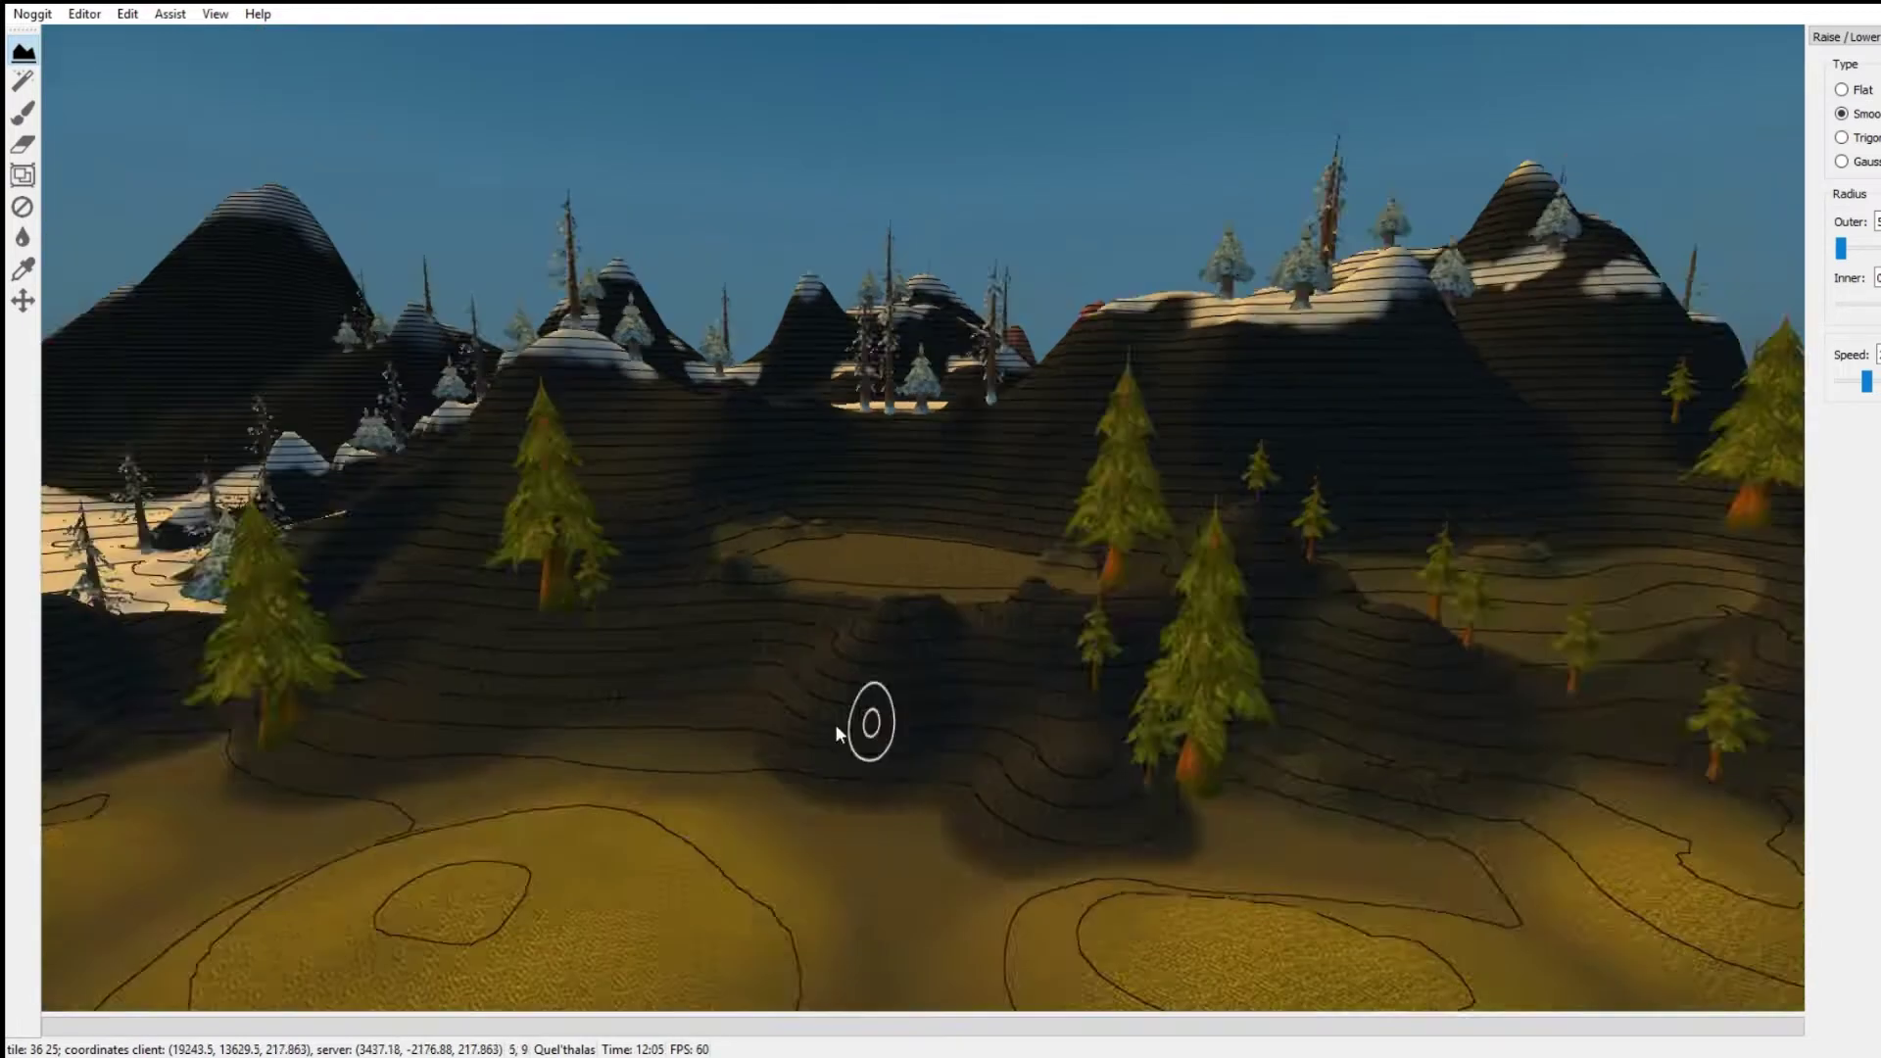
pyautogui.moveTo(835, 725); pyautogui.dragTo(820, 290, button='right')
pyautogui.press('w')
pyautogui.moveTo(1333, 534); pyautogui.dragTo(1025, 600, button='right')
pyautogui.press('s')
pyautogui.press('w')
pyautogui.keyDown('shift'); pyautogui.moveTo(1323, 656); pyautogui.dragTo(1337, 639); pyautogui.keyUp('shift')
# Step: Raise small mounds along the lower foothills where the slope meets the valley floor
pyautogui.moveTo(1338, 639)
pyautogui.mouseDown(button='right')
pyautogui.moveTo(1147, 727)
pyautogui.moveTo(1219, 600)
pyautogui.mouseUp(button='right')
pyautogui.press('s')
pyautogui.press('w')
pyautogui.keyDown('shift'); pyautogui.moveTo(1219, 600); pyautogui.dragTo(1221, 636); pyautogui.keyUp('shift')
pyautogui.moveTo(1222, 637); pyautogui.dragTo(883, 746, button='right')
pyautogui.keyDown('shift'); pyautogui.moveTo(882, 755); pyautogui.dragTo(783, 834); pyautogui.keyUp('shift')
# Step: Build up a mound against the cliff behind the grassy ledge and smooth it with the Flatten/Blur brush
pyautogui.press('s')
pyautogui.moveTo(784, 835); pyautogui.dragTo(800, 672, button='right')
pyautogui.press('w')
pyautogui.press('w')
pyautogui.moveTo(882, 729)
pyautogui.mouseDown(button='right')
pyautogui.moveTo(1101, 227)
pyautogui.moveTo(924, 483)
pyautogui.moveTo(692, 742)
pyautogui.mouseUp(button='right')
pyautogui.moveTo(950, 688)
pyautogui.mouseDown(button='right')
pyautogui.moveTo(810, 722)
pyautogui.moveTo(915, 433)
pyautogui.moveTo(885, 694)
pyautogui.moveTo(1302, 684)
pyautogui.moveTo(1205, 533)
pyautogui.mouseUp(button='right')
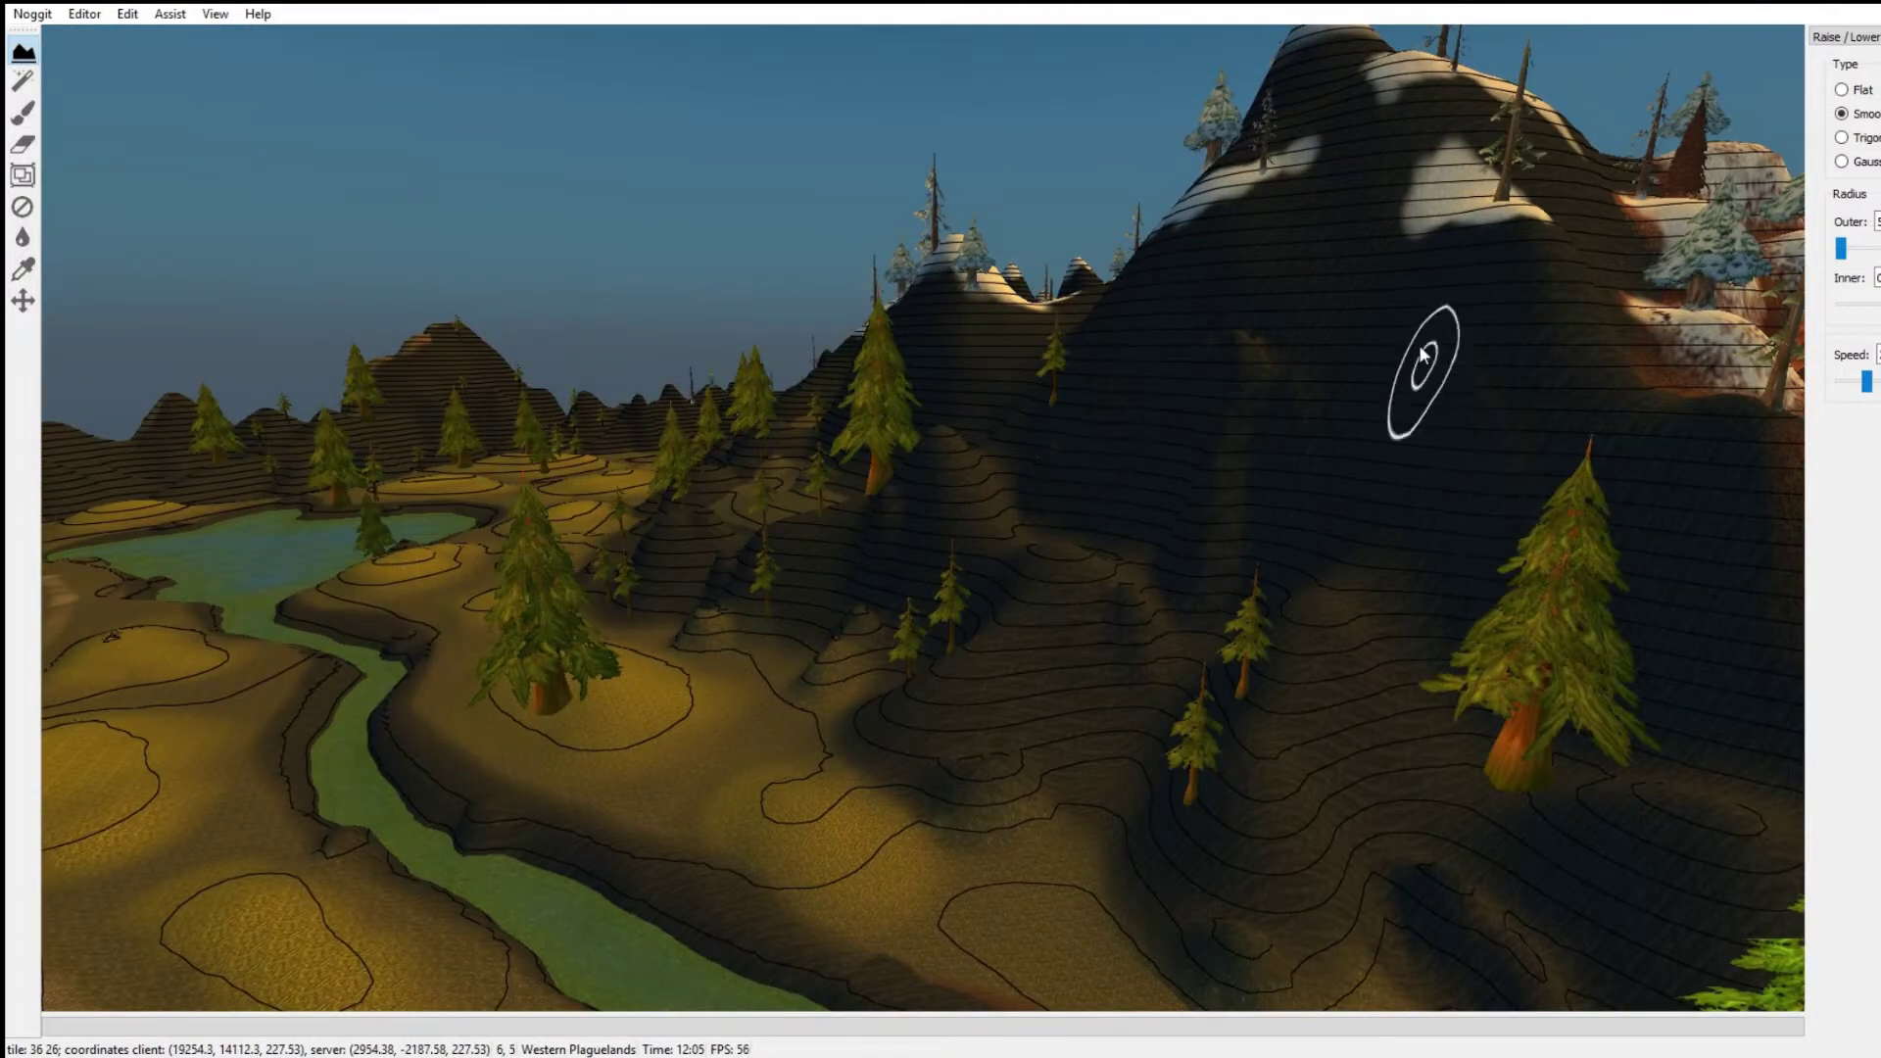
pyautogui.moveTo(1436, 277)
pyautogui.mouseDown(button='right')
pyautogui.moveTo(1031, 495)
pyautogui.moveTo(1031, 396)
pyautogui.mouseUp(button='right')
pyautogui.moveTo(882, 296)
pyautogui.mouseDown(button='right')
pyautogui.moveTo(760, 596)
pyautogui.moveTo(979, 241)
pyautogui.moveTo(1119, 350)
pyautogui.moveTo(914, 495)
pyautogui.moveTo(909, 431)
pyautogui.moveTo(1061, 561)
pyautogui.moveTo(1126, 579)
pyautogui.mouseUp(button='right')
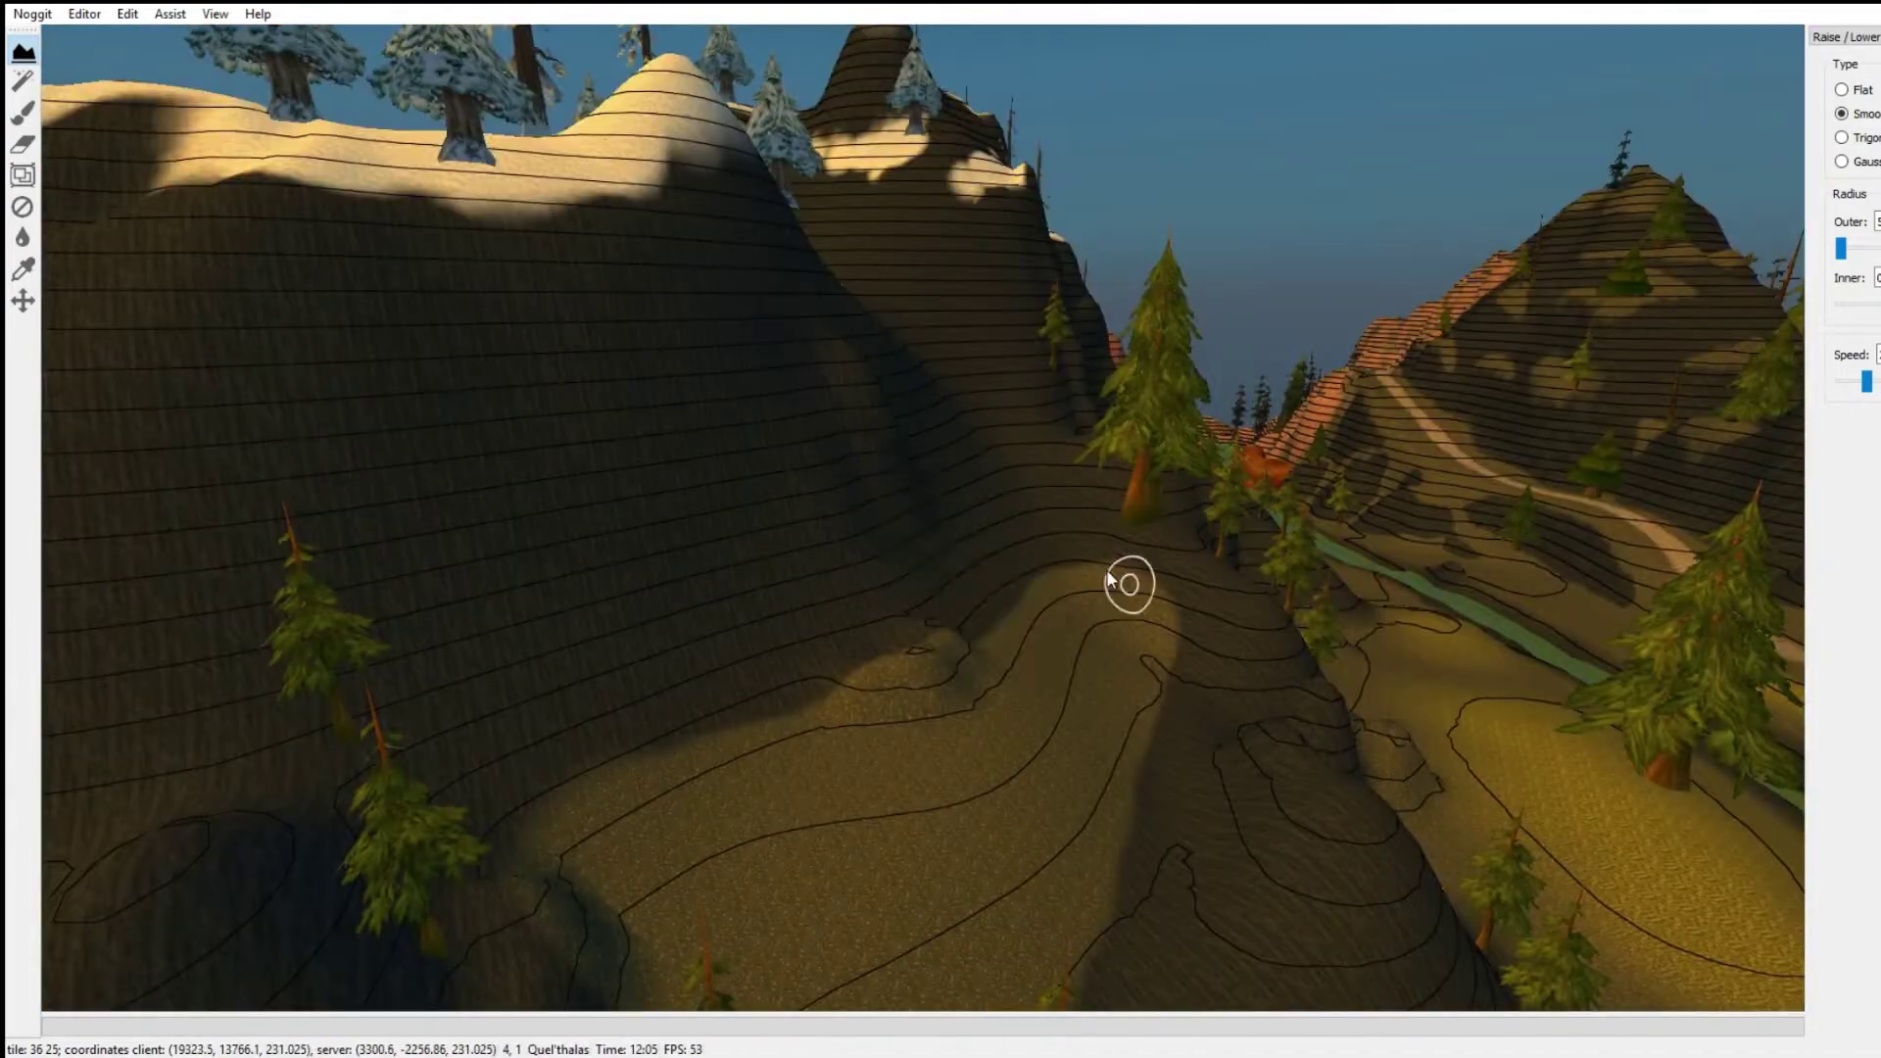
pyautogui.moveTo(911, 512)
pyautogui.mouseDown(button='right')
pyautogui.moveTo(600, 617)
pyautogui.moveTo(921, 549)
pyautogui.mouseUp(button='right')
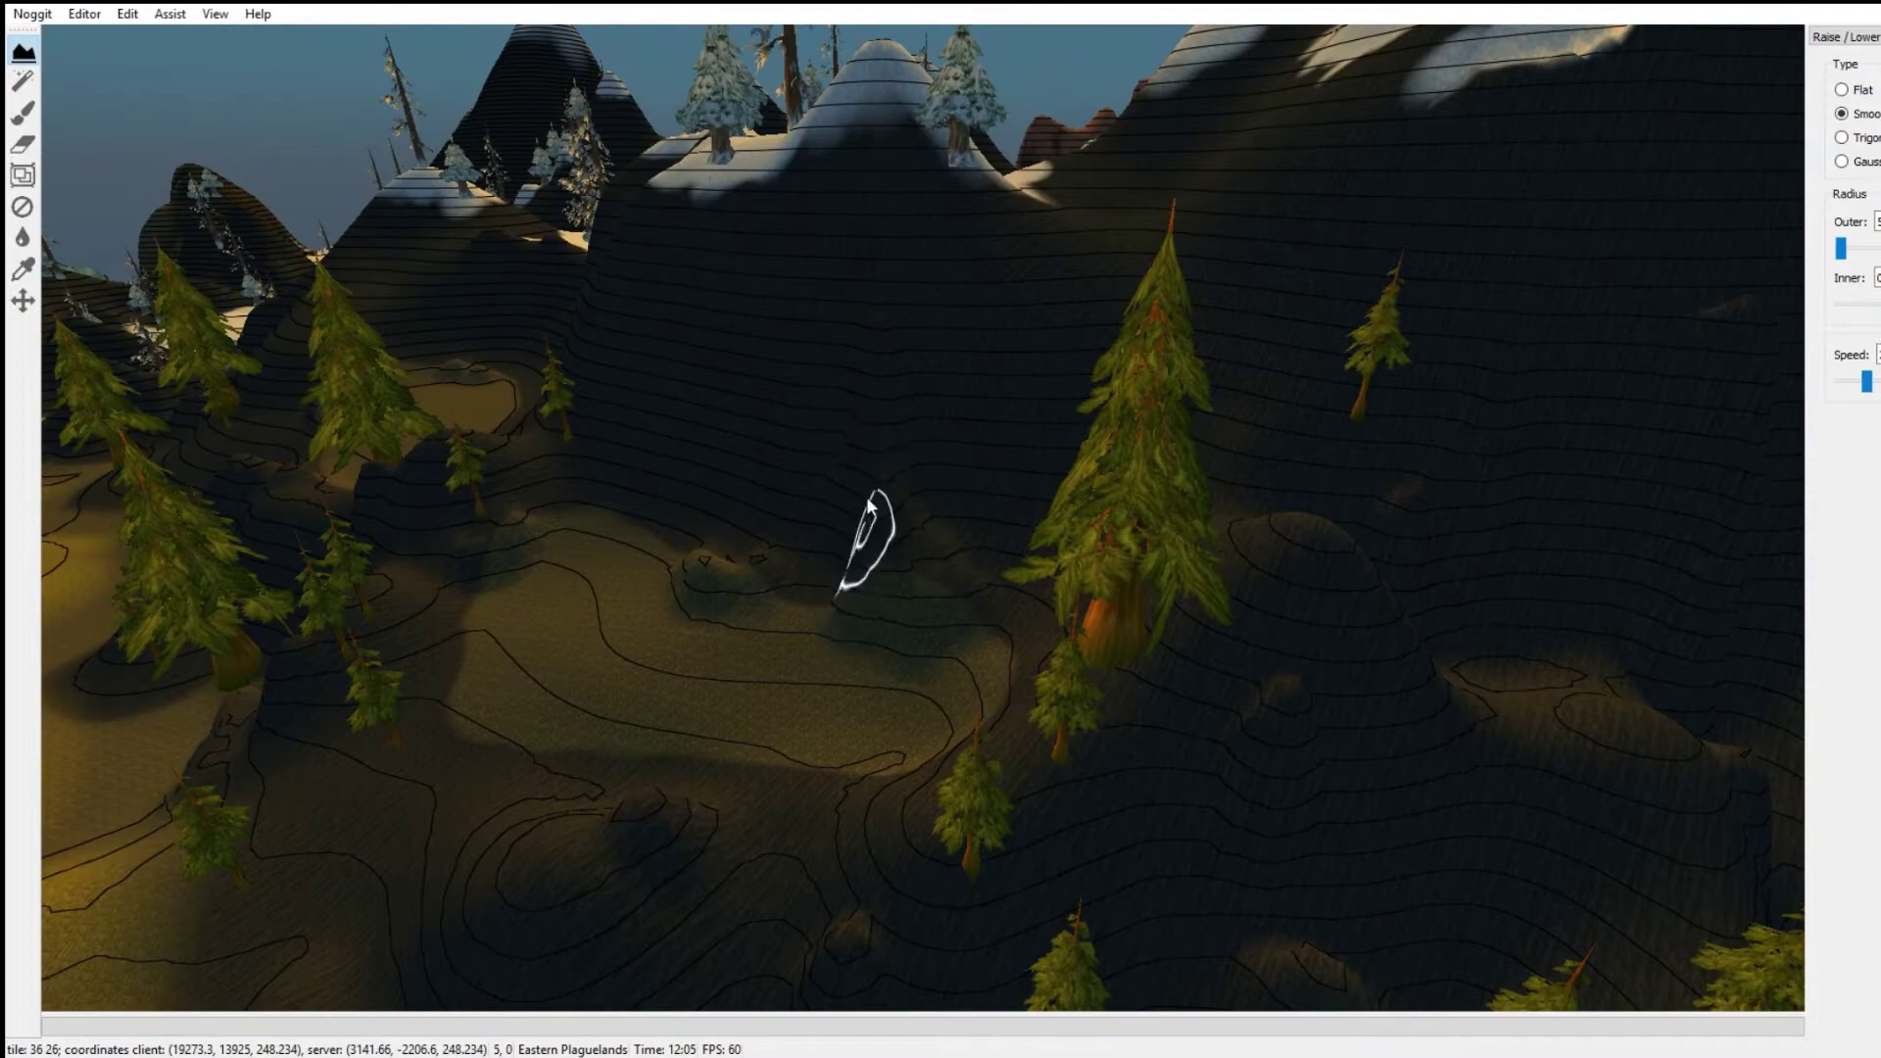
pyautogui.moveTo(1079, 560)
pyautogui.mouseDown(button='right')
pyautogui.moveTo(1209, 705)
pyautogui.moveTo(944, 522)
pyautogui.mouseUp(button='right')
pyautogui.press('2')
pyautogui.keyDown('ctrl'); pyautogui.moveTo(944, 513); pyautogui.dragTo(982, 559); pyautogui.keyUp('ctrl')
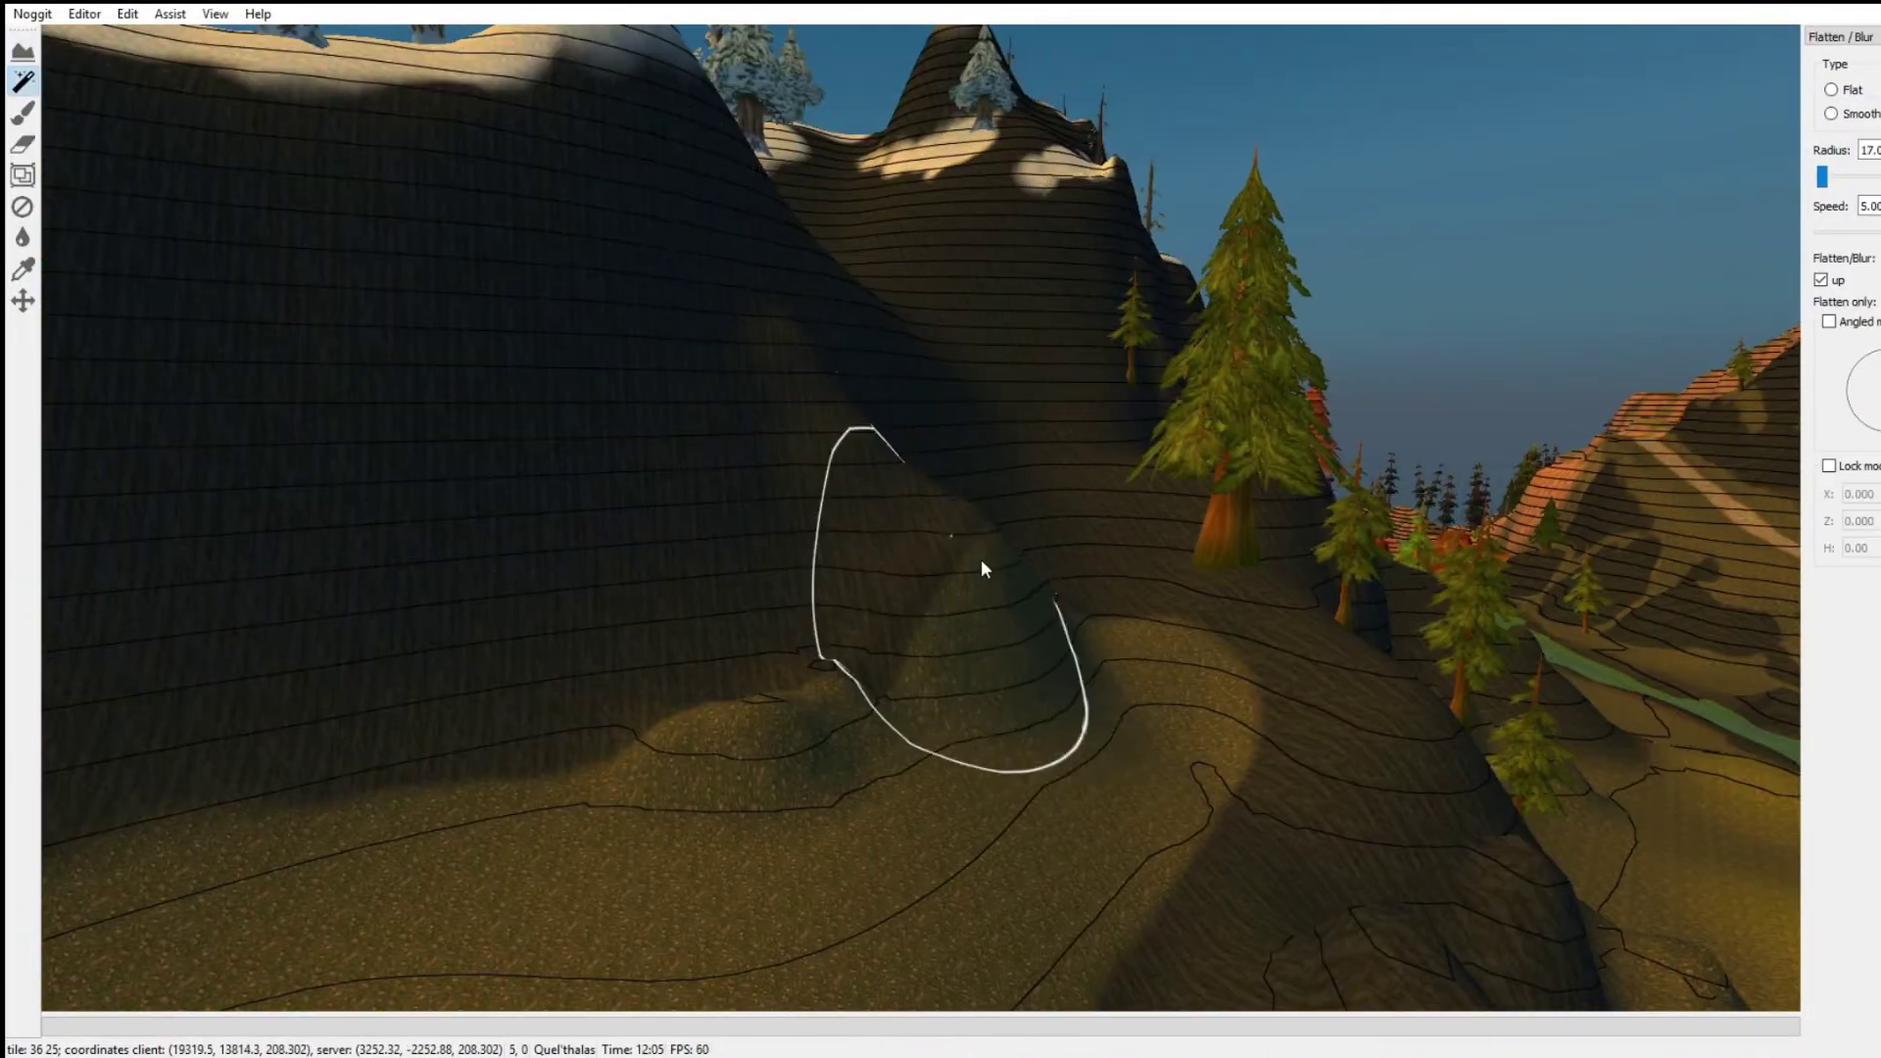
# Step: Switch to texture painting, adjust the brush radius, and paint dark rock over the raised terrain
pyautogui.moveTo(982, 559); pyautogui.dragTo(673, 629, button='right')
pyautogui.moveTo(746, 518)
pyautogui.mouseDown(button='right')
pyautogui.moveTo(558, 588)
pyautogui.moveTo(847, 640)
pyautogui.moveTo(354, 580)
pyautogui.moveTo(88, 461)
pyautogui.mouseUp(button='right')
pyautogui.click(22, 113)
pyautogui.moveTo(965, 573)
pyautogui.keyDown('alt'); pyautogui.mouseDown()
pyautogui.moveTo(853, 597)
pyautogui.moveTo(656, 768)
pyautogui.mouseUp(); pyautogui.keyUp('alt')
pyautogui.keyDown('shift'); pyautogui.moveTo(872, 744); pyautogui.dragTo(970, 730); pyautogui.keyUp('shift')
# Step: Paint the dark rock texture around the foothill mounds above the river
pyautogui.press('s')
pyautogui.moveTo(1565, 760); pyautogui.dragTo(1656, 751)
pyautogui.press('w')
pyautogui.press('a')
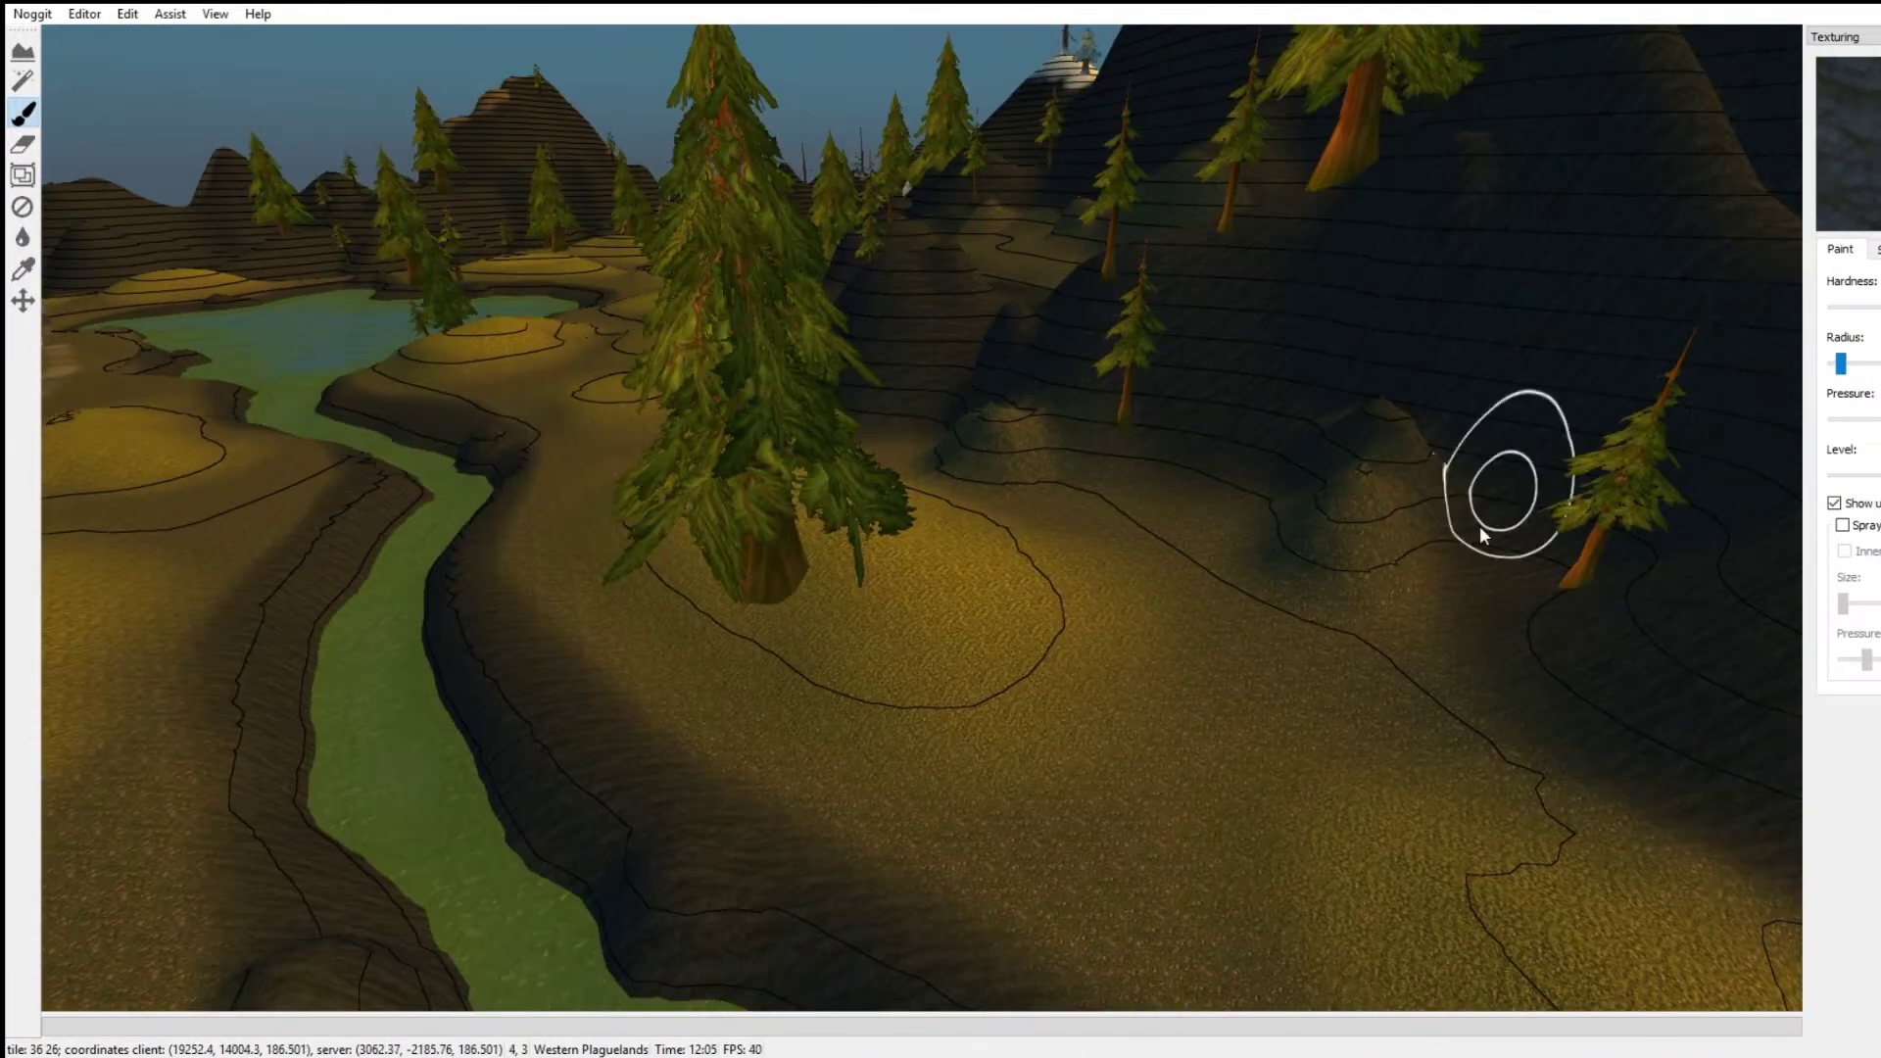
pyautogui.keyDown('shift'); pyautogui.moveTo(1352, 563); pyautogui.dragTo(1309, 492); pyautogui.keyUp('shift')
# Step: Paint dark rock along the foot of the hill beside the large pine
pyautogui.press('s')
pyautogui.press('a')
pyautogui.moveTo(851, 608); pyautogui.dragTo(686, 550, button='right')
pyautogui.press('w')
pyautogui.keyDown('shift'); pyautogui.moveTo(686, 550); pyautogui.dragTo(578, 632); pyautogui.keyUp('shift')
pyautogui.press('s')
pyautogui.moveTo(894, 620)
pyautogui.mouseDown(button='right')
pyautogui.moveTo(899, 225)
pyautogui.moveTo(1019, 666)
pyautogui.mouseUp(button='right')
pyautogui.keyDown('shift'); pyautogui.moveTo(1019, 666); pyautogui.dragTo(644, 613); pyautogui.keyUp('shift')
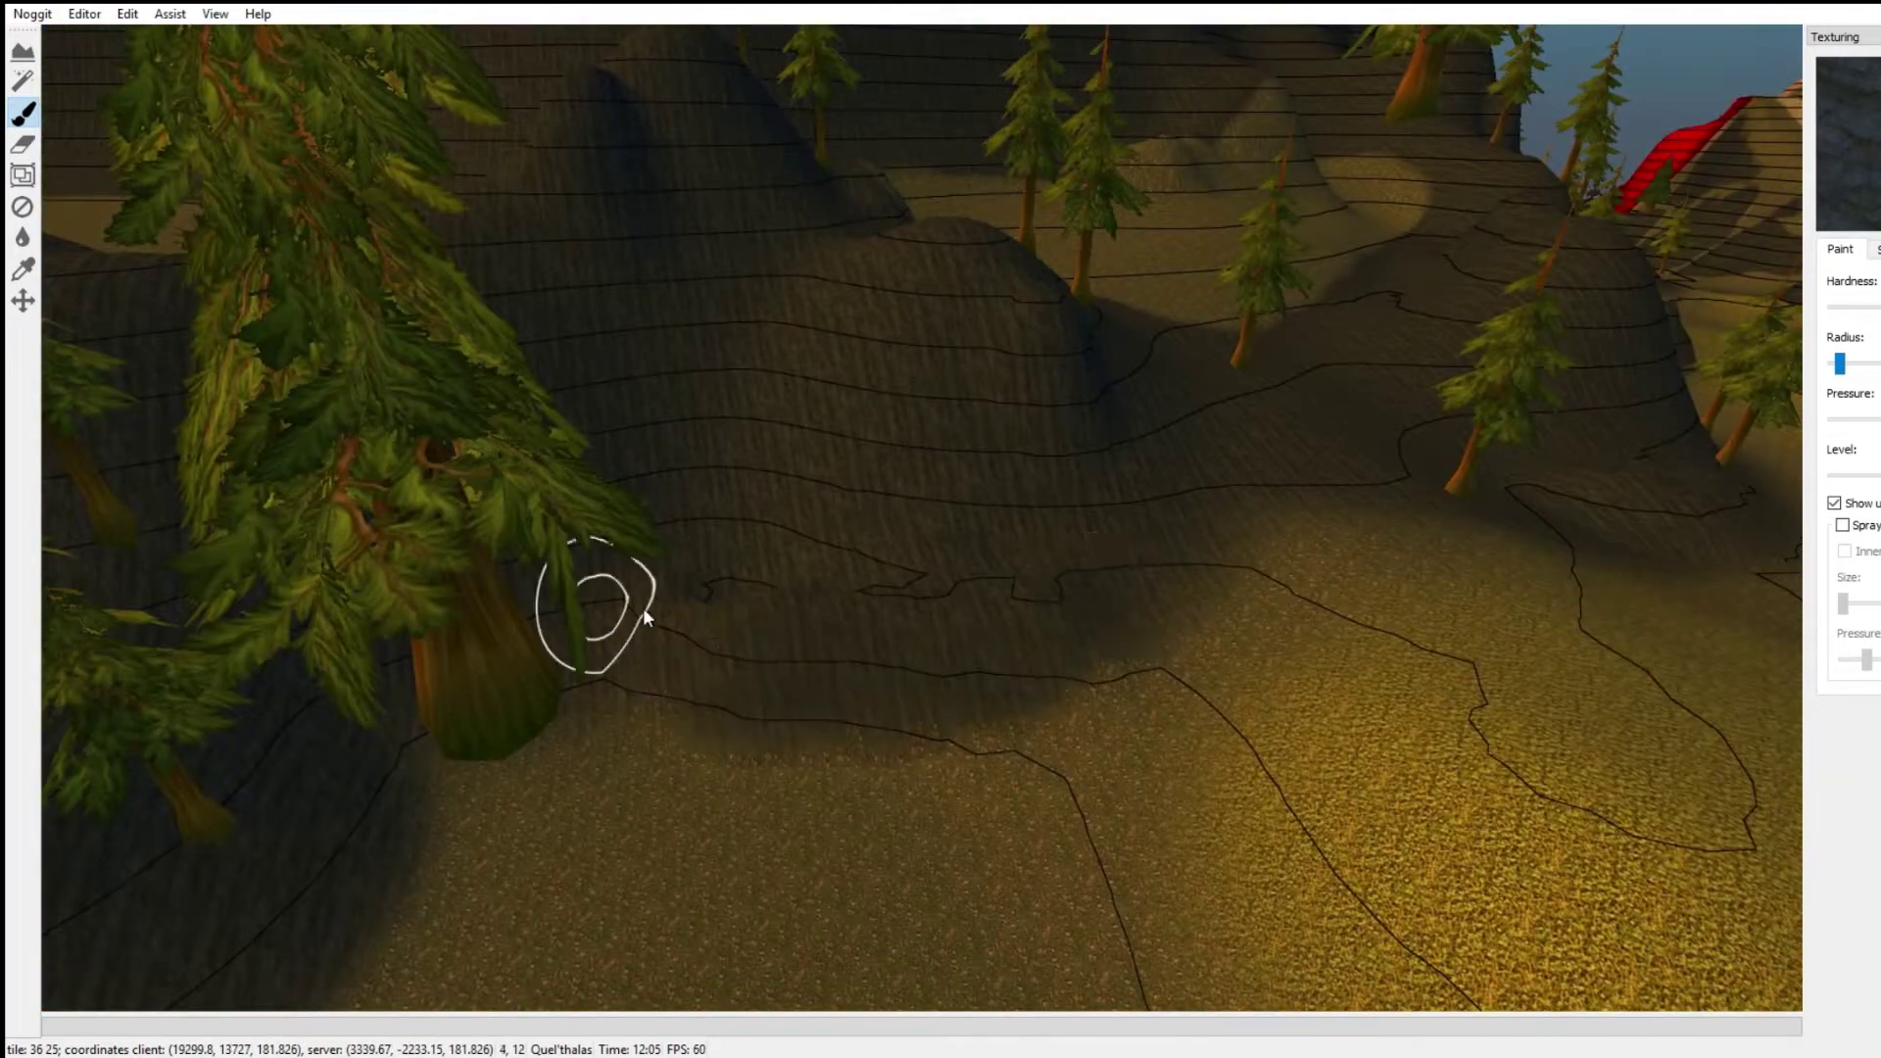
# Step: Paint dark rock over the mound at the back of the grassy ledge
pyautogui.press('s')
pyautogui.moveTo(1049, 663); pyautogui.dragTo(1012, 525, button='right')
pyautogui.press('w')
pyautogui.moveTo(1012, 526)
pyautogui.keyDown('shift'); pyautogui.mouseDown()
pyautogui.moveTo(628, 501)
pyautogui.moveTo(1156, 641)
pyautogui.mouseUp(); pyautogui.keyUp('shift')
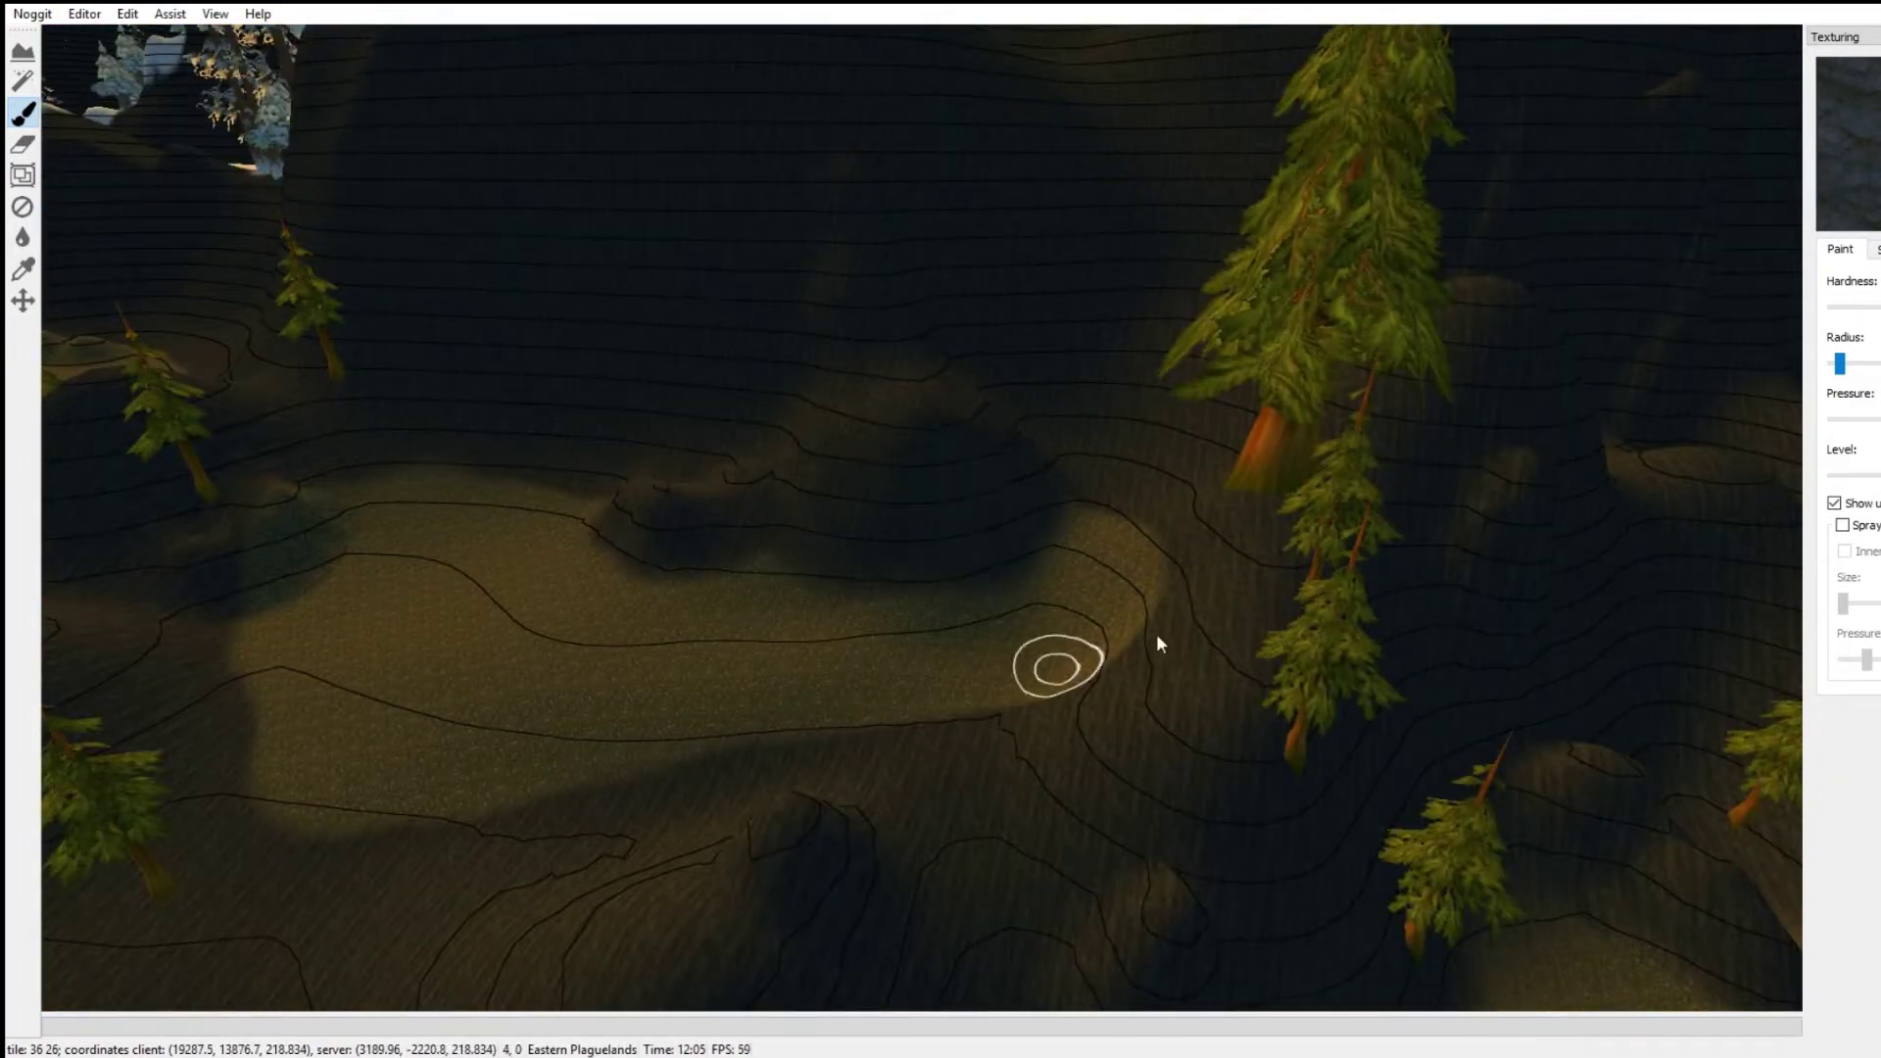
# Step: Paint dark rock over the bumps where the grassy ledge meets the cliff
pyautogui.moveTo(1156, 642); pyautogui.dragTo(714, 557, button='right')
pyautogui.press('s')
pyautogui.moveTo(499, 529)
pyautogui.mouseDown(button='right')
pyautogui.moveTo(736, 699)
pyautogui.moveTo(1362, 730)
pyautogui.mouseUp(button='right')
pyautogui.press('w')
pyautogui.keyDown('shift'); pyautogui.moveTo(1362, 730); pyautogui.dragTo(1258, 697); pyautogui.keyUp('shift')
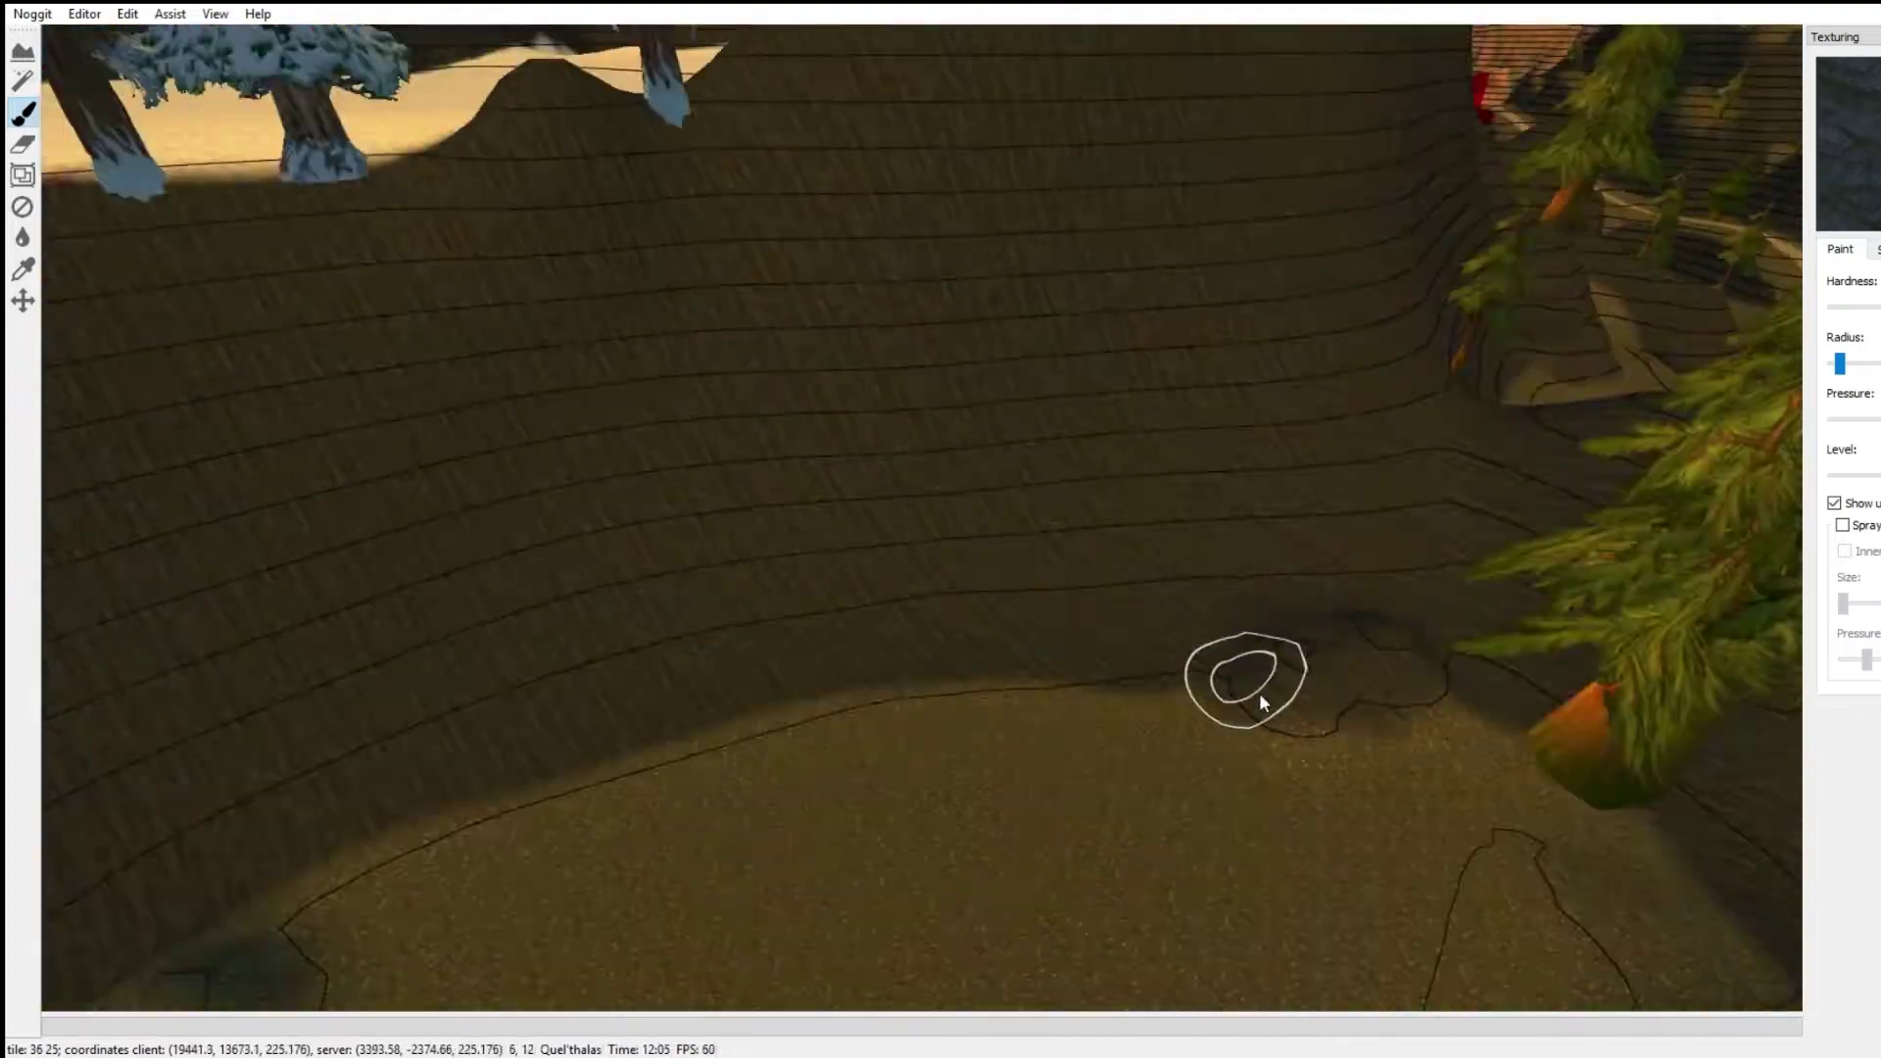
pyautogui.moveTo(1258, 698); pyautogui.dragTo(873, 715, button='right')
pyautogui.keyDown('shift'); pyautogui.moveTo(872, 716); pyautogui.dragTo(705, 725); pyautogui.keyUp('shift')
# Step: Extend the dark rock texture over the lower slope mounds along the foot of the mountain
pyautogui.press('s')
pyautogui.press('w')
pyautogui.keyDown('shift'); pyautogui.moveTo(882, 735); pyautogui.dragTo(641, 832); pyautogui.keyUp('shift')
pyautogui.press('s')
pyautogui.moveTo(638, 832)
pyautogui.mouseDown(button='right')
pyautogui.moveTo(1132, 702)
pyautogui.moveTo(591, 610)
pyautogui.moveTo(792, 692)
pyautogui.moveTo(957, 686)
pyautogui.moveTo(1066, 774)
pyautogui.moveTo(621, 666)
pyautogui.mouseUp(button='right')
# Step: Paint dark rock around the mounds above the river bank near the canyon end
pyautogui.press('w')
pyautogui.press('s')
pyautogui.press('s')
pyautogui.press('w')
pyautogui.keyDown('shift'); pyautogui.moveTo(621, 667); pyautogui.dragTo(217, 776); pyautogui.keyUp('shift')
pyautogui.keyDown('shift'); pyautogui.moveTo(1017, 653); pyautogui.dragTo(1020, 704); pyautogui.keyUp('shift')
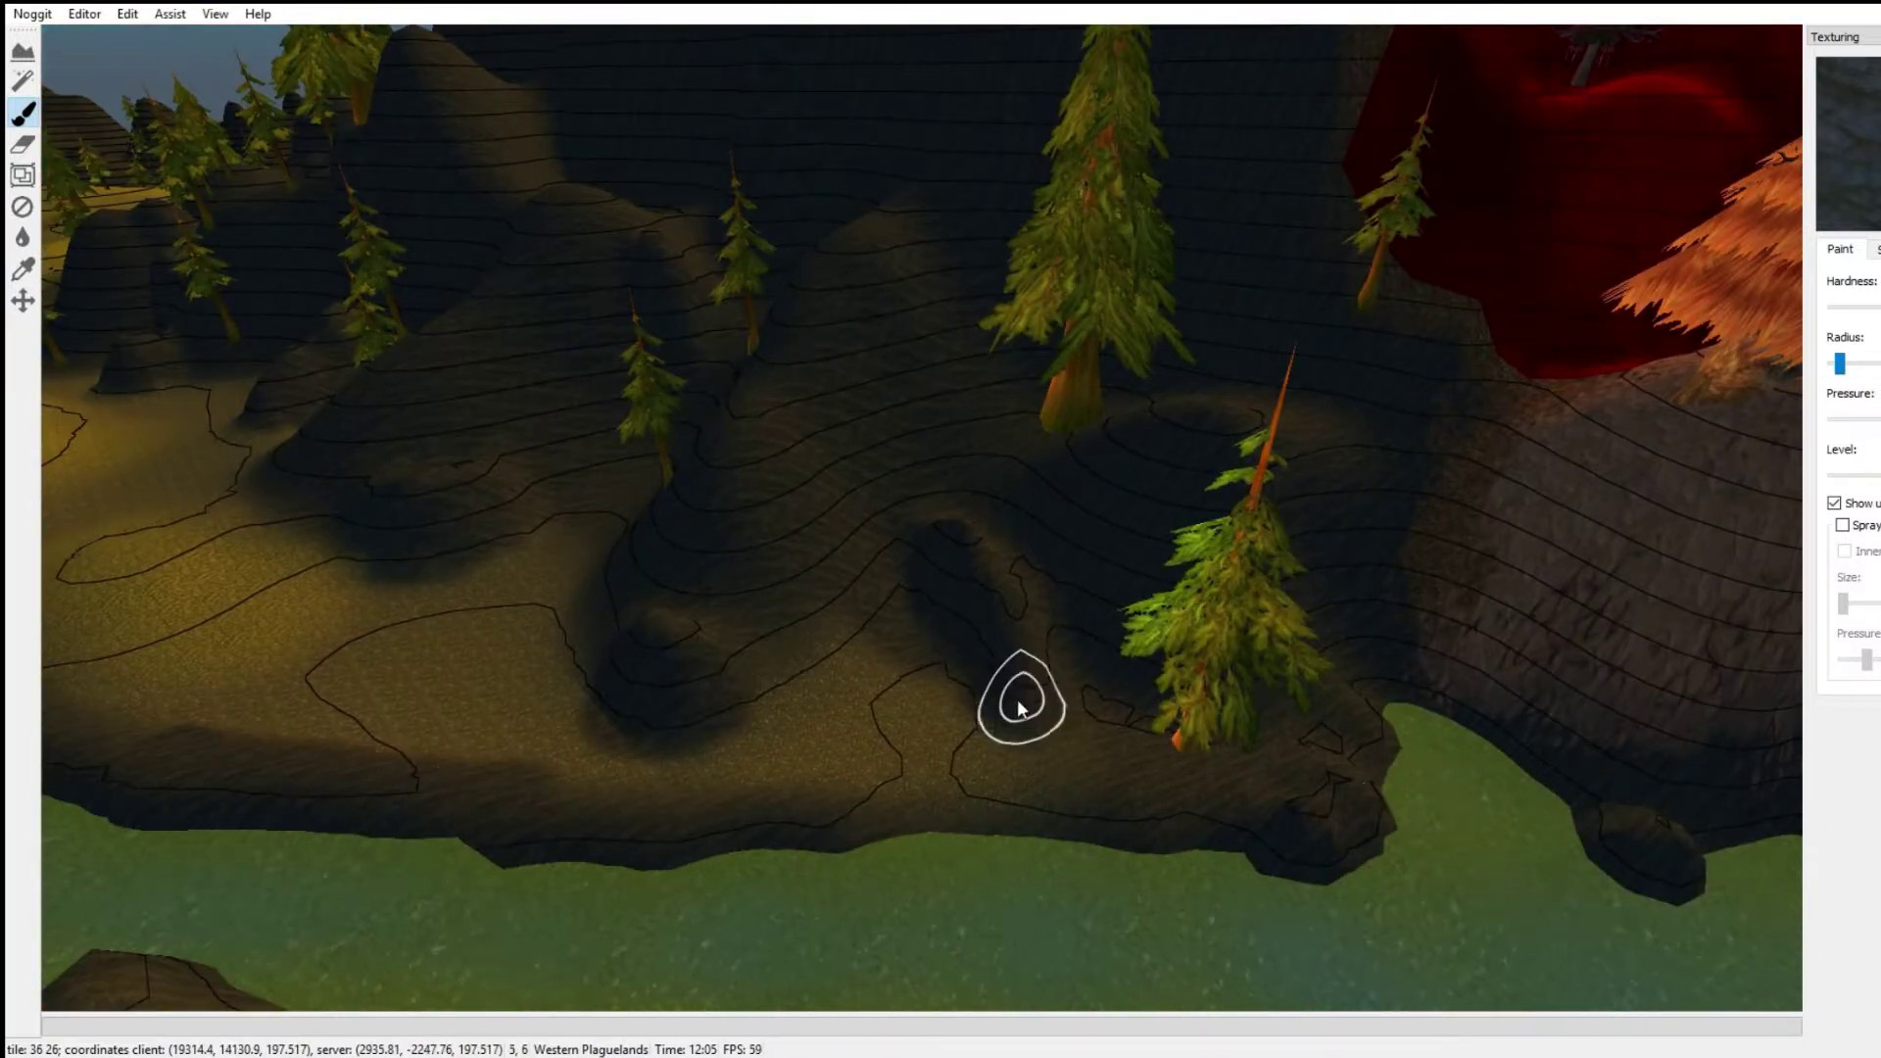
# Step: Pick the leafy ground texture from the terrain as the new paint texture
pyautogui.press('s')
pyautogui.moveTo(1020, 703); pyautogui.dragTo(801, 594, button='right')
pyautogui.press('w')
pyautogui.keyDown('ctrl'); pyautogui.click(742, 453); pyautogui.keyUp('ctrl')
pyautogui.click(961, 269)
# Step: Paint the leafy ground texture on the tops of the raised mounds along the dark slope
pyautogui.press('w')
pyautogui.moveTo(1078, 441)
pyautogui.mouseDown(button='right')
pyautogui.moveTo(1166, 688)
pyautogui.moveTo(1171, 253)
pyautogui.mouseUp(button='right')
pyautogui.press('w')
pyautogui.moveTo(1038, 343)
pyautogui.keyDown('shift'); pyautogui.mouseDown()
pyautogui.moveTo(1017, 419)
pyautogui.moveTo(1072, 415)
pyautogui.mouseUp(); pyautogui.keyUp('shift')
pyautogui.press('s')
pyautogui.keyDown('shift'); pyautogui.moveTo(451, 252); pyautogui.dragTo(632, 233); pyautogui.keyUp('shift')
pyautogui.keyDown('shift'); pyautogui.moveTo(965, 568); pyautogui.dragTo(1061, 594); pyautogui.keyUp('shift')
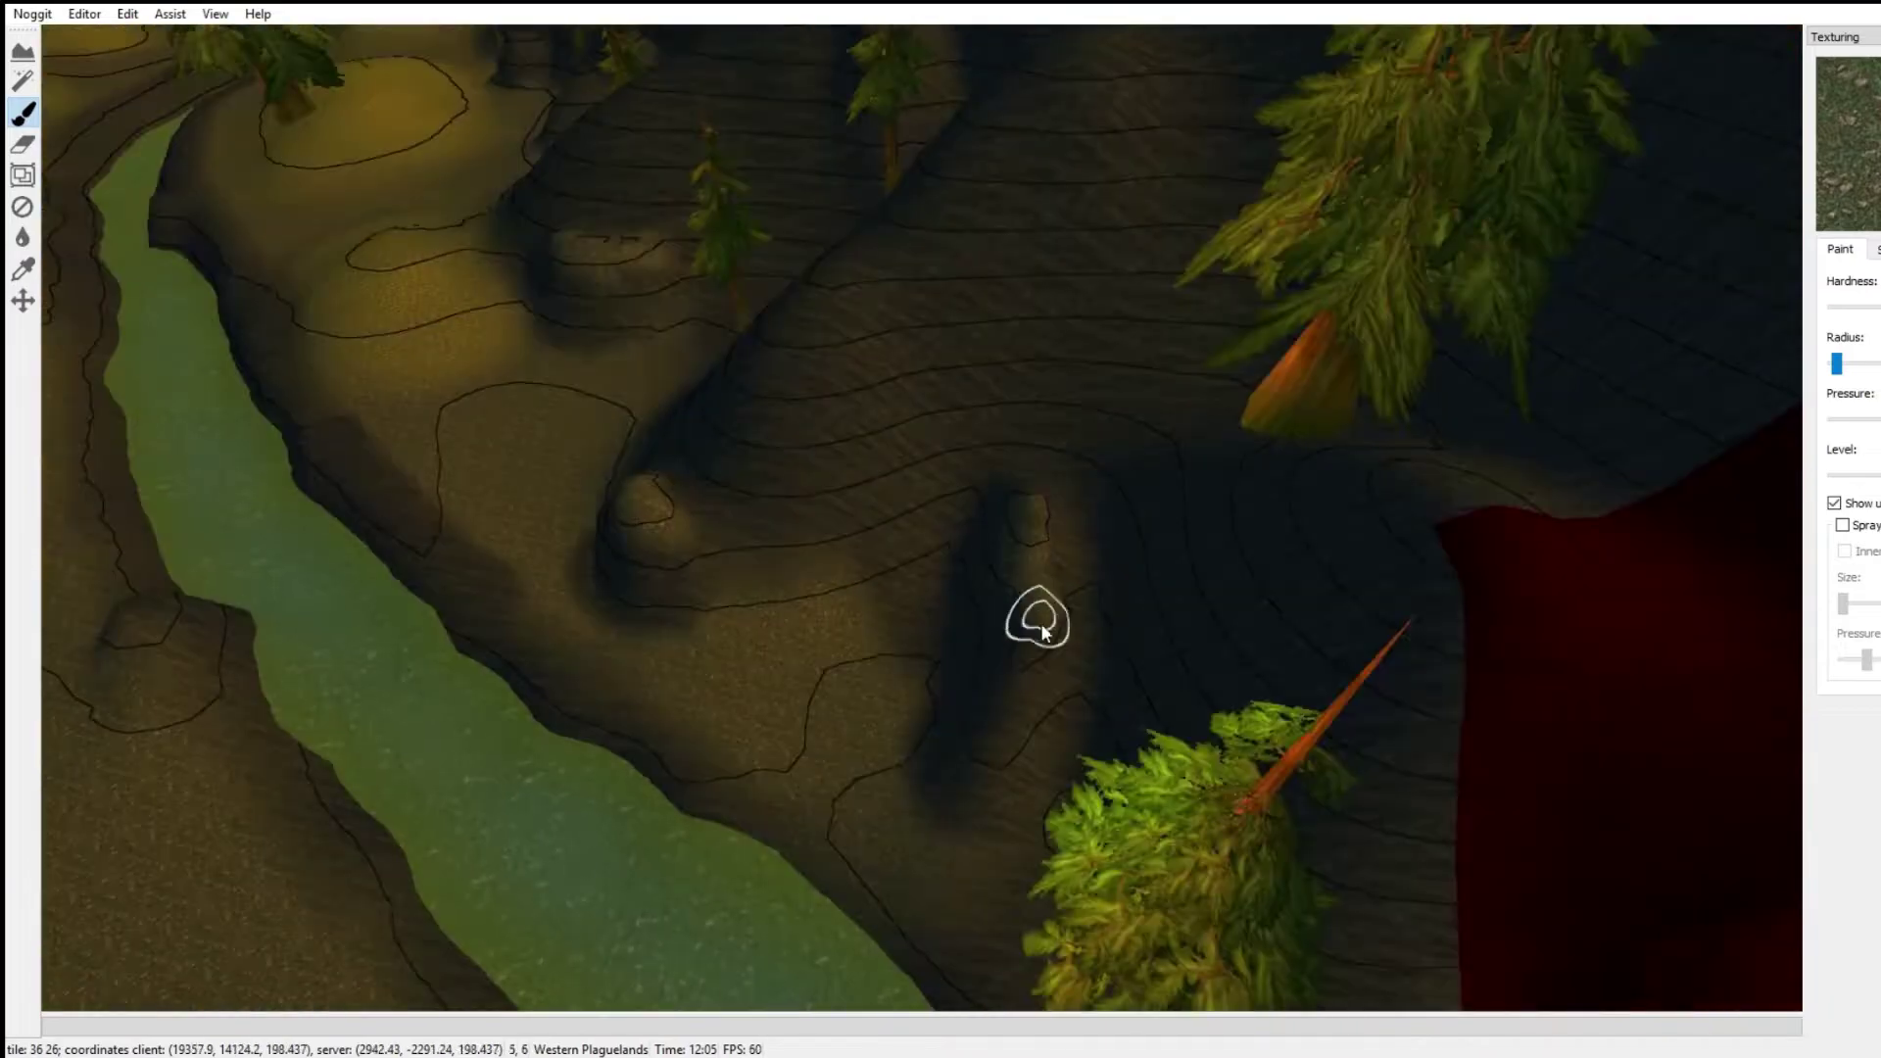
pyautogui.keyDown('shift'); pyautogui.moveTo(1038, 621); pyautogui.dragTo(1247, 579); pyautogui.keyUp('shift')
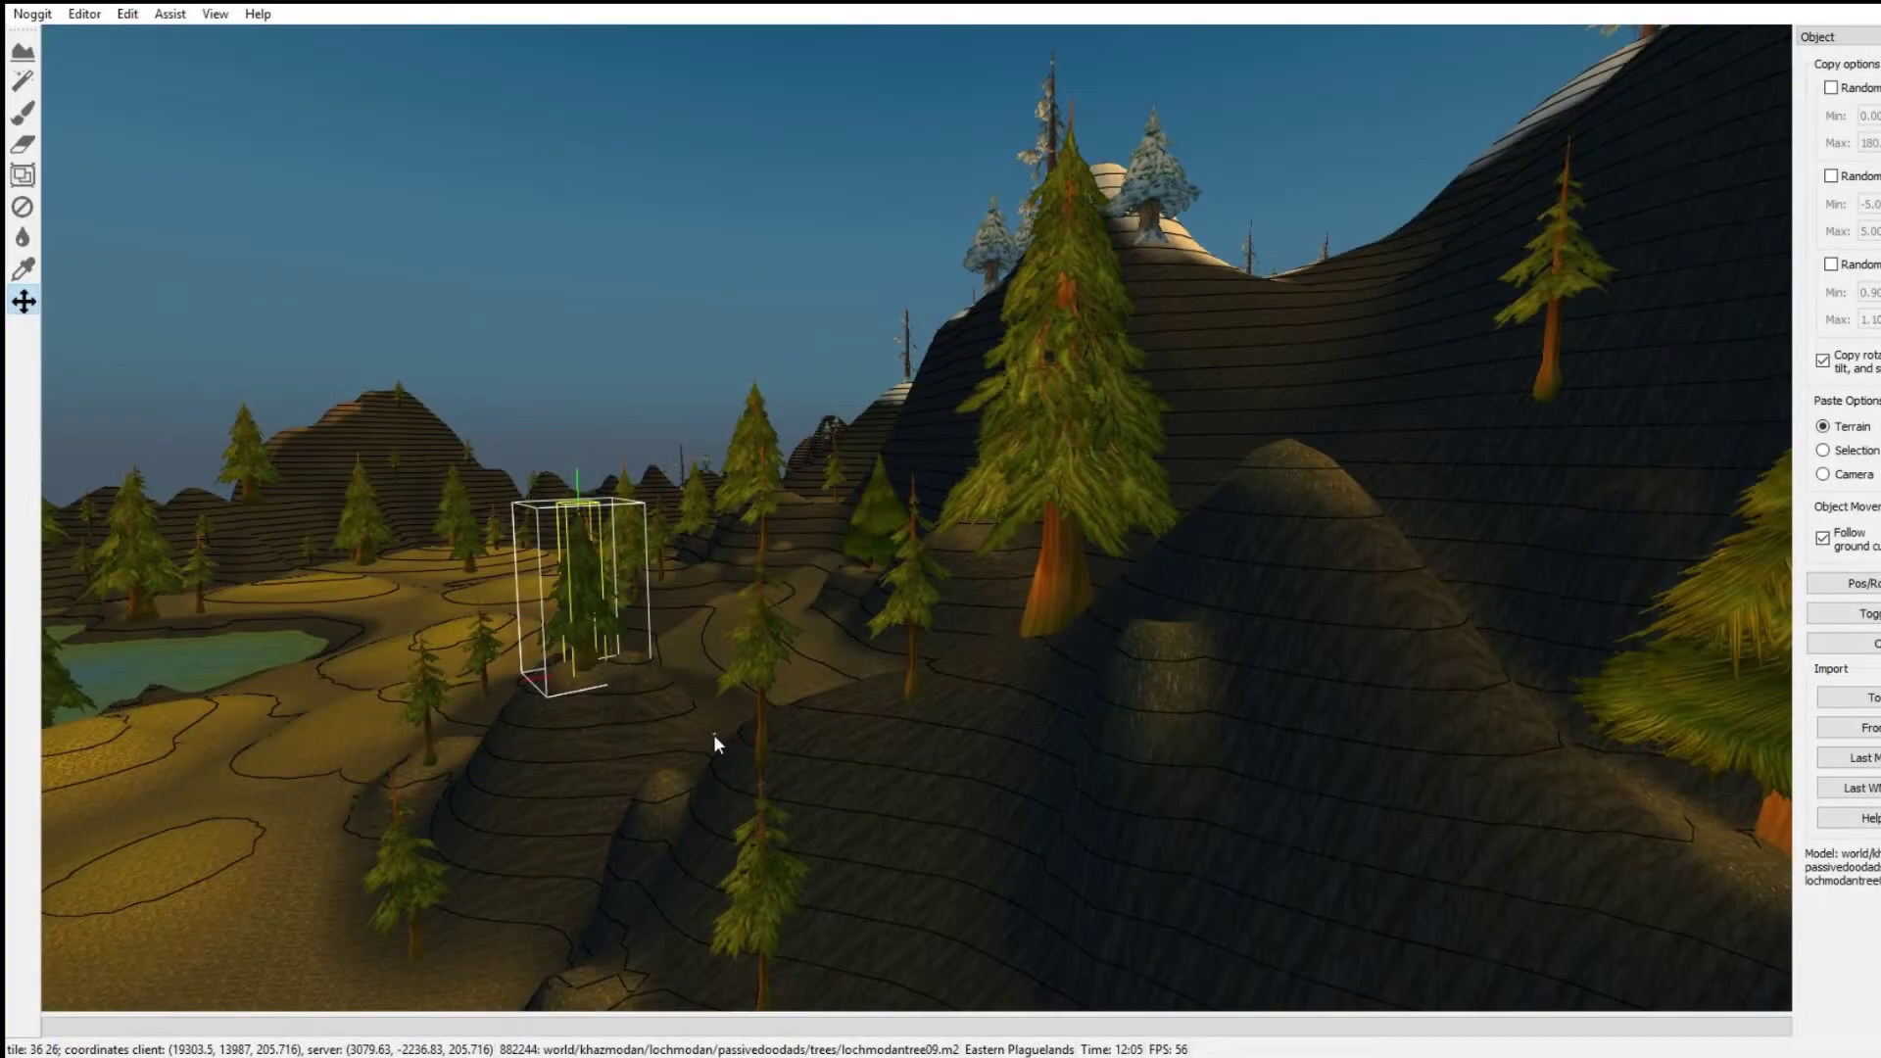
# Step: Rotate the selected lochmodantree09 pine on the dark mound and deselect it
pyautogui.keyDown('ctrl'); pyautogui.moveTo(739, 732); pyautogui.dragTo(760, 733, button='right'); pyautogui.keyUp('ctrl')
pyautogui.click(593, 702)
pyautogui.press('s')
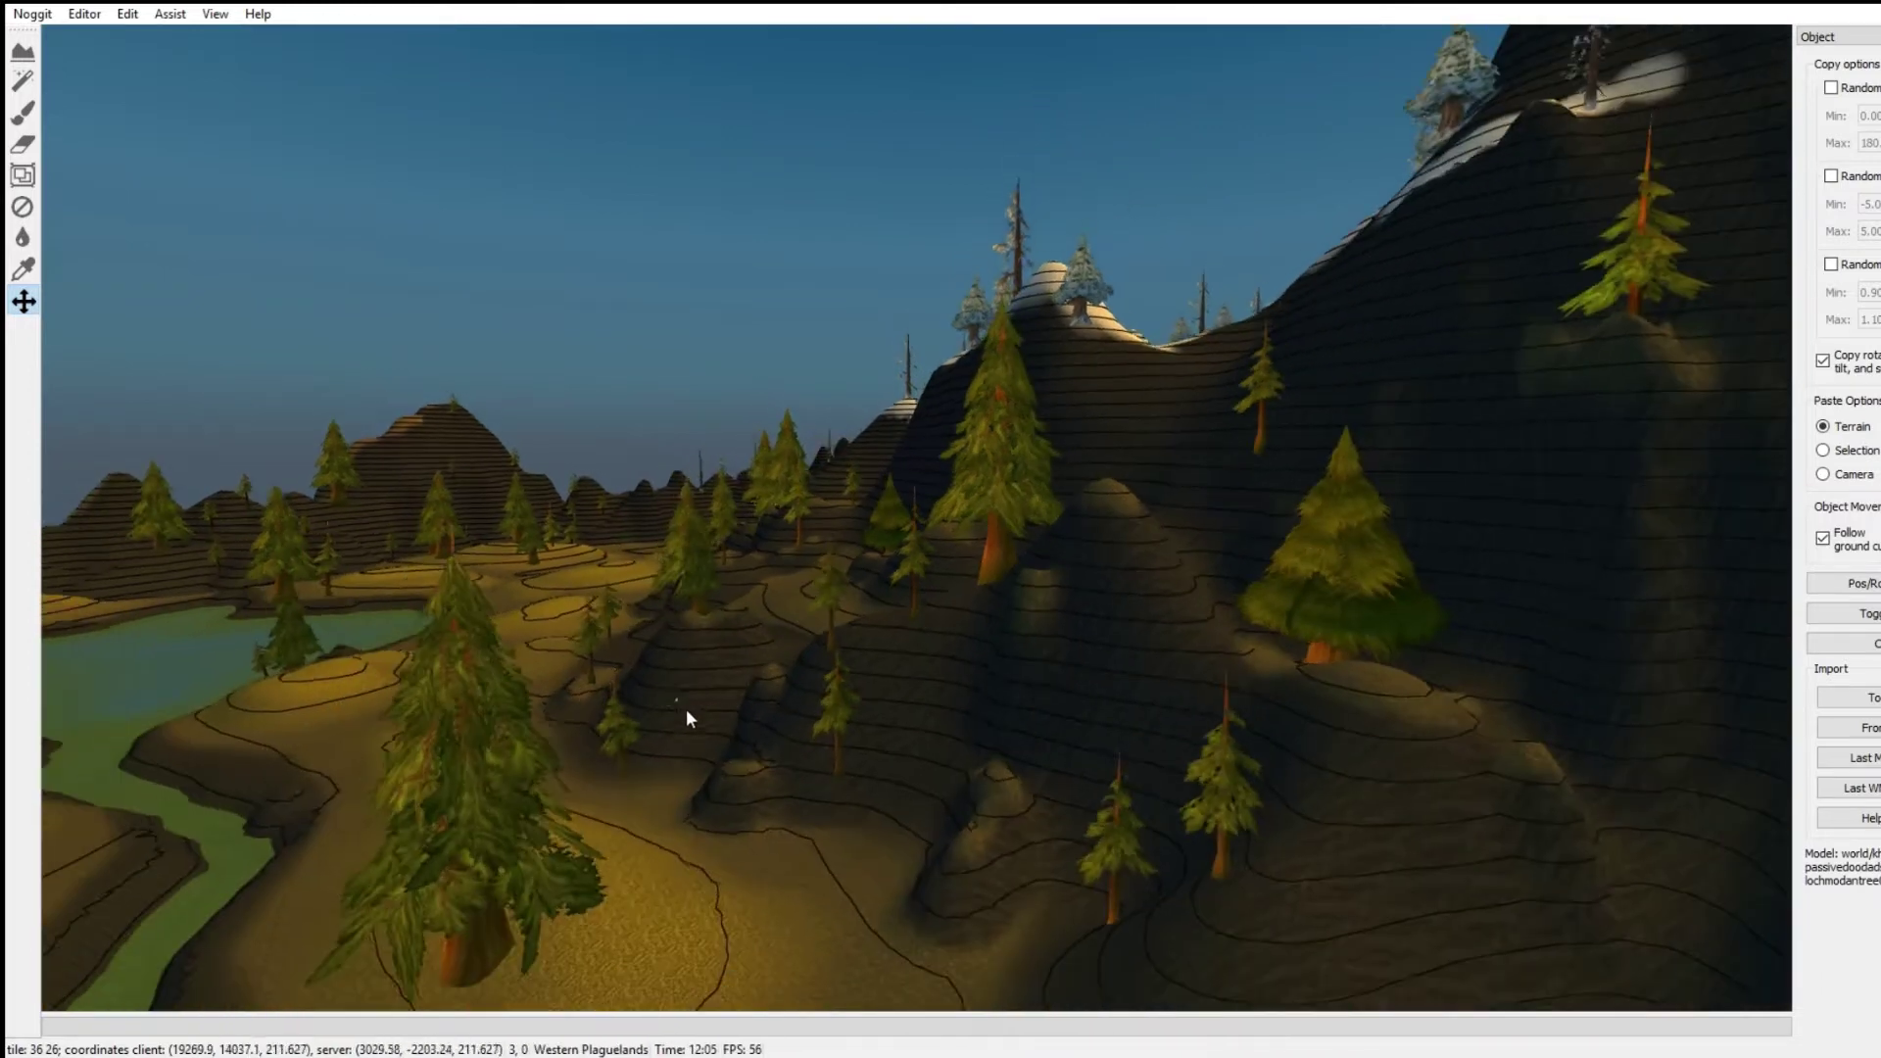
# Step: Select the small lochmodantree06 pine at the foot of the slope, then move and rotate it
pyautogui.moveTo(808, 569); pyautogui.dragTo(597, 446, button='right')
pyautogui.press('w')
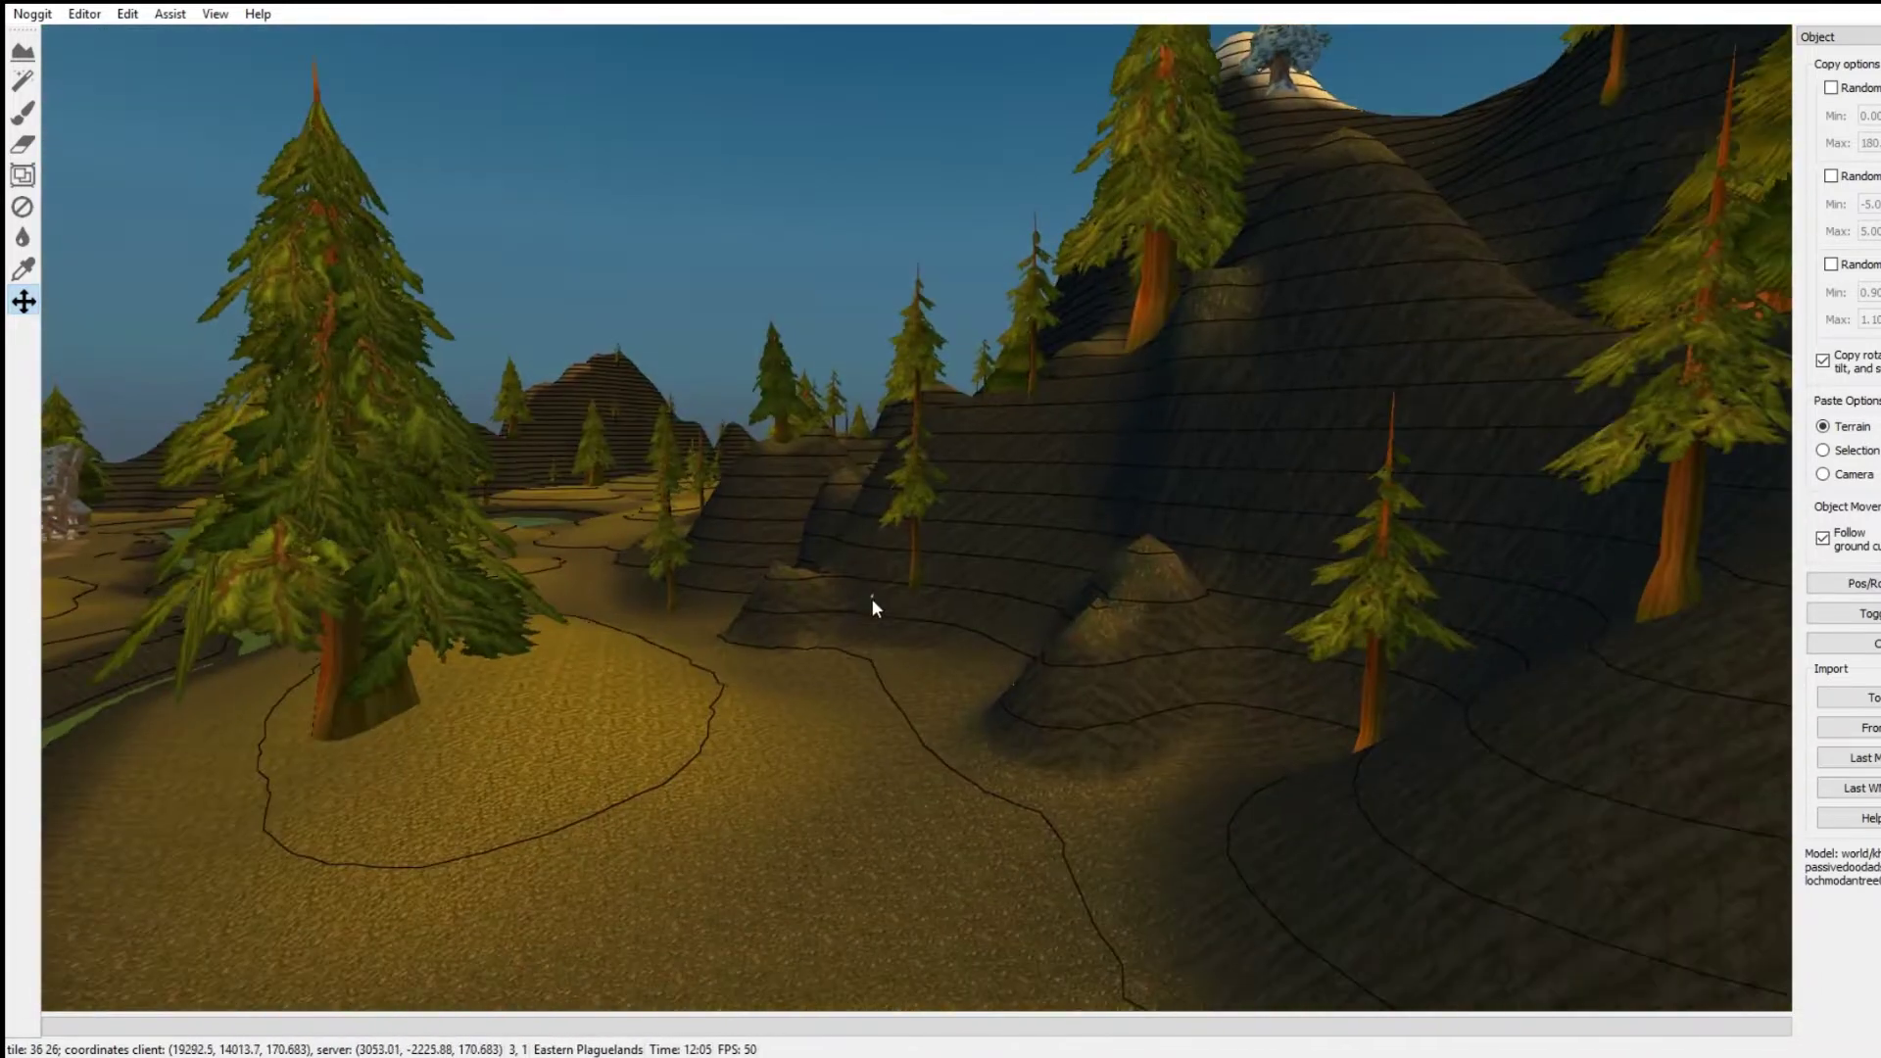
pyautogui.press('s')
pyautogui.press('w')
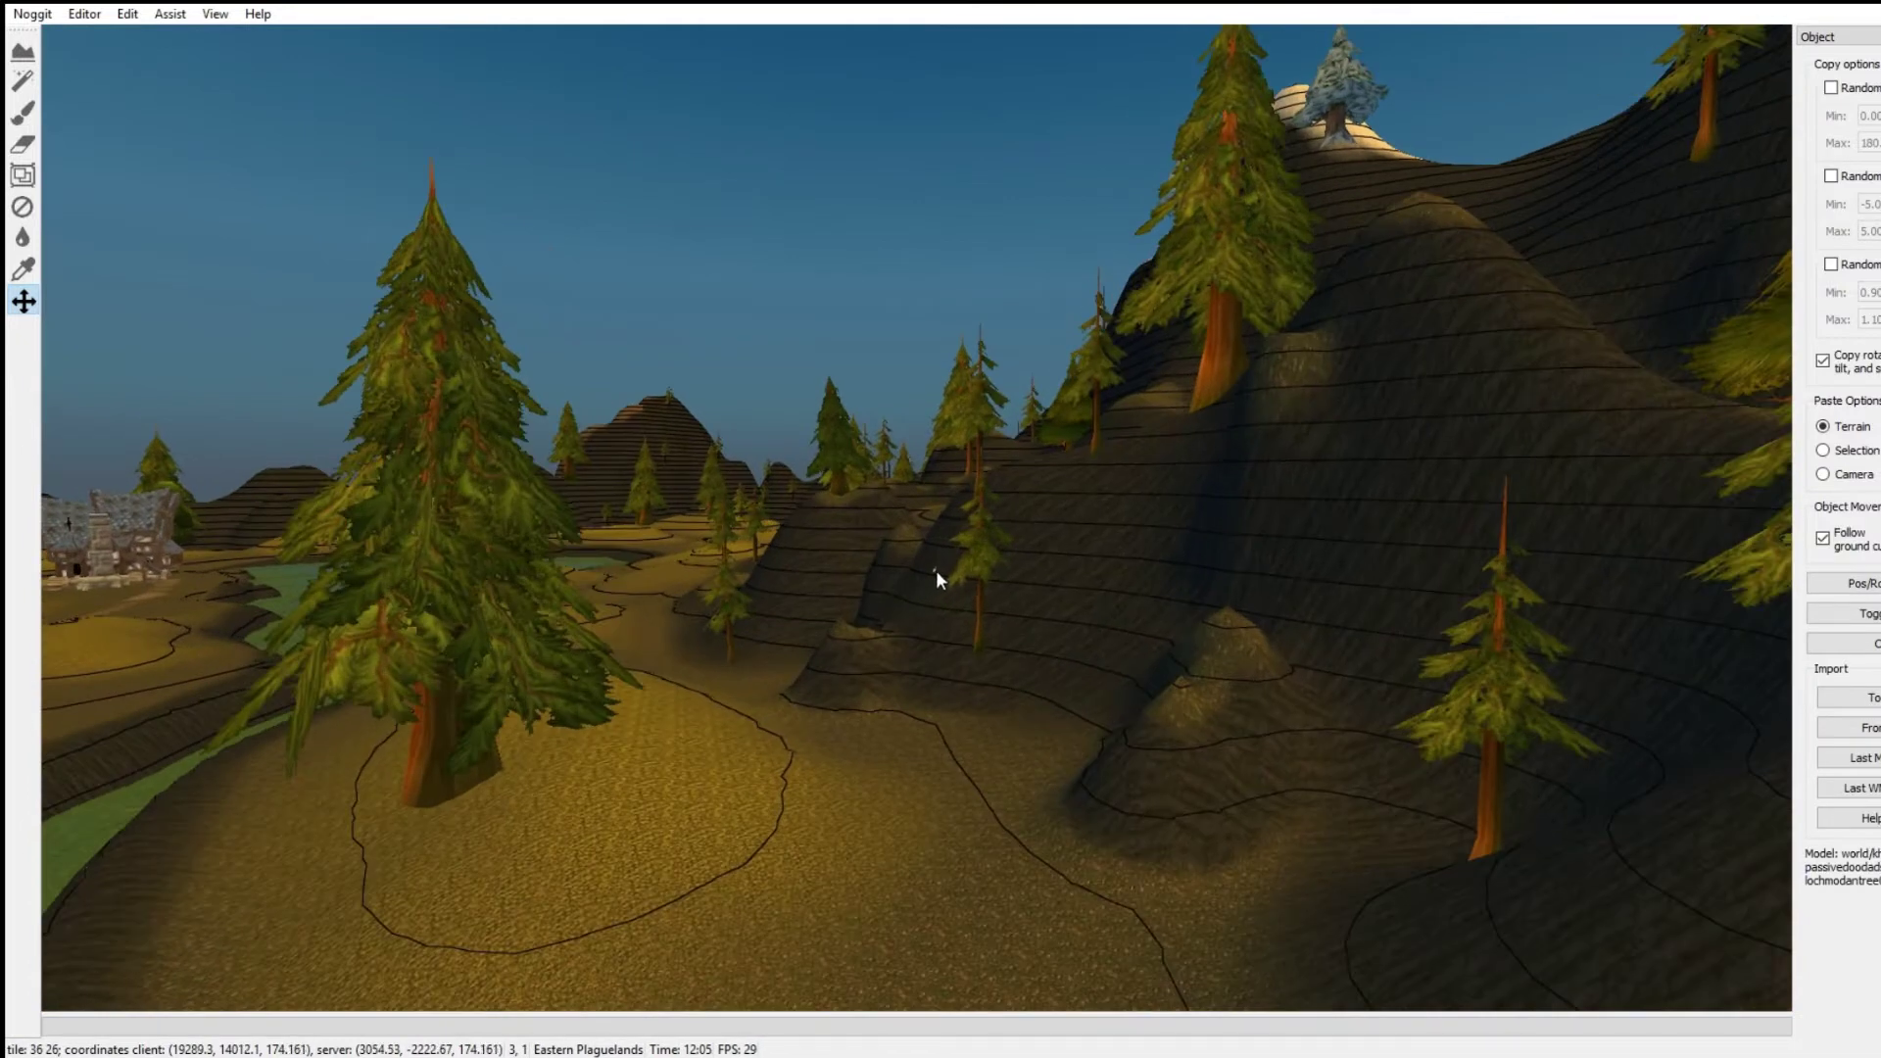
pyautogui.click(968, 569)
pyautogui.moveTo(969, 568)
pyautogui.keyDown('ctrl'); pyautogui.mouseDown(button='right')
pyautogui.moveTo(1053, 584)
pyautogui.moveTo(970, 570)
pyautogui.moveTo(998, 581)
pyautogui.mouseUp(button='right'); pyautogui.keyUp('ctrl')
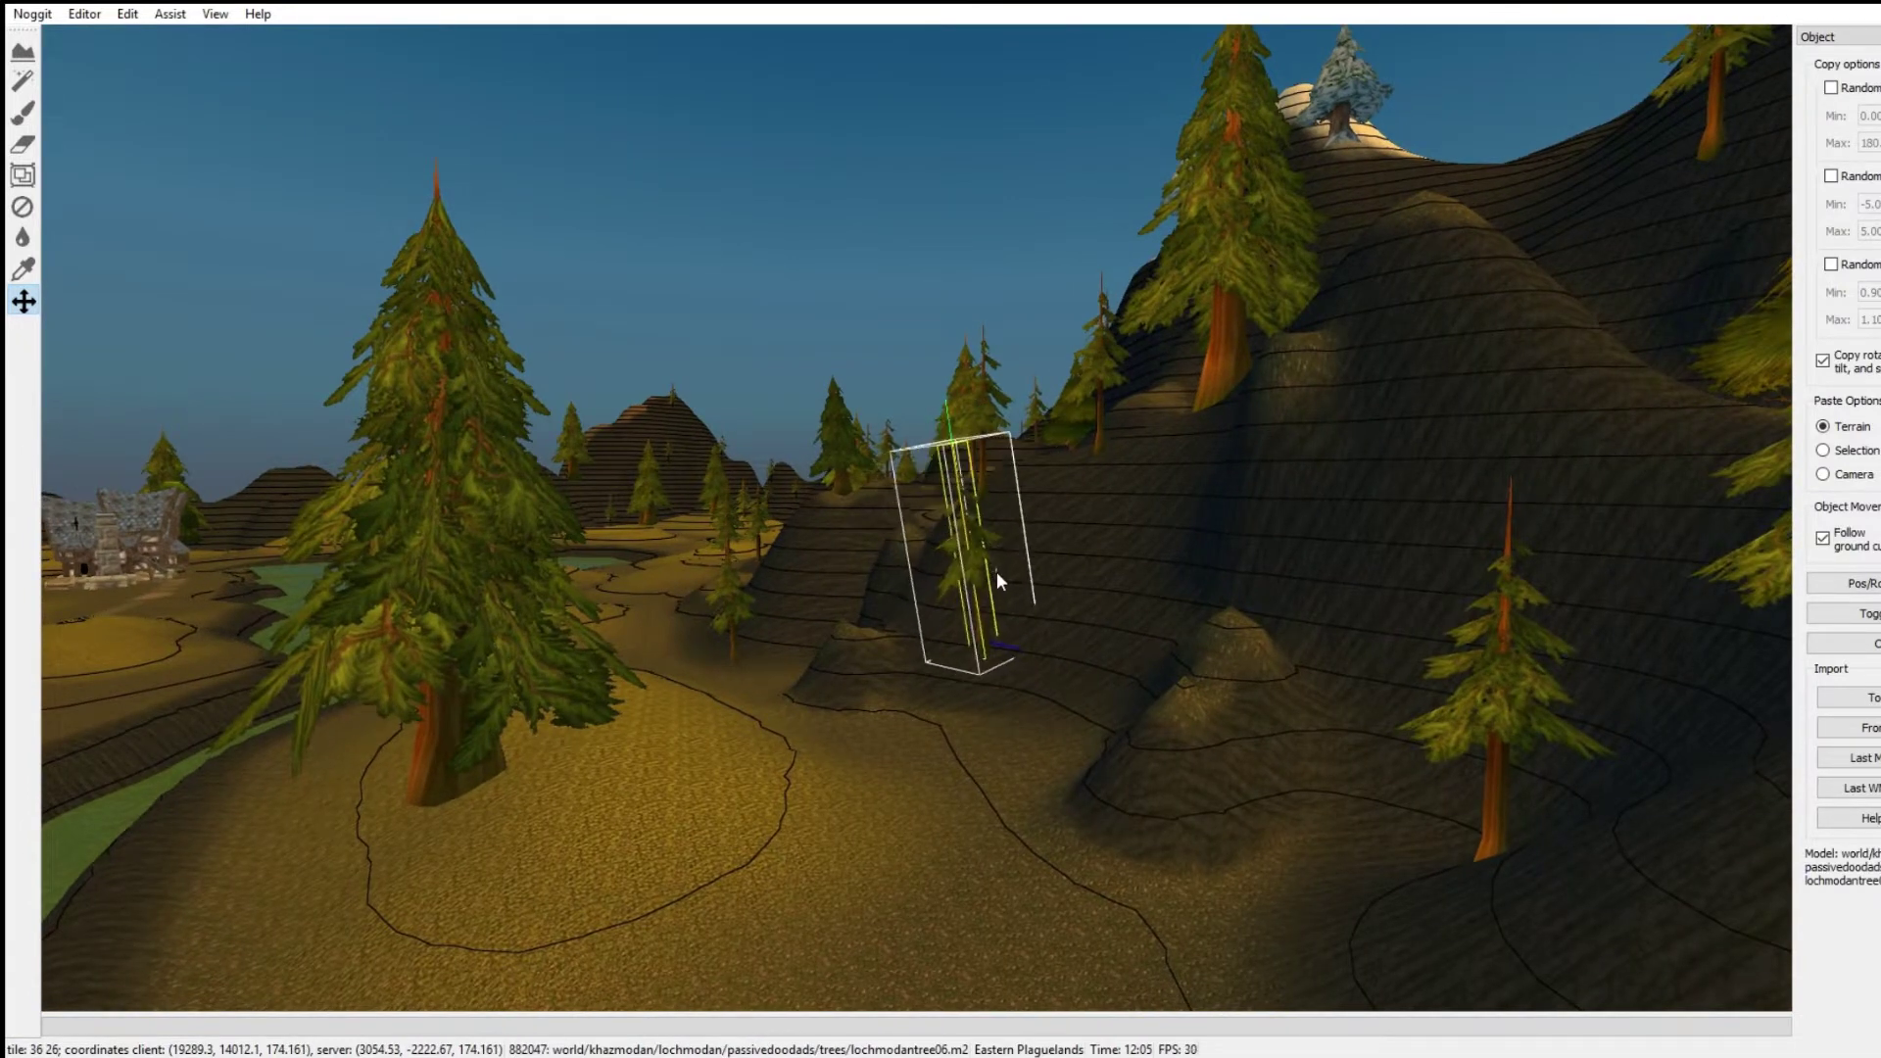
pyautogui.moveTo(933, 785); pyautogui.dragTo(778, 766, button='middle')
pyautogui.keyDown('ctrl'); pyautogui.moveTo(778, 765); pyautogui.dragTo(829, 748, button='right'); pyautogui.keyUp('ctrl')
pyautogui.click(919, 678)
# Step: Select another pine nearby, adjust its scale, and deselect it
pyautogui.moveTo(953, 632); pyautogui.dragTo(695, 576, button='right')
pyautogui.press('w')
pyautogui.click(600, 573)
pyautogui.moveTo(723, 553)
pyautogui.keyDown('alt'); pyautogui.mouseDown(button='middle')
pyautogui.moveTo(790, 691)
pyautogui.moveTo(699, 661)
pyautogui.moveTo(714, 559)
pyautogui.moveTo(714, 585)
pyautogui.mouseUp(button='middle'); pyautogui.keyUp('alt')
pyautogui.click(878, 679)
pyautogui.press('s')
pyautogui.moveTo(878, 679); pyautogui.dragTo(1125, 561, button='right')
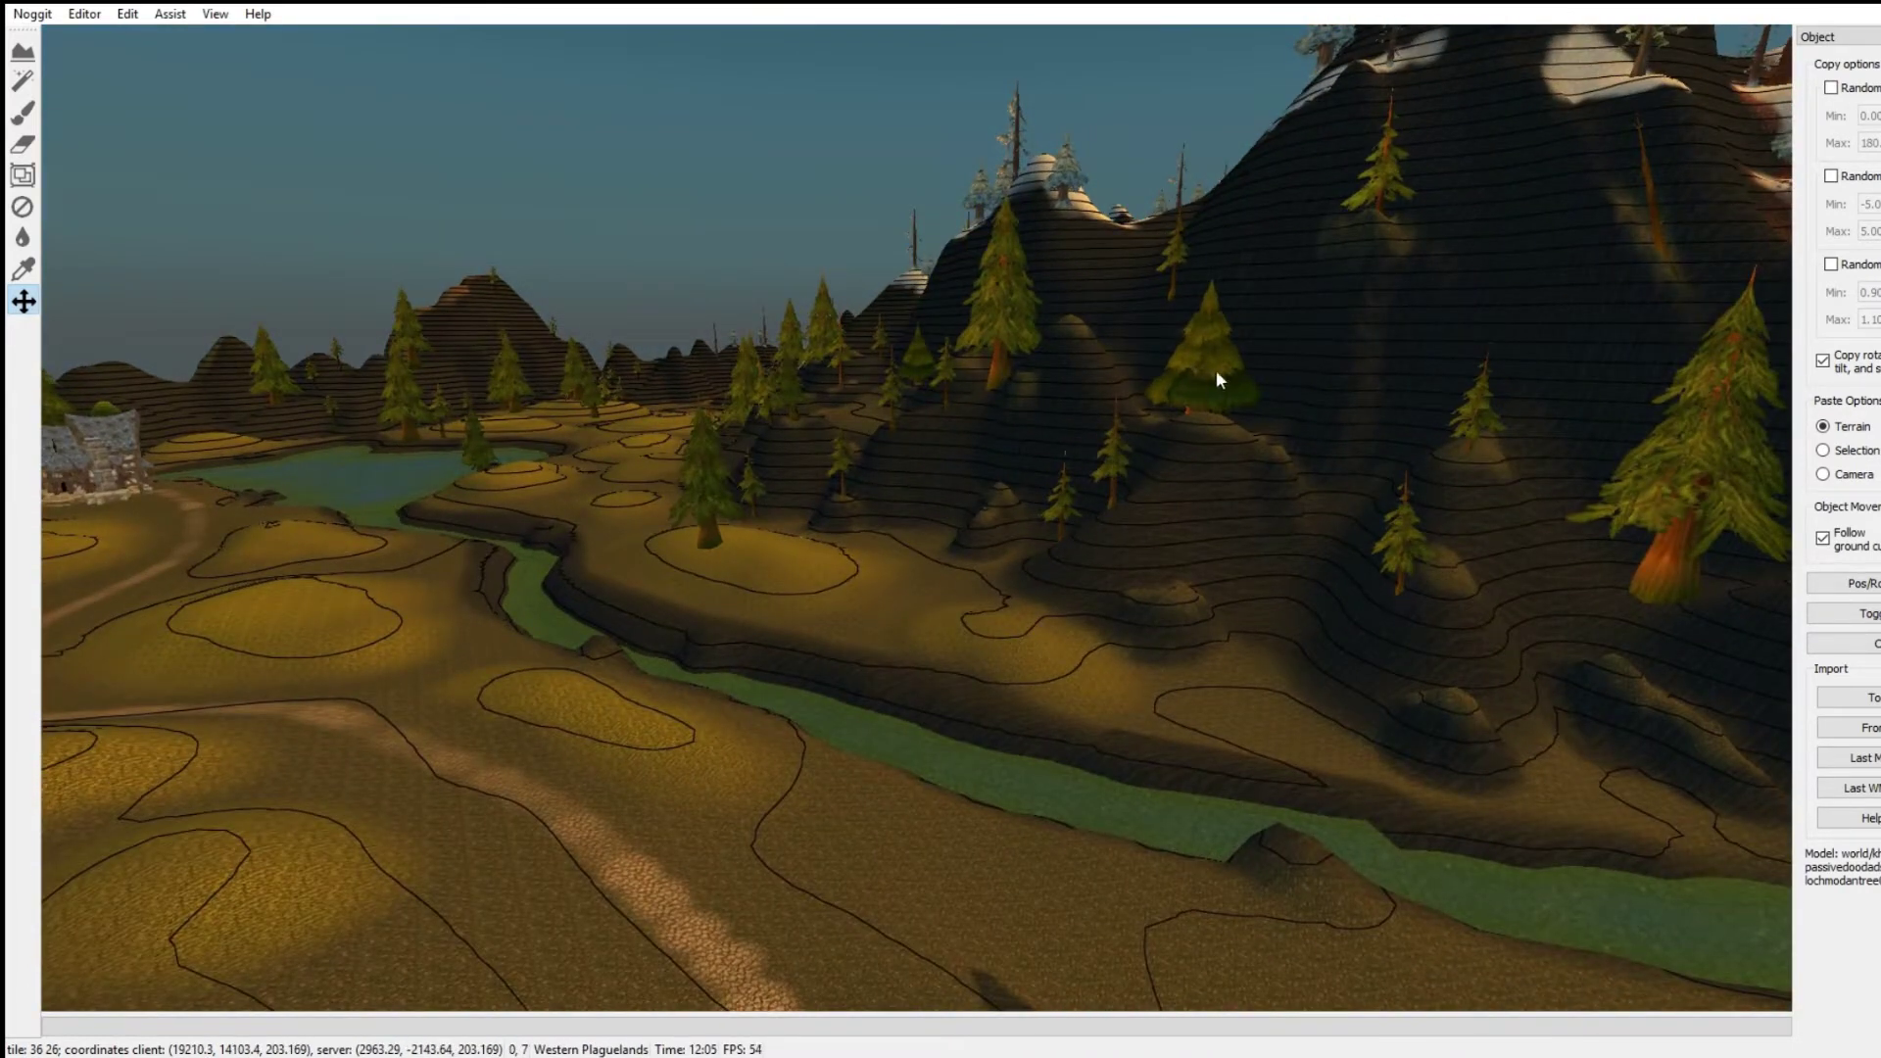
# Step: Copy the bare lochmodantree05 tree from the cliff and place it beside the small mound at the slope's foot
pyautogui.press('s')
pyautogui.moveTo(878, 652); pyautogui.dragTo(1032, 156, button='right')
pyautogui.press('w')
pyautogui.click(1014, 141)
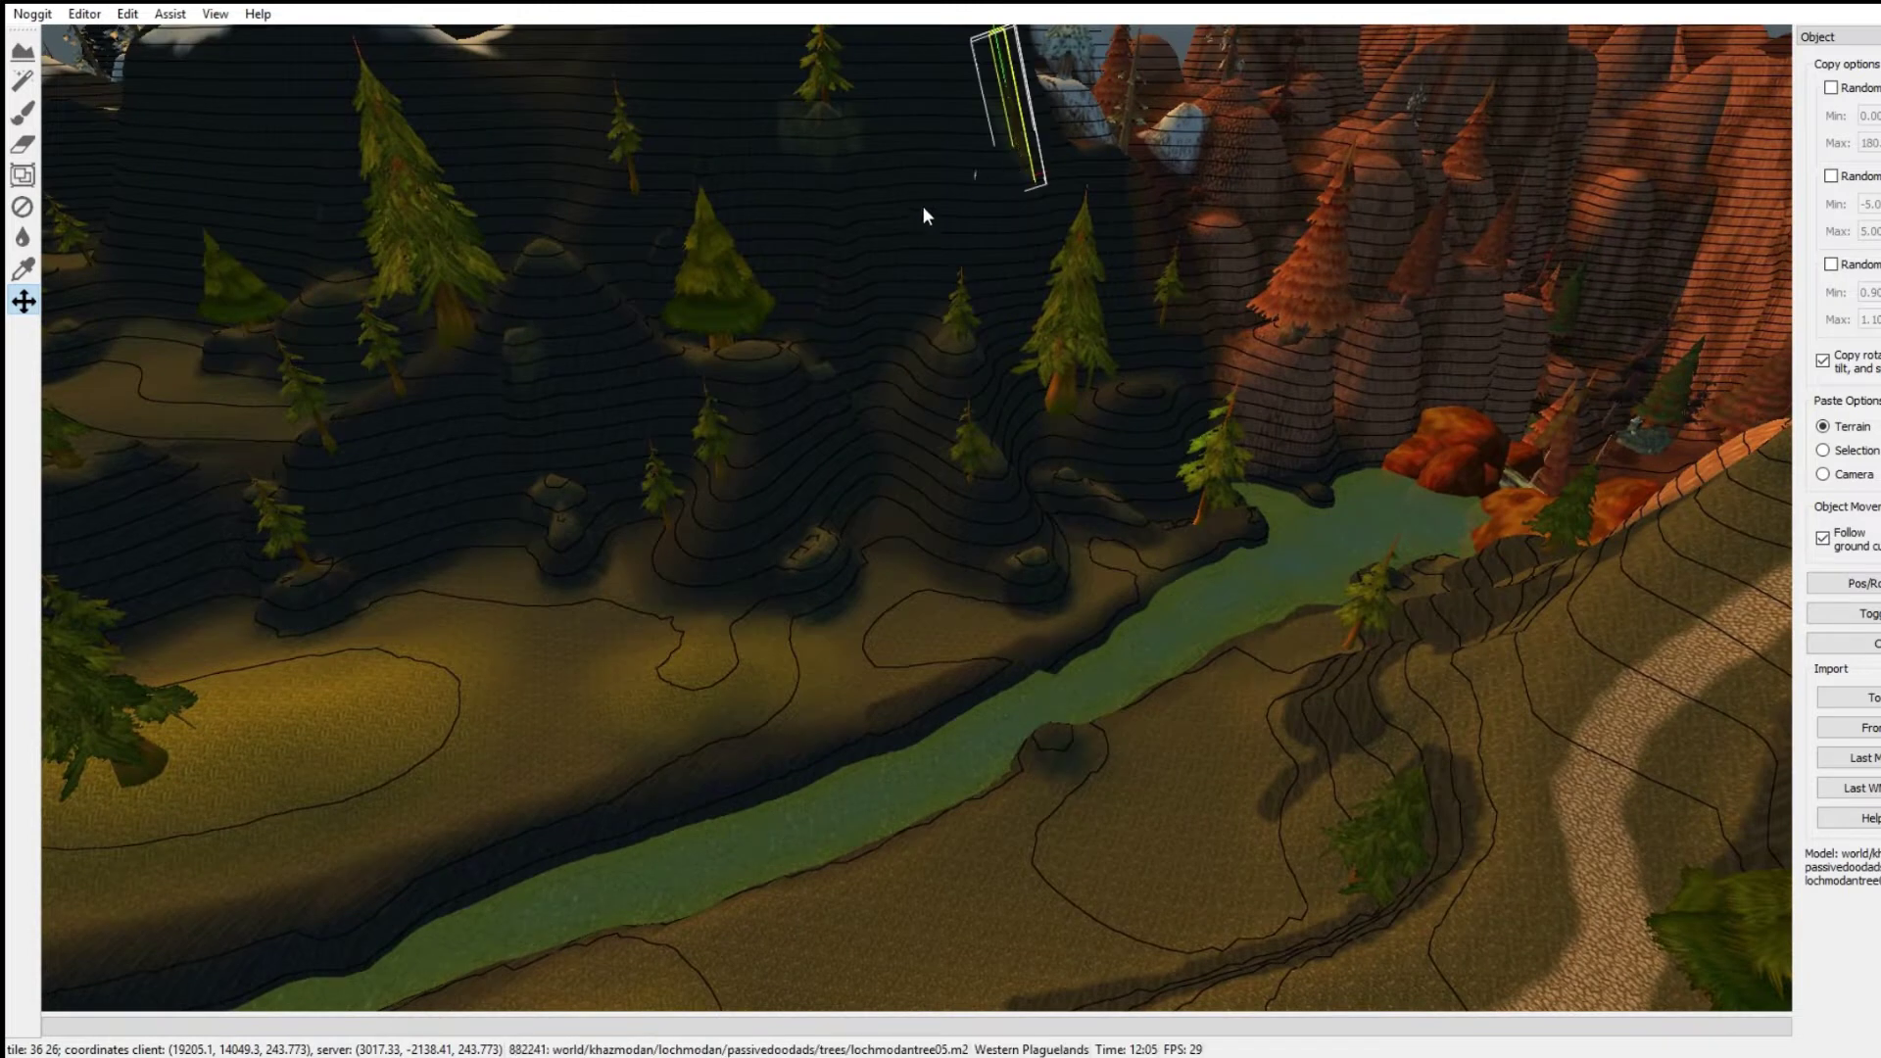
pyautogui.moveTo(695, 428); pyautogui.dragTo(840, 474, button='right')
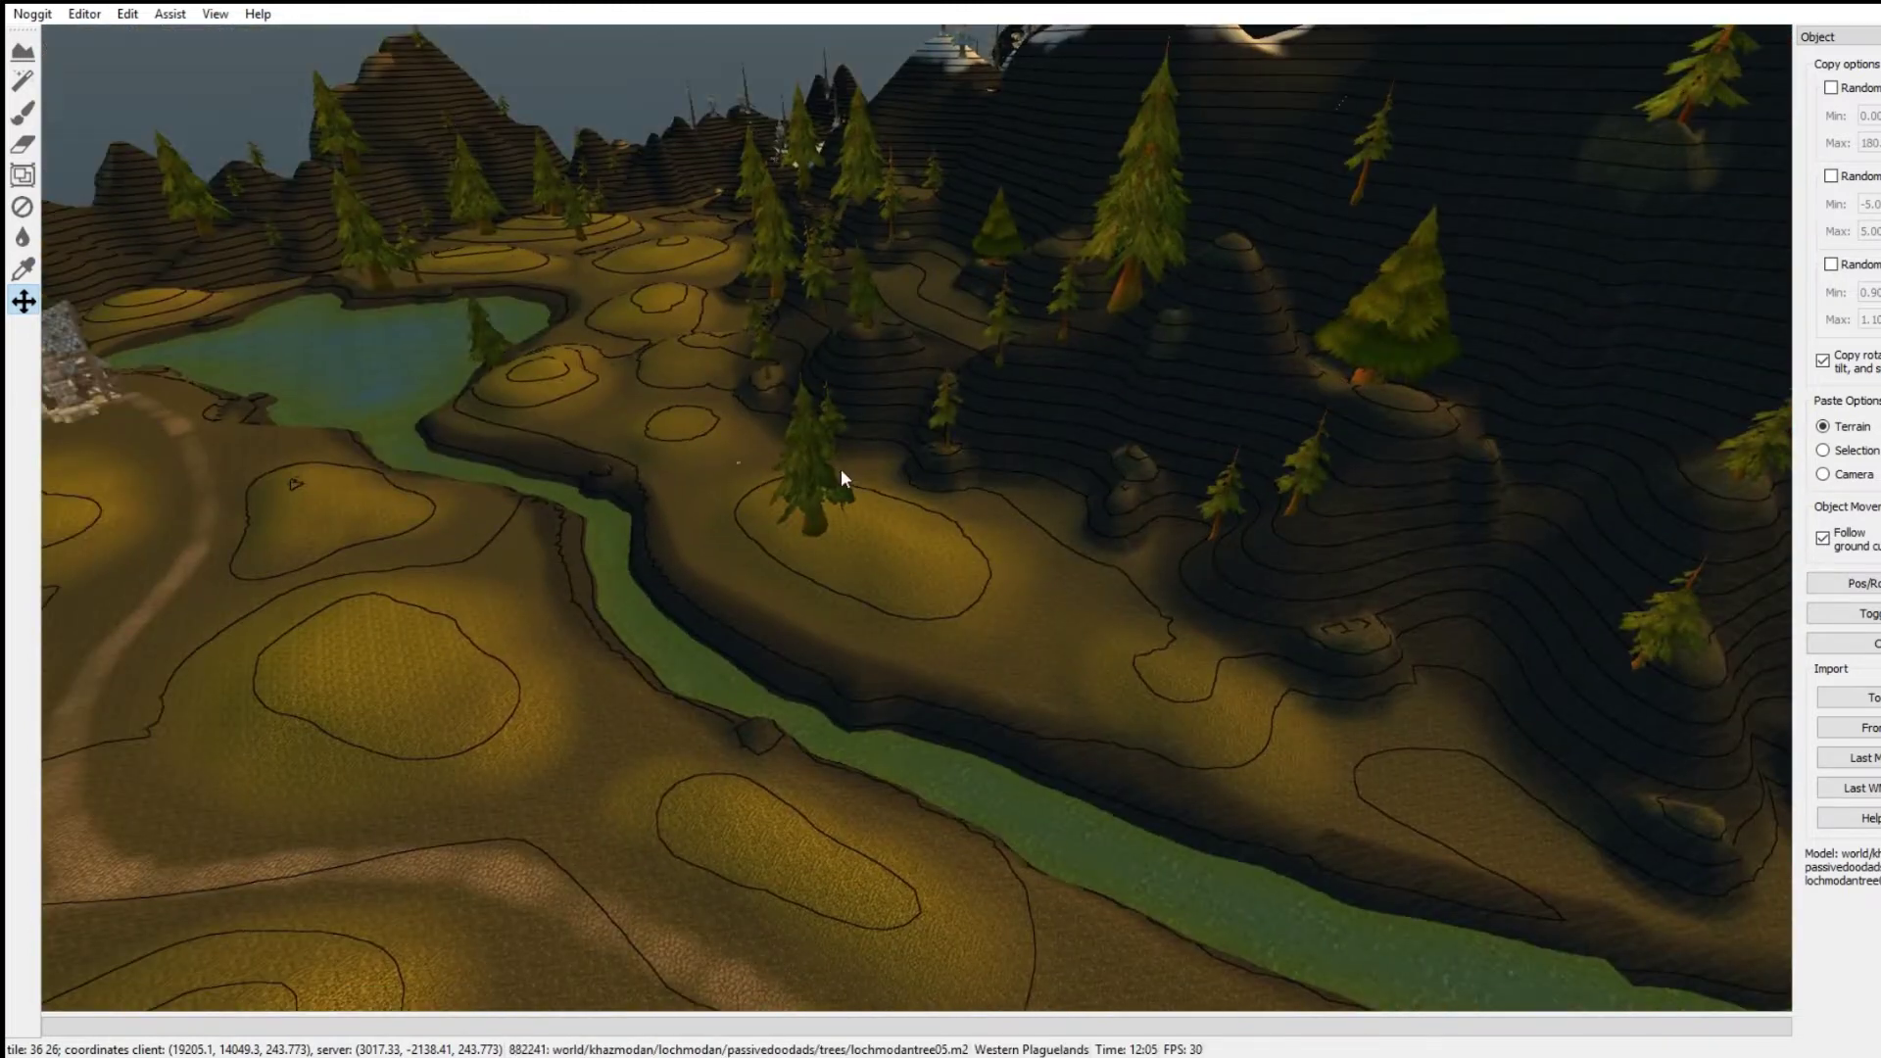
pyautogui.click(1085, 482)
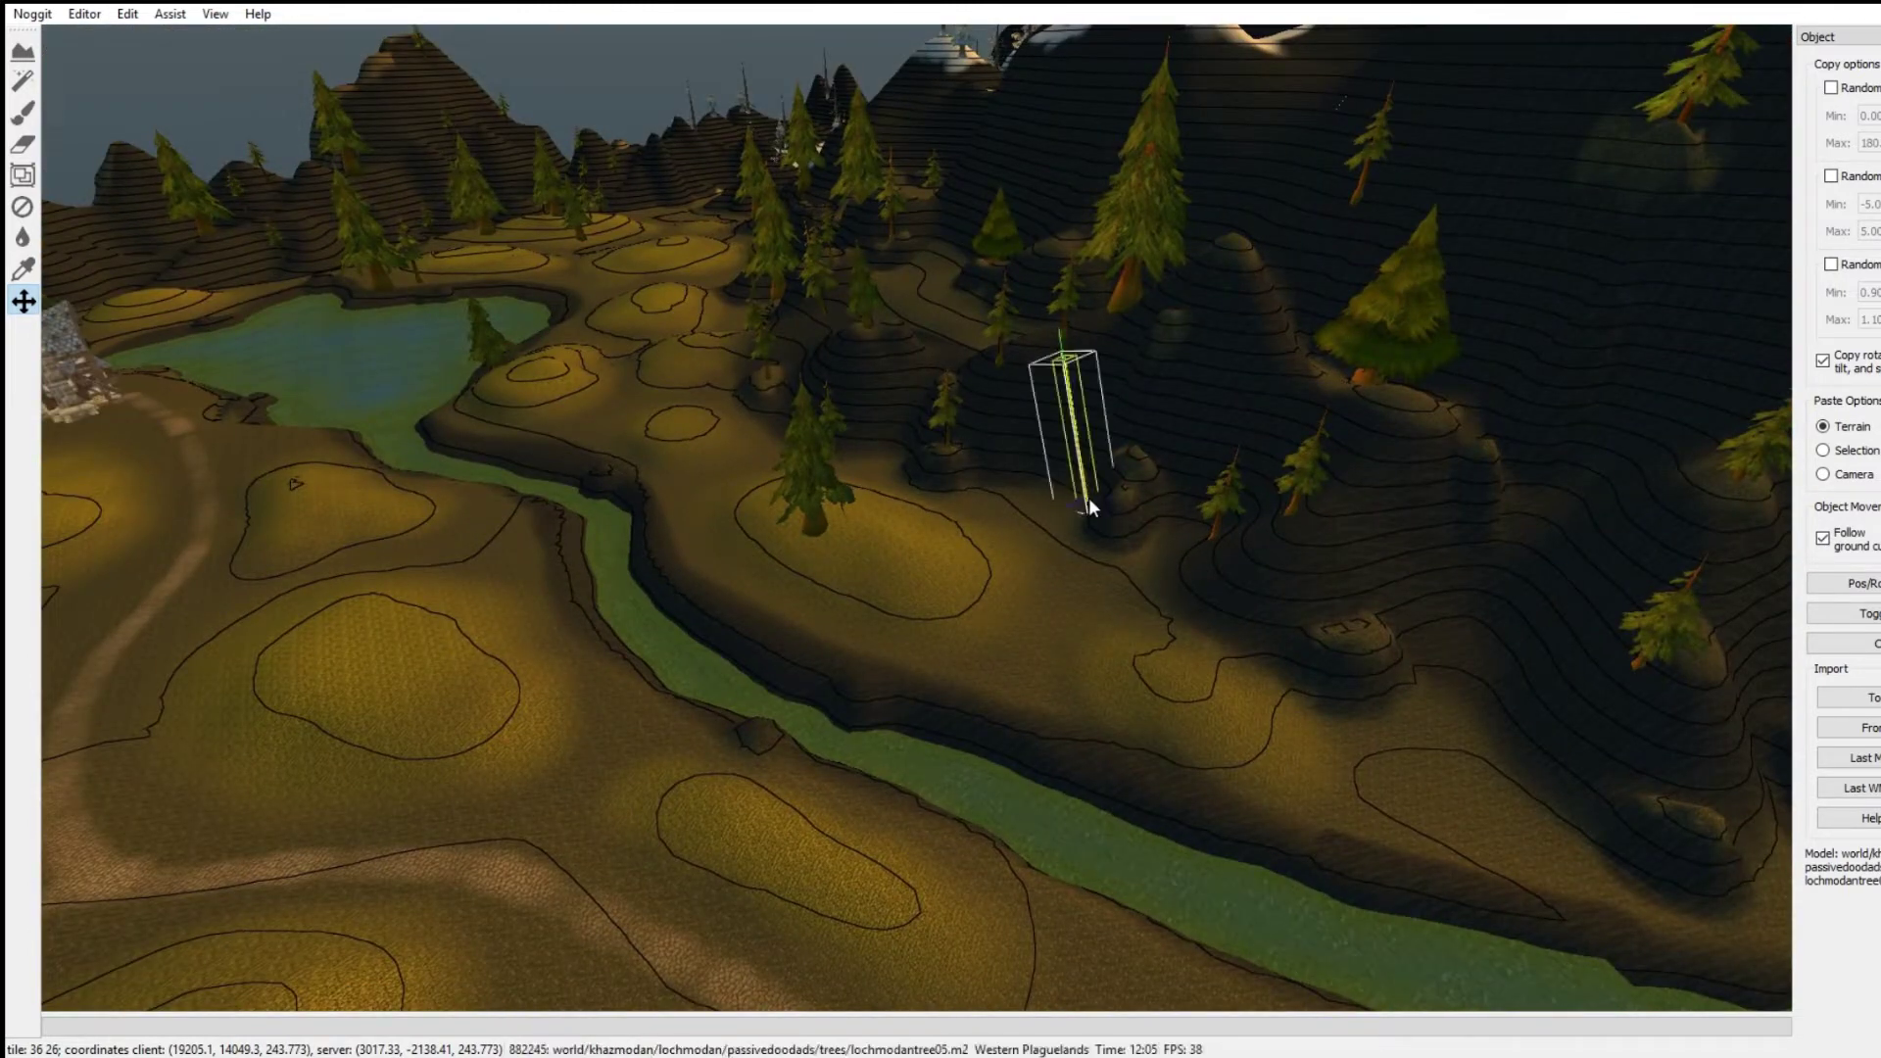
# Step: Tilt and rotate the placed bare tree to vary its orientation, then deselect it
pyautogui.moveTo(984, 378)
pyautogui.keyDown('alt'); pyautogui.mouseDown(button='right')
pyautogui.moveTo(1119, 419)
pyautogui.moveTo(1090, 385)
pyautogui.moveTo(1142, 425)
pyautogui.moveTo(1121, 407)
pyautogui.moveTo(1152, 404)
pyautogui.moveTo(1286, 533)
pyautogui.moveTo(1252, 742)
pyautogui.moveTo(925, 649)
pyautogui.moveTo(973, 402)
pyautogui.mouseUp(button='right'); pyautogui.keyUp('alt')
pyautogui.press('w')
pyautogui.press('s')
pyautogui.keyDown('ctrl'); pyautogui.moveTo(1085, 343); pyautogui.dragTo(1062, 376, button='right'); pyautogui.keyUp('ctrl')
pyautogui.click(876, 615)
pyautogui.moveTo(843, 490); pyautogui.dragTo(915, 547, button='right')
pyautogui.press('s')
pyautogui.press('a')
pyautogui.press('a')
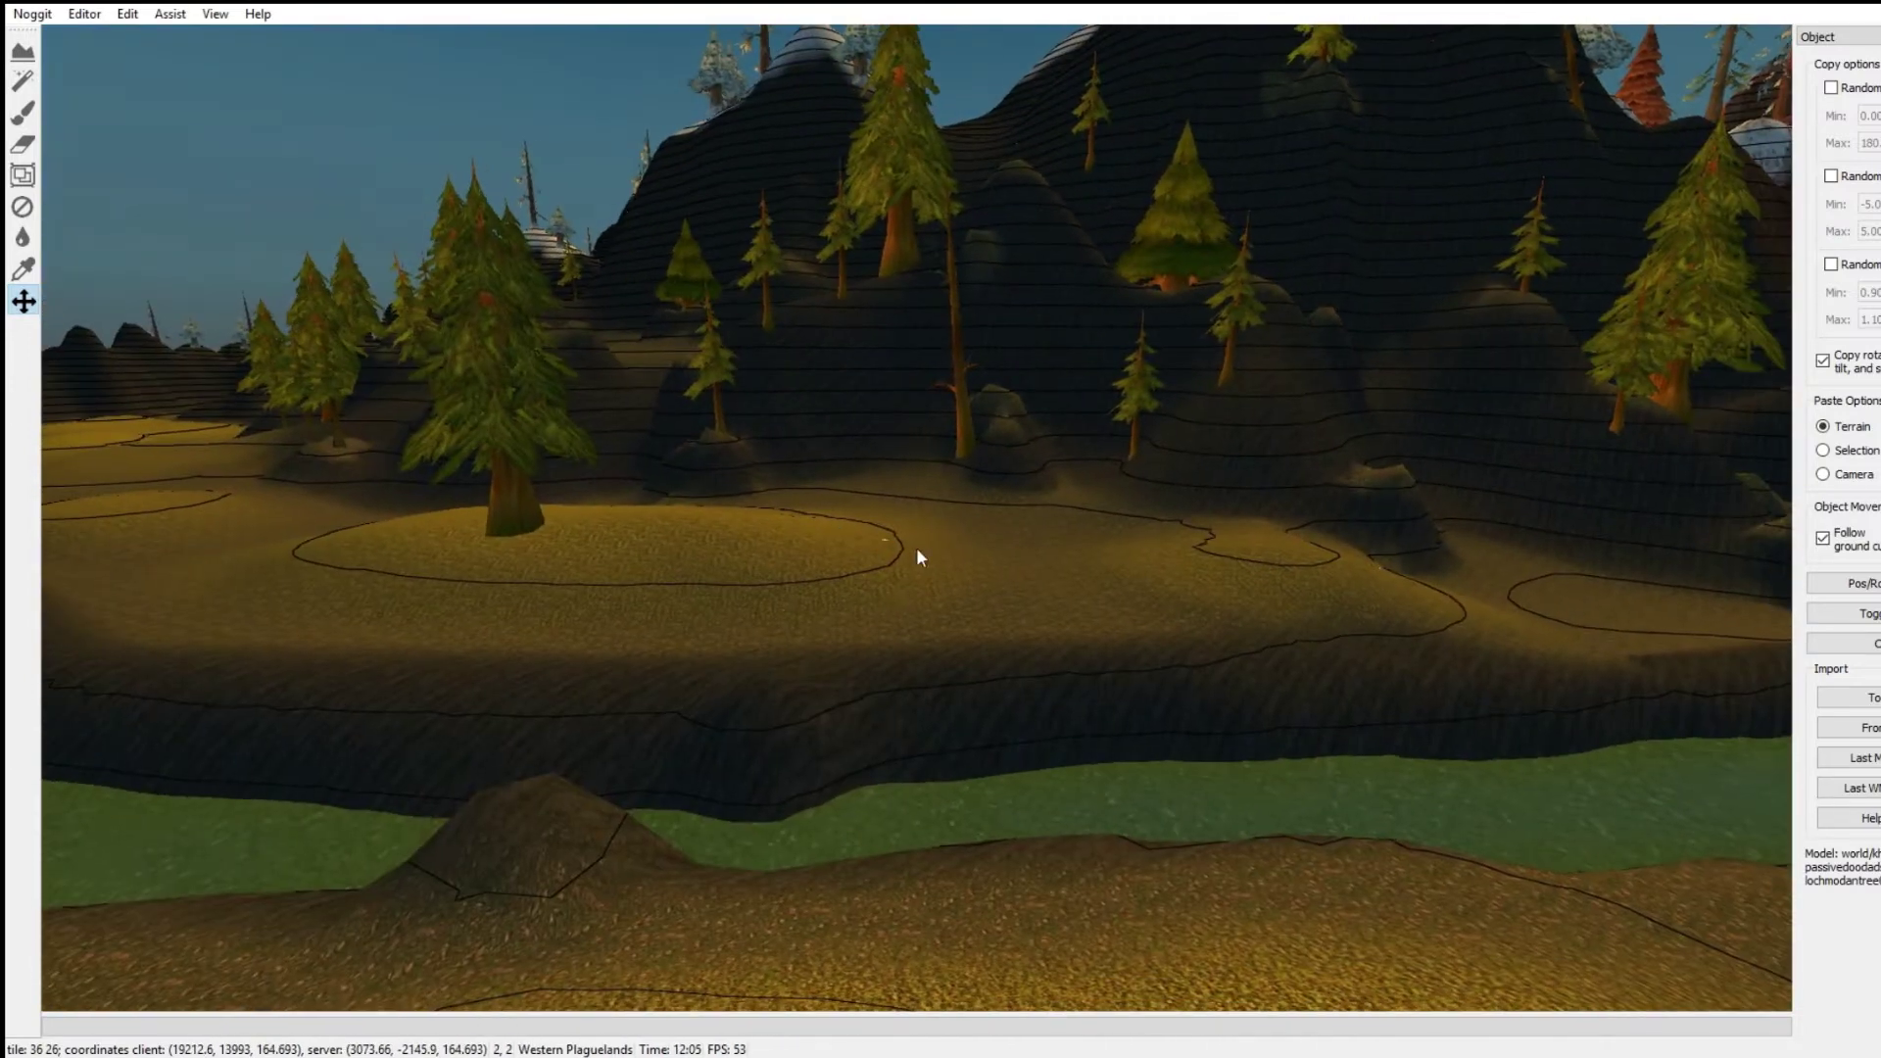
pyautogui.moveTo(964, 481); pyautogui.dragTo(1089, 495, button='right')
pyautogui.press('a')
pyautogui.press('w')
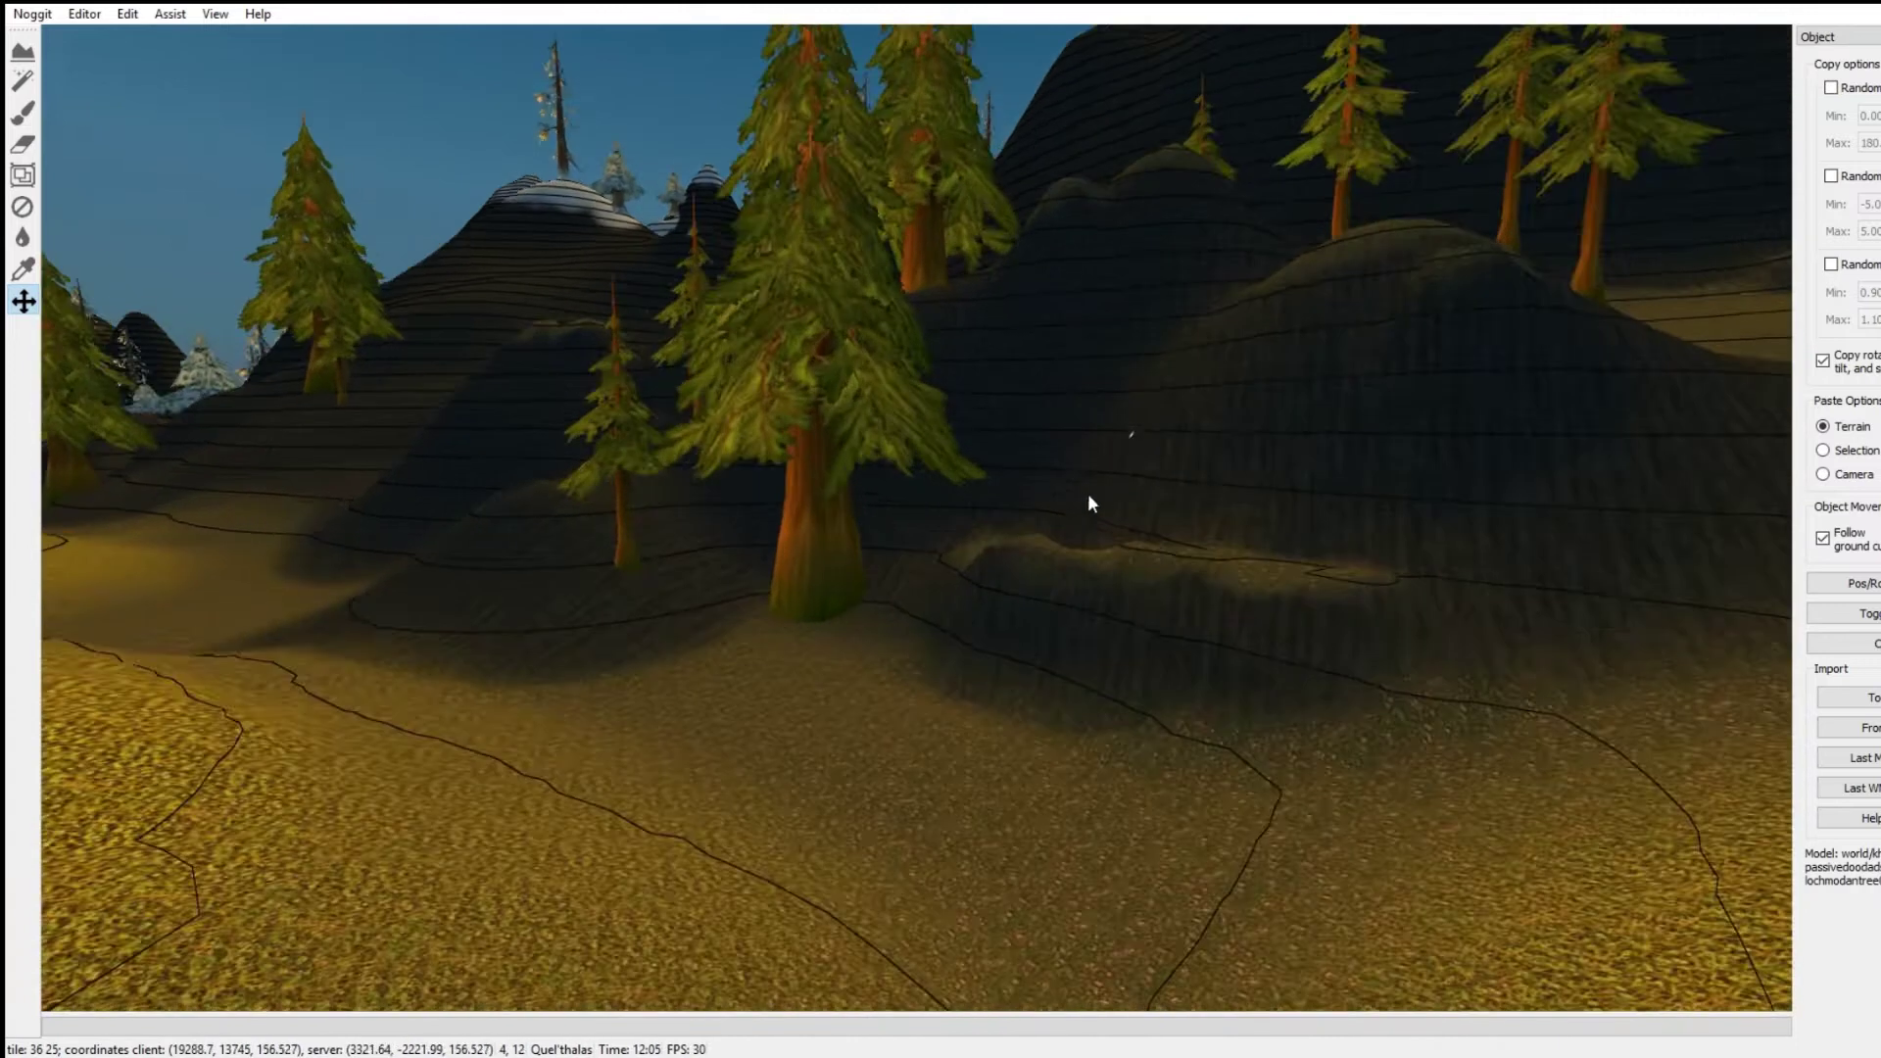
# Step: Paste another bare lochmodantree05 tree by the small mound at the slope's foot, then adjust its scale and orientation
pyautogui.hotkey('ctrl', 'v')
pyautogui.click(1068, 484)
pyautogui.keyDown('alt'); pyautogui.moveTo(1068, 484); pyautogui.dragTo(1143, 566, button='middle'); pyautogui.keyUp('alt')
pyautogui.keyDown('alt'); pyautogui.moveTo(1144, 566); pyautogui.dragTo(1313, 611, button='right'); pyautogui.keyUp('alt')
pyautogui.moveTo(1313, 609); pyautogui.dragTo(1107, 507, button='middle')
pyautogui.keyDown('shift'); pyautogui.moveTo(1107, 515); pyautogui.dragTo(1109, 540, button='middle'); pyautogui.keyUp('shift')
# Step: Reposition the pasted bare tree on top of the small mound beside the large pine and deselect it
pyautogui.moveTo(1369, 525); pyautogui.dragTo(1356, 998, button='right')
pyautogui.press('w')
pyautogui.press('s')
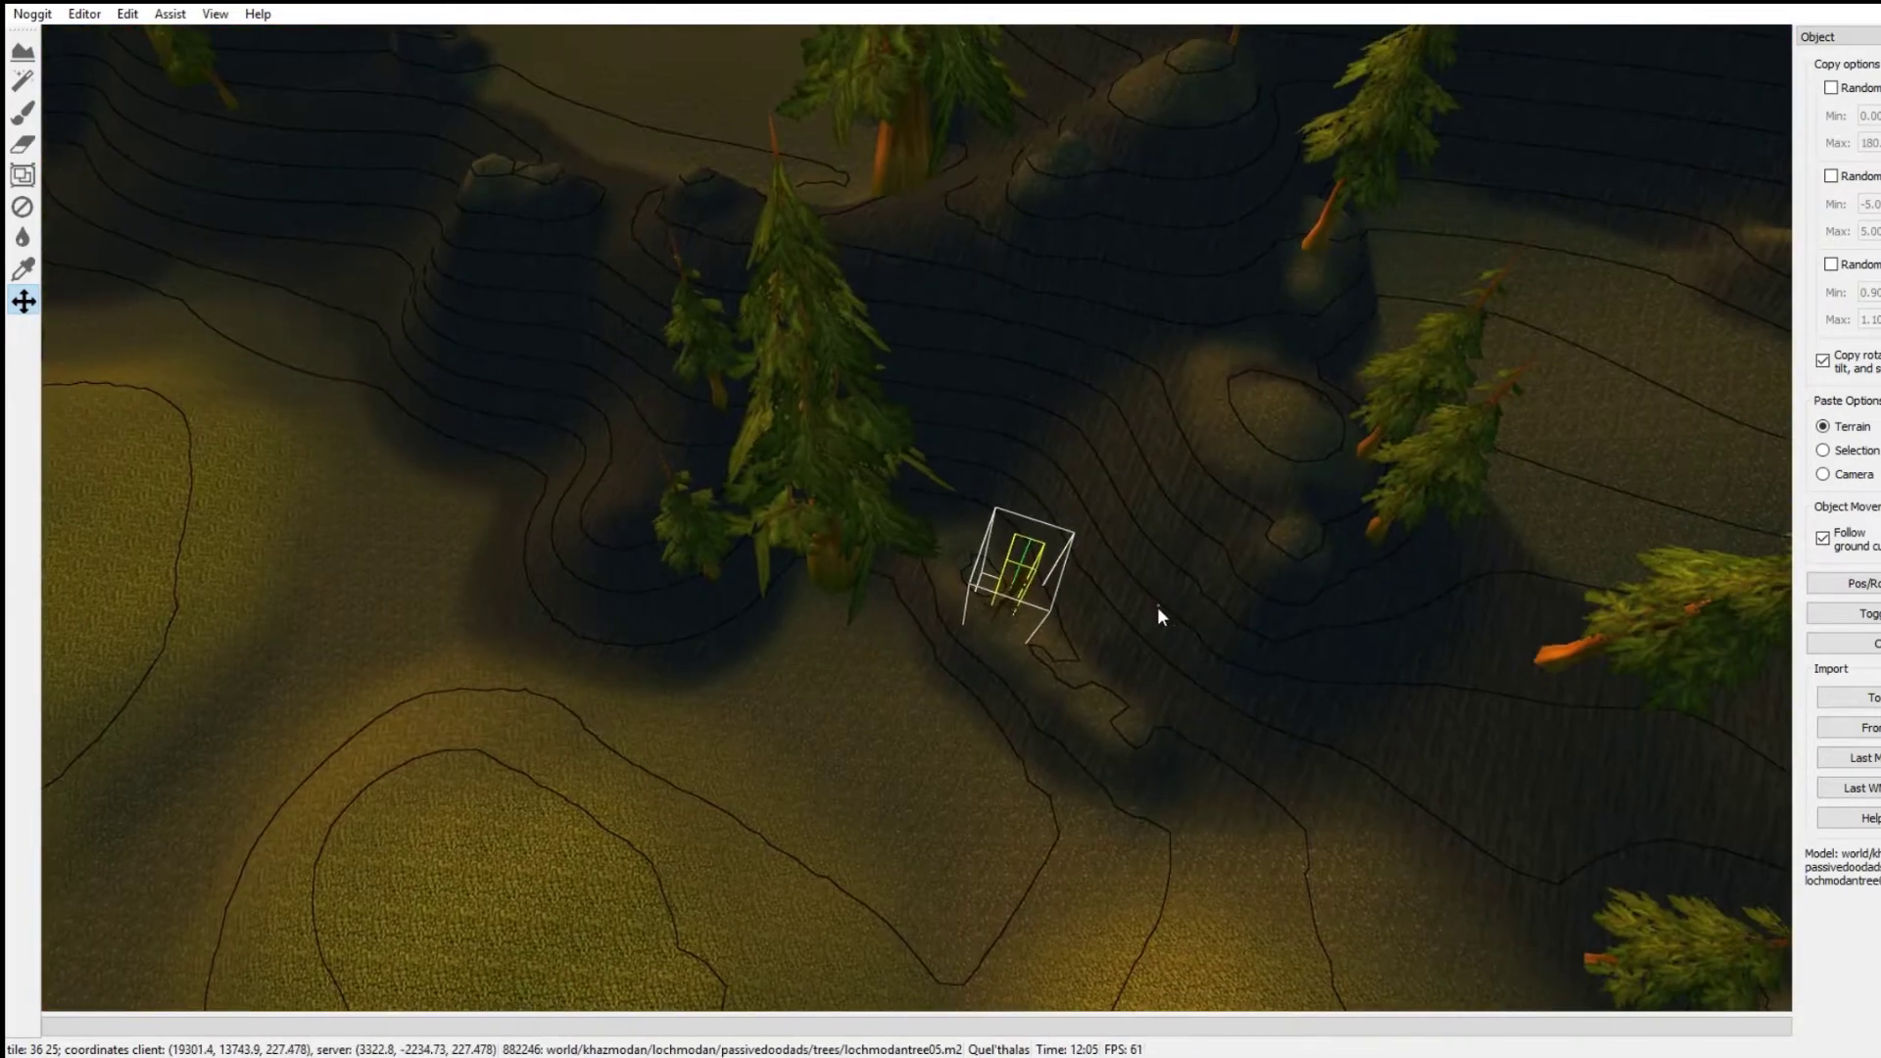
pyautogui.press('w')
pyautogui.moveTo(1094, 692); pyautogui.dragTo(1068, 644, button='middle')
pyautogui.click(1068, 644)
# Step: Copy the small lochmodantree06 pine beside the large pine and paste it on the mound with the bare tree
pyautogui.press('s')
pyautogui.press('d')
pyautogui.press('s')
pyautogui.moveTo(870, 580); pyautogui.dragTo(962, 529, button='right')
pyautogui.press('w')
pyautogui.press('s')
pyautogui.press('w')
pyautogui.click(859, 565)
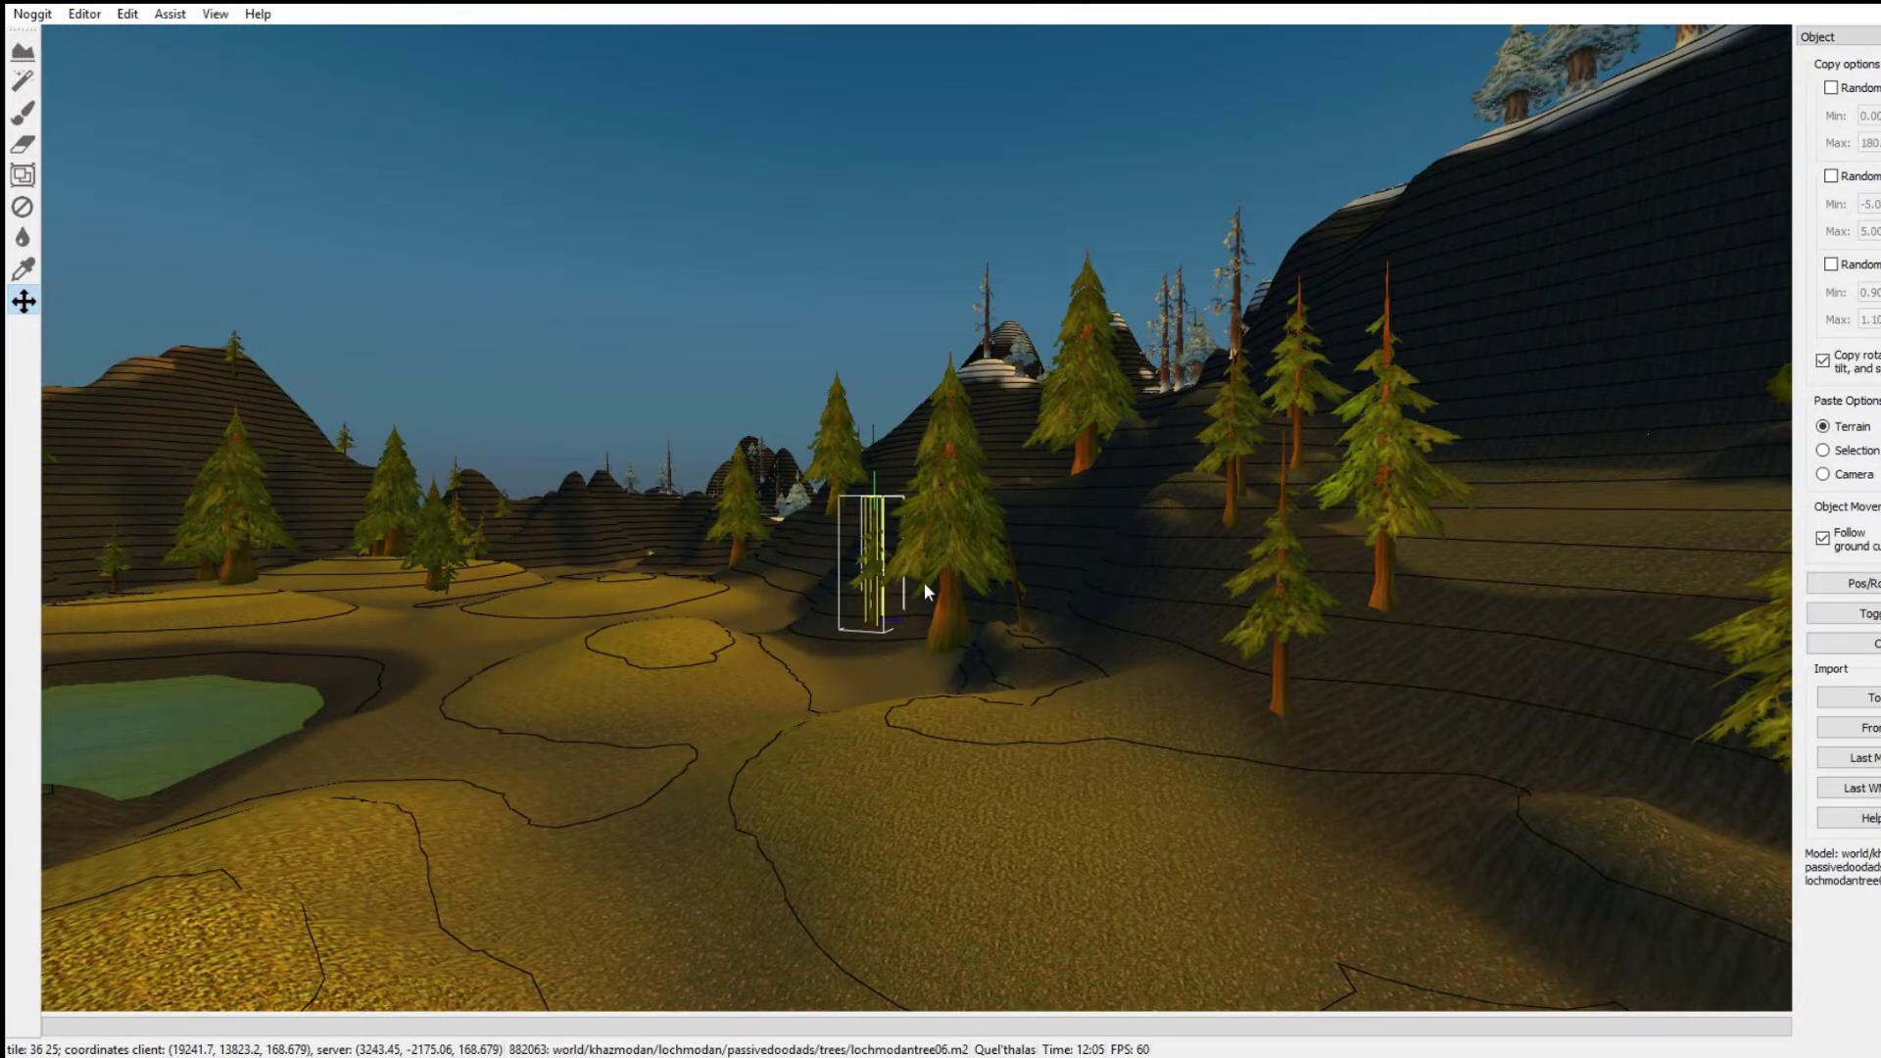
pyautogui.click(1033, 634)
pyautogui.hotkey('ctrl', 'v')
pyautogui.click(1052, 563)
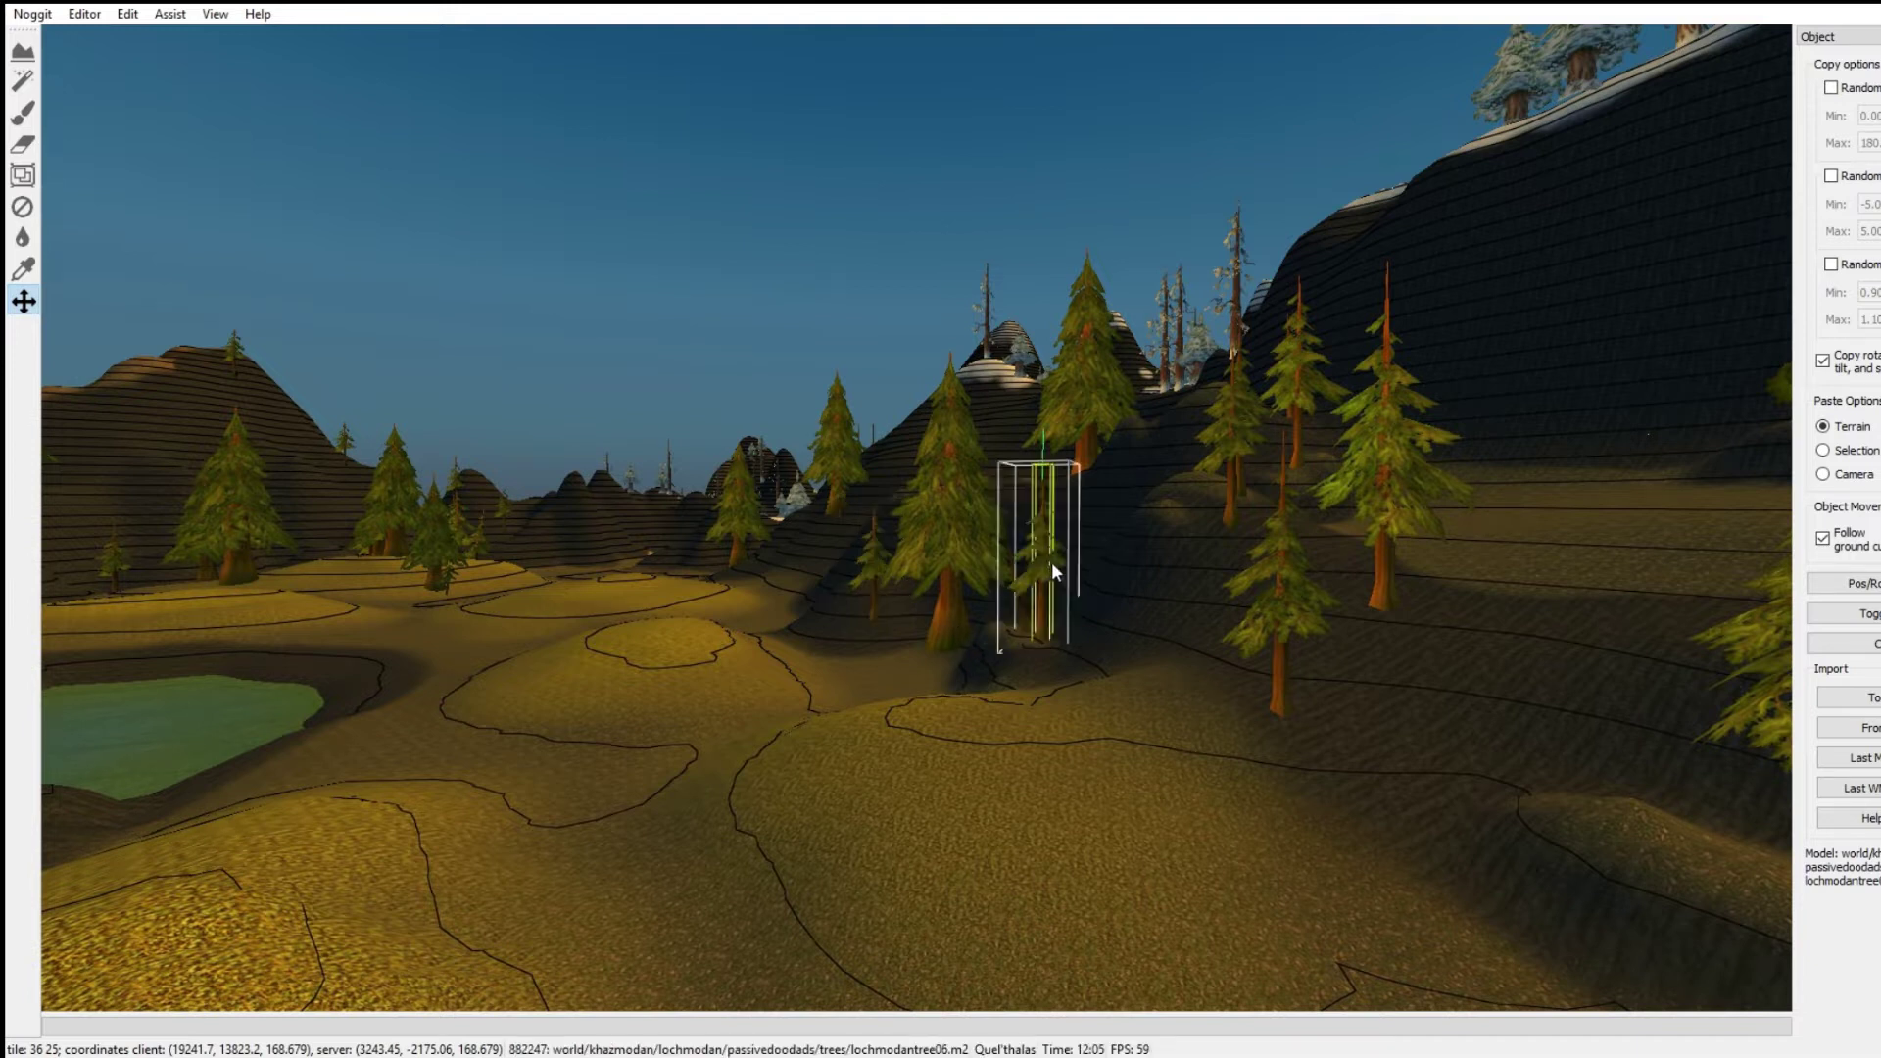
# Step: Reposition the copied small pine so it stands next to the bare tree on the mound, then deselect it
pyautogui.moveTo(1047, 540); pyautogui.dragTo(1023, 703, button='middle')
pyautogui.click(1045, 476)
pyautogui.click(1045, 492)
pyautogui.click(1023, 702)
pyautogui.moveTo(1080, 814); pyautogui.dragTo(1087, 338, button='right')
pyautogui.press('w')
pyautogui.press('q')
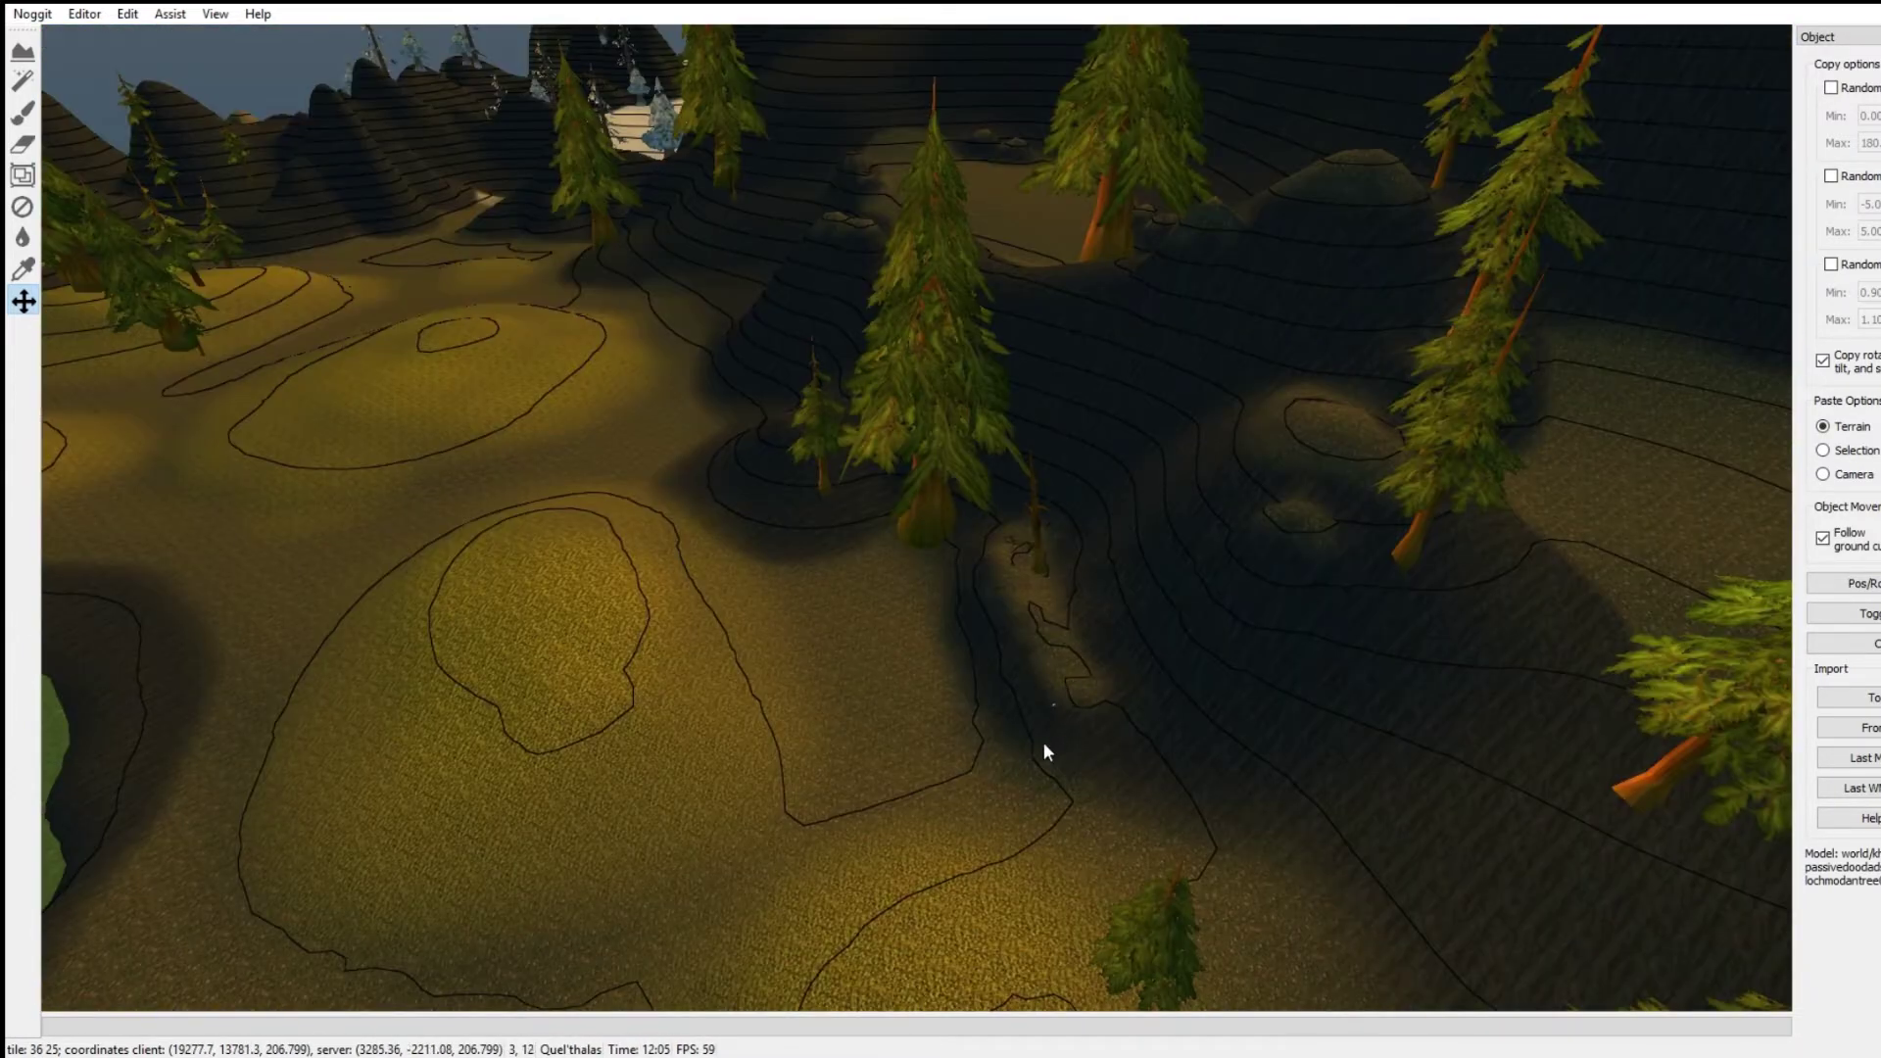
pyautogui.click(1195, 970)
pyautogui.moveTo(1174, 915); pyautogui.dragTo(1067, 492, button='middle')
pyautogui.click(1058, 695)
# Step: Select the original small lochmodantree06 pine on the other side of the large pine, then deselect it
pyautogui.press('s')
pyautogui.moveTo(1058, 695); pyautogui.dragTo(832, 792, button='right')
pyautogui.press('w')
pyautogui.press('w')
pyautogui.press('s')
pyautogui.moveTo(1196, 676); pyautogui.dragTo(994, 601, button='right')
pyautogui.click(981, 559)
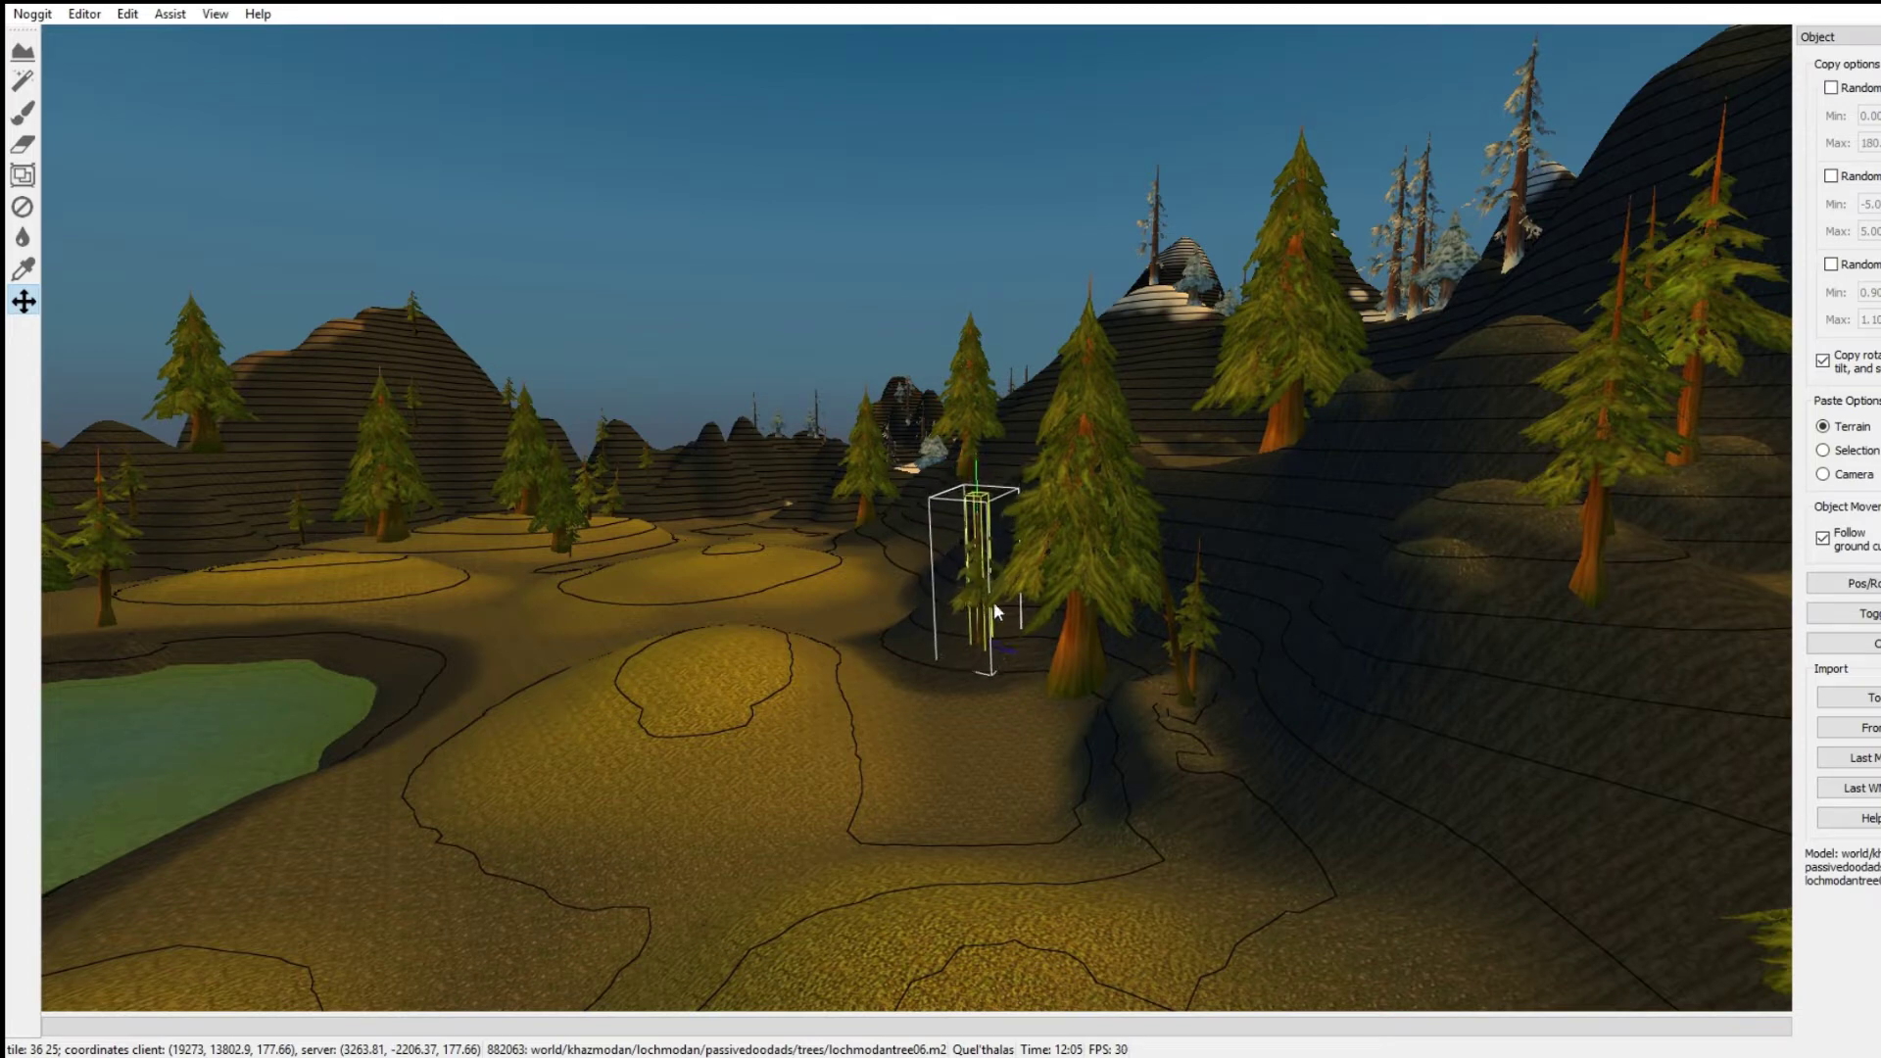
pyautogui.click(1031, 767)
# Step: Select the tall bare tree beside the small rock mound near the river and rotate it
pyautogui.press('s')
pyautogui.moveTo(1013, 762); pyautogui.dragTo(1198, 572, button='right')
pyautogui.press('w')
pyautogui.press('d')
pyautogui.moveTo(1390, 699); pyautogui.dragTo(1254, 702, button='right')
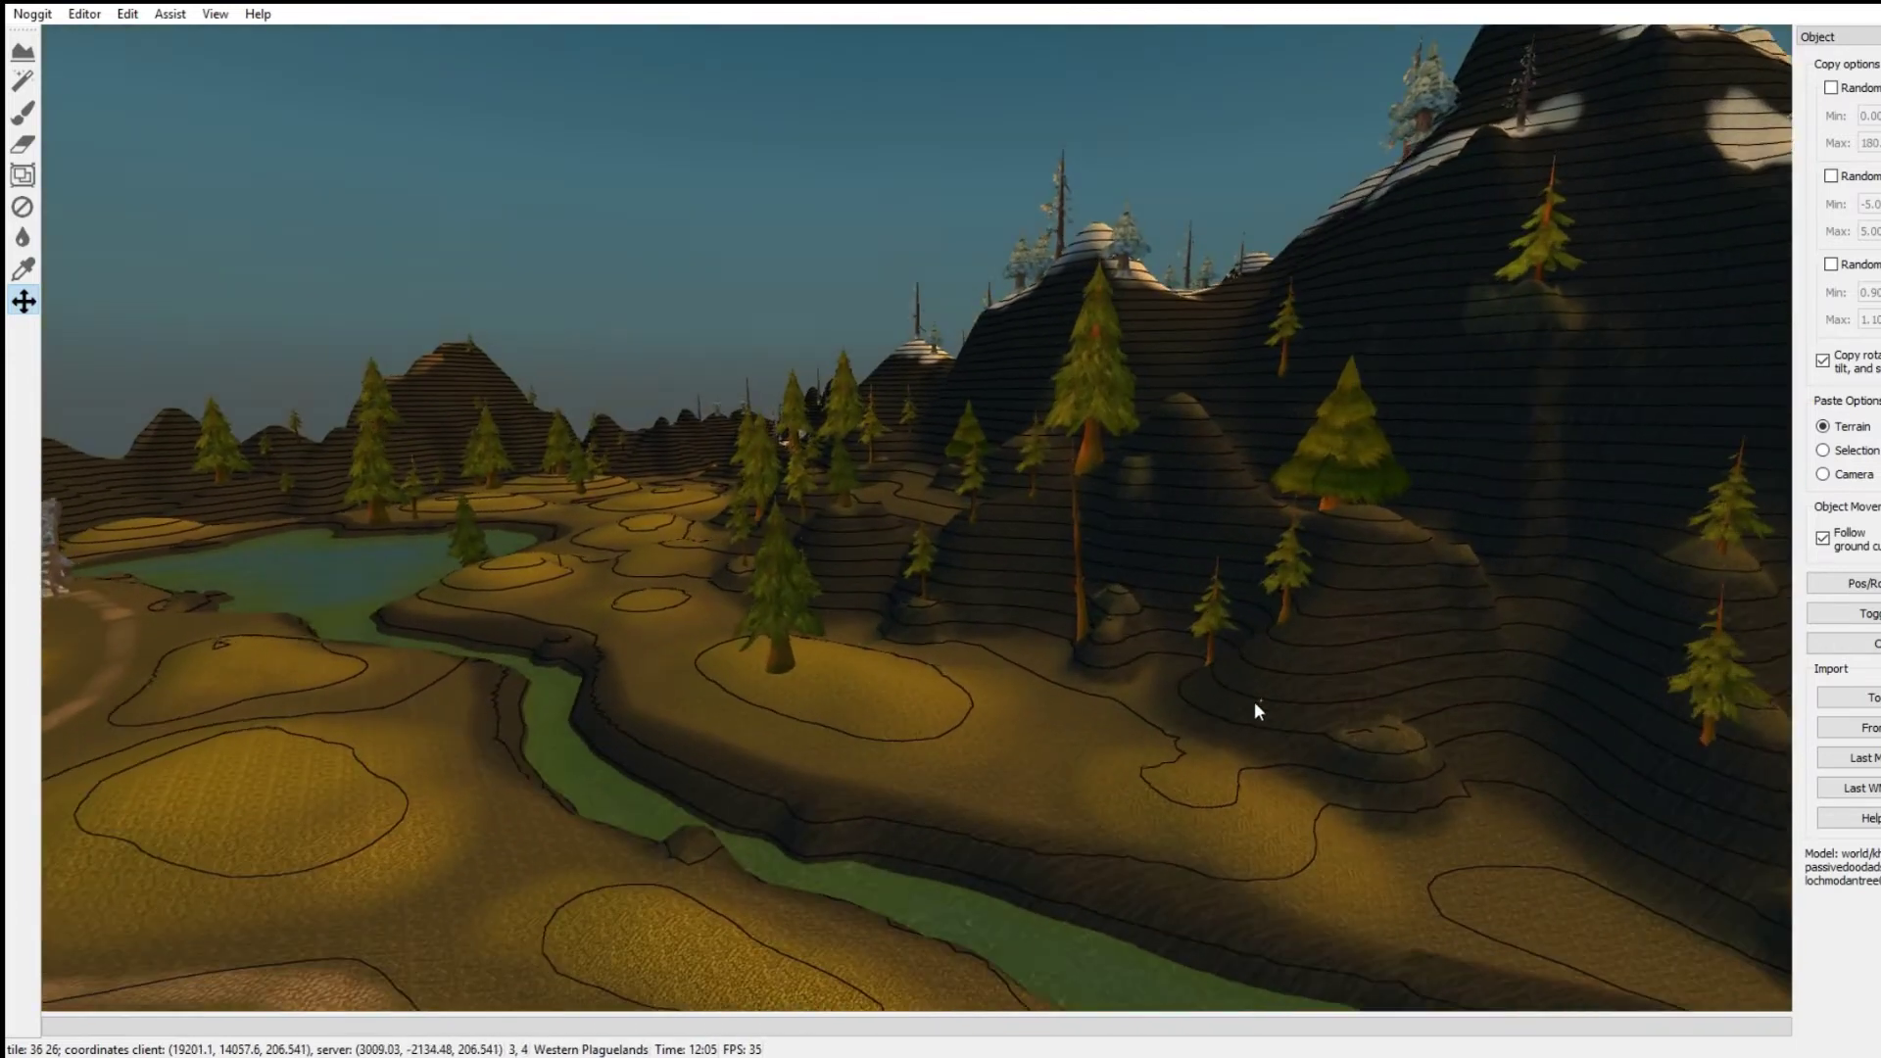
pyautogui.press('d')
pyautogui.press('s')
pyautogui.press('w')
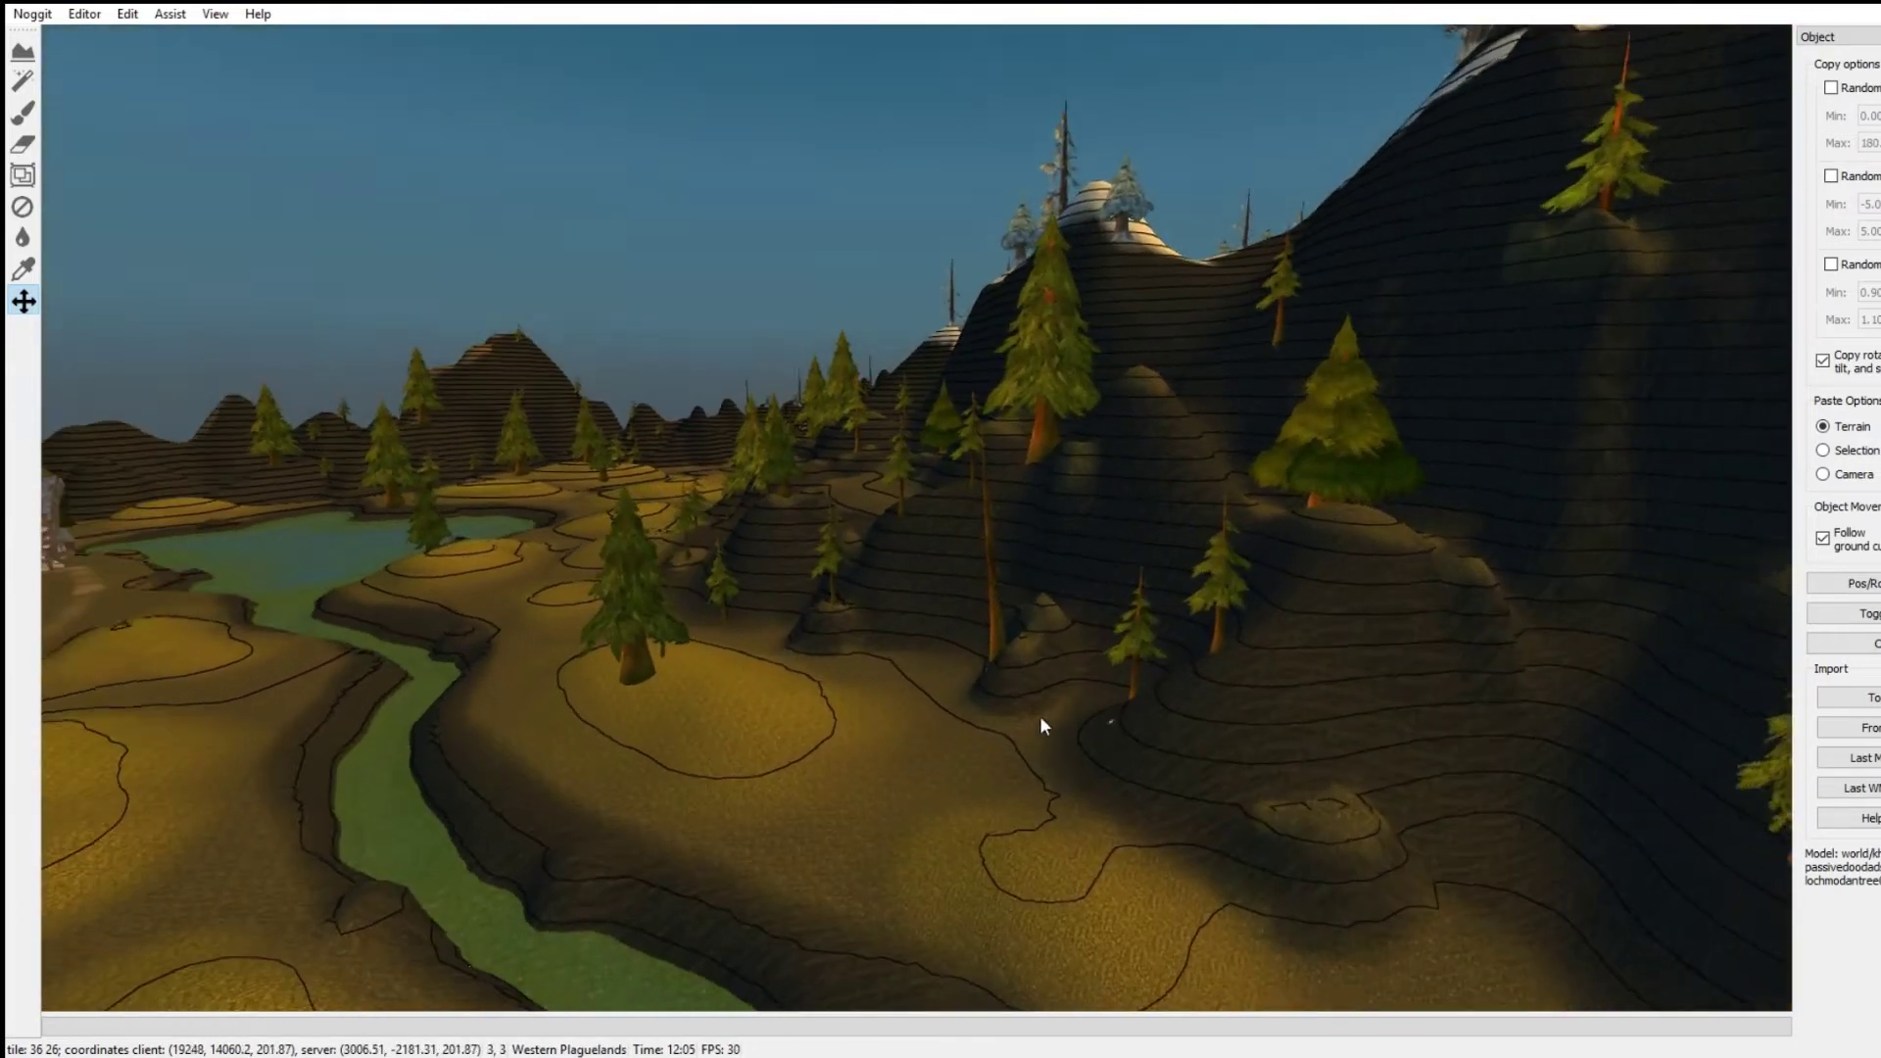
pyautogui.moveTo(1039, 715); pyautogui.dragTo(970, 711, button='right')
pyautogui.click(892, 614)
pyautogui.keyDown('alt'); pyautogui.moveTo(965, 637); pyautogui.dragTo(1125, 655, button='right'); pyautogui.keyUp('alt')
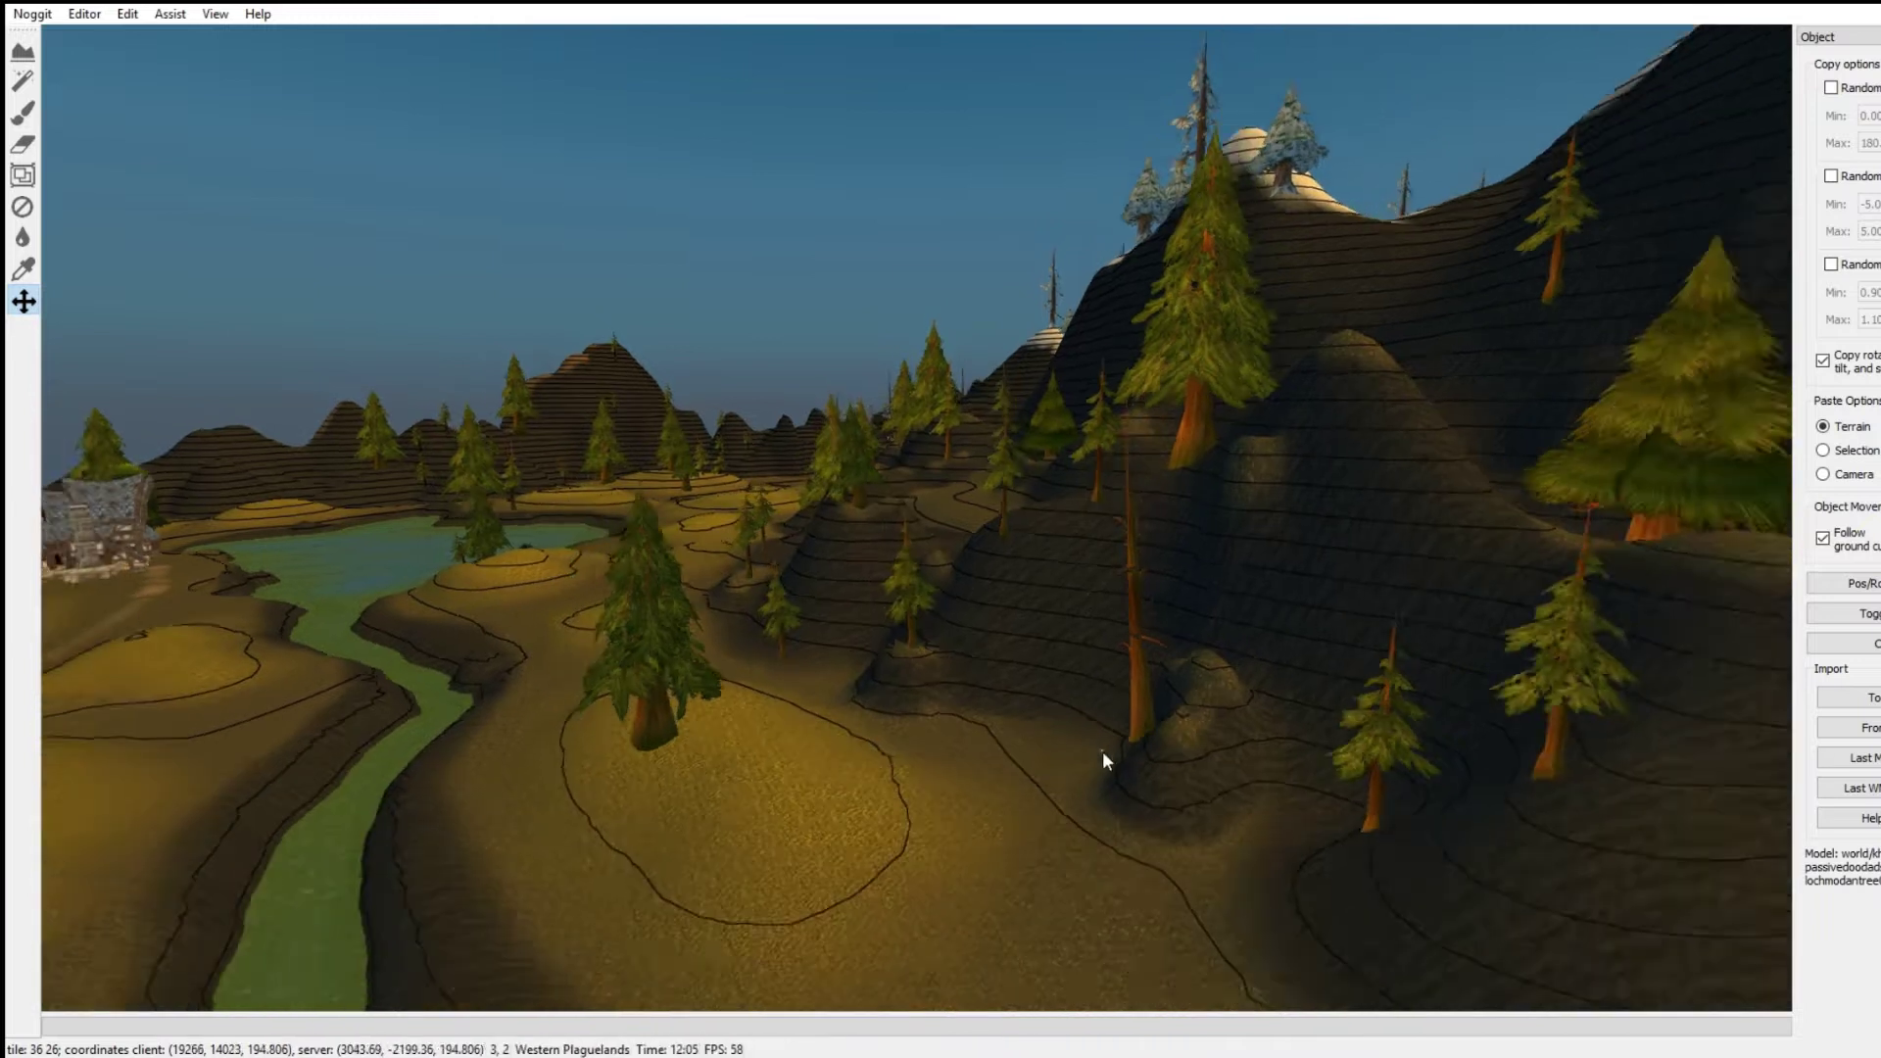
# Step: Rotate and reposition trees on the slopes above the river, then deselect them
pyautogui.press('s')
pyautogui.moveTo(973, 625); pyautogui.dragTo(1127, 578, button='right')
pyautogui.press('w')
pyautogui.click(1074, 404)
pyautogui.keyDown('alt'); pyautogui.moveTo(1100, 448); pyautogui.dragTo(1119, 566, button='right'); pyautogui.keyUp('alt')
pyautogui.click(950, 547)
pyautogui.click(952, 524)
pyautogui.moveTo(967, 491); pyautogui.dragTo(970, 476, button='middle')
pyautogui.click(1031, 745)
# Step: Select the small pine on the hillside beyond the bare tree, adjust it, and deselect it
pyautogui.press('s')
pyautogui.moveTo(1031, 745); pyautogui.dragTo(1061, 651, button='right')
pyautogui.press('w')
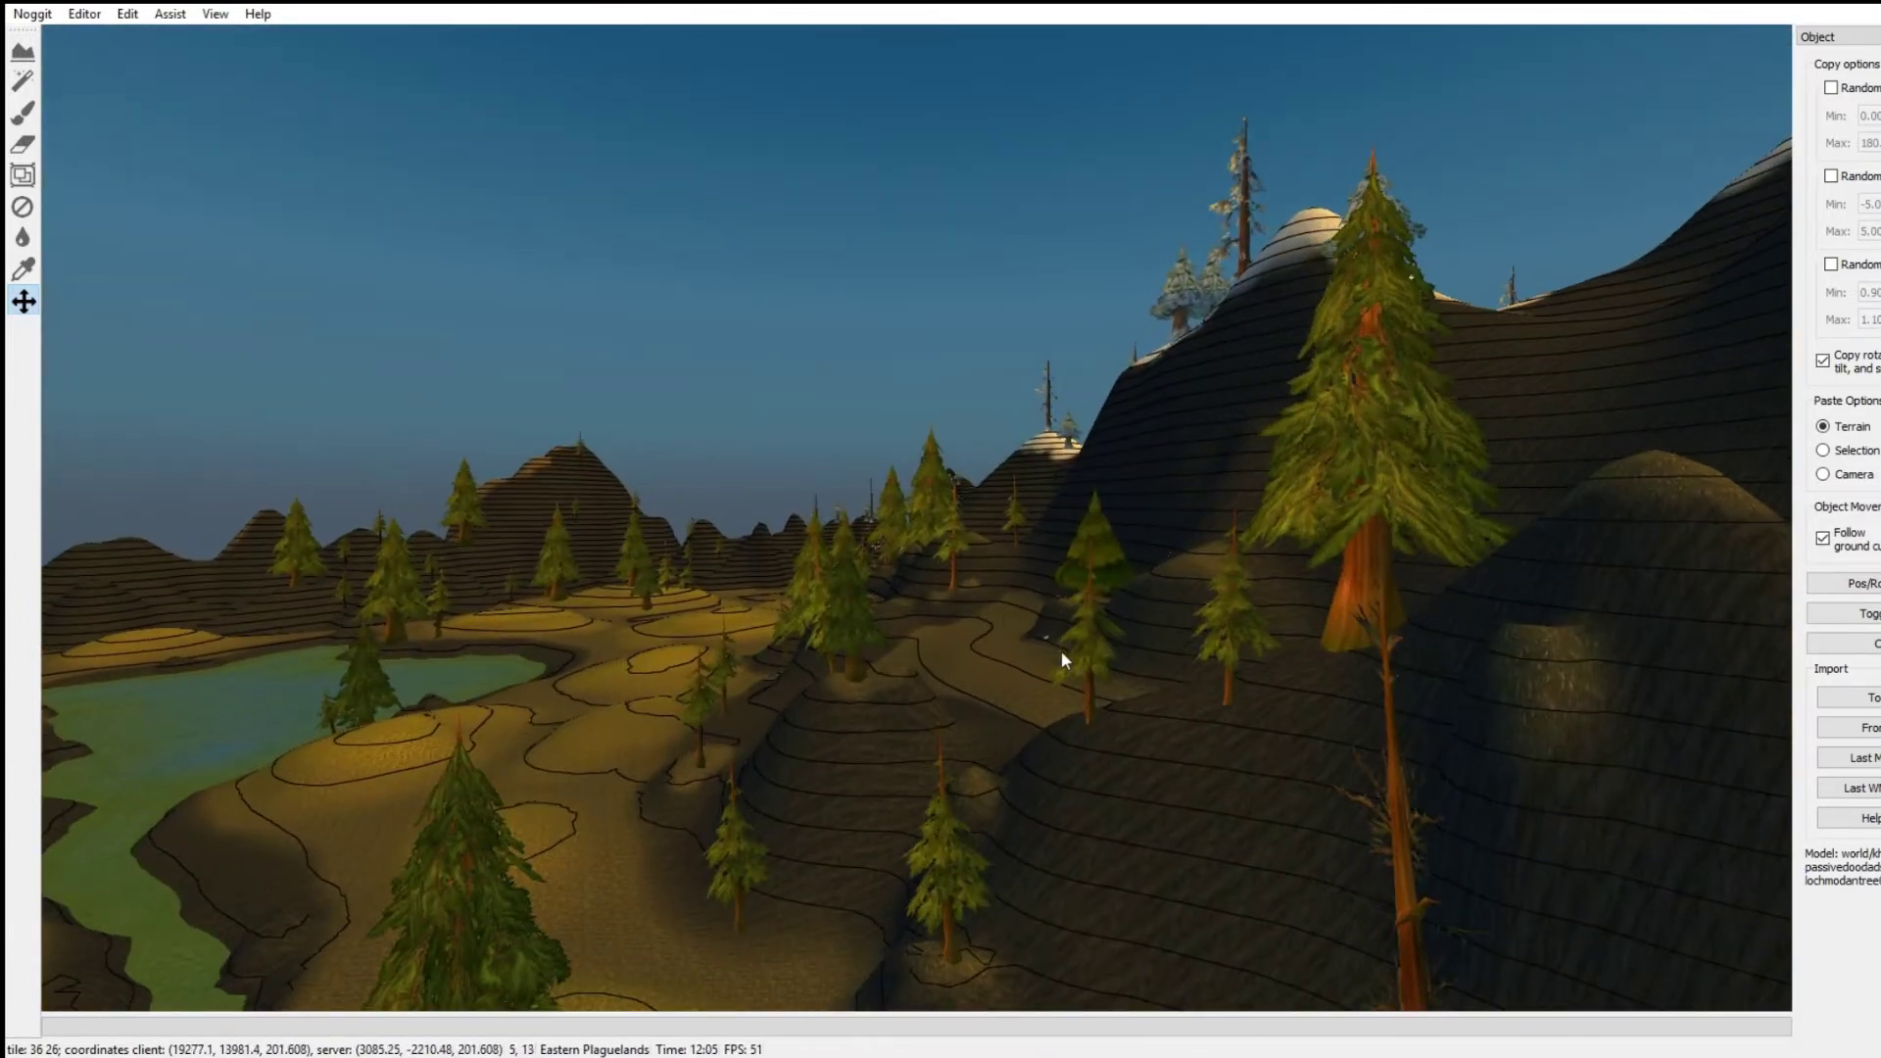
pyautogui.click(1108, 638)
pyautogui.moveTo(1107, 638); pyautogui.dragTo(1226, 474)
pyautogui.click(1109, 810)
# Step: Copy the bare lochmodantree05 tree by the river slope and paste it at the foot of the next hillside
pyautogui.moveTo(1108, 809); pyautogui.dragTo(1146, 449, button='right')
pyautogui.press('w')
pyautogui.moveTo(1264, 559); pyautogui.dragTo(1161, 453, button='right')
pyautogui.click(891, 409)
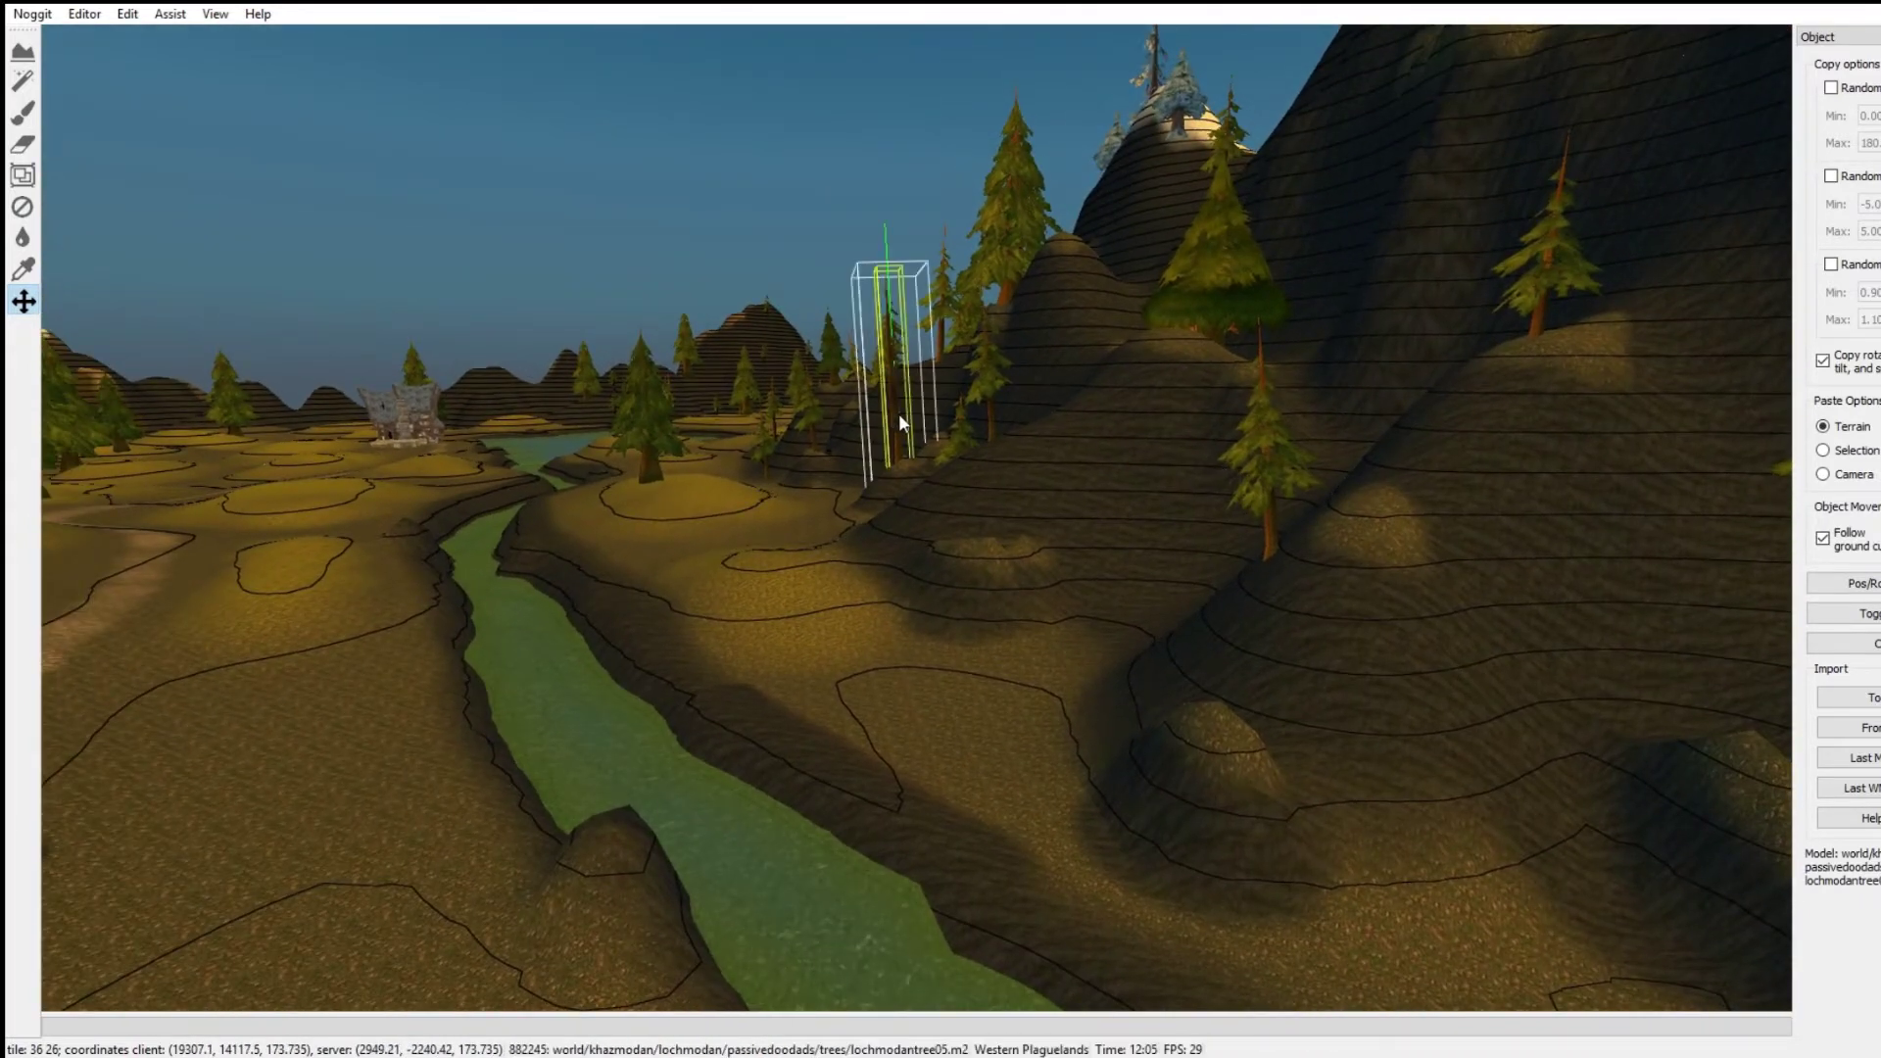
pyautogui.click(1066, 619)
pyautogui.hotkey('ctrl', 'v')
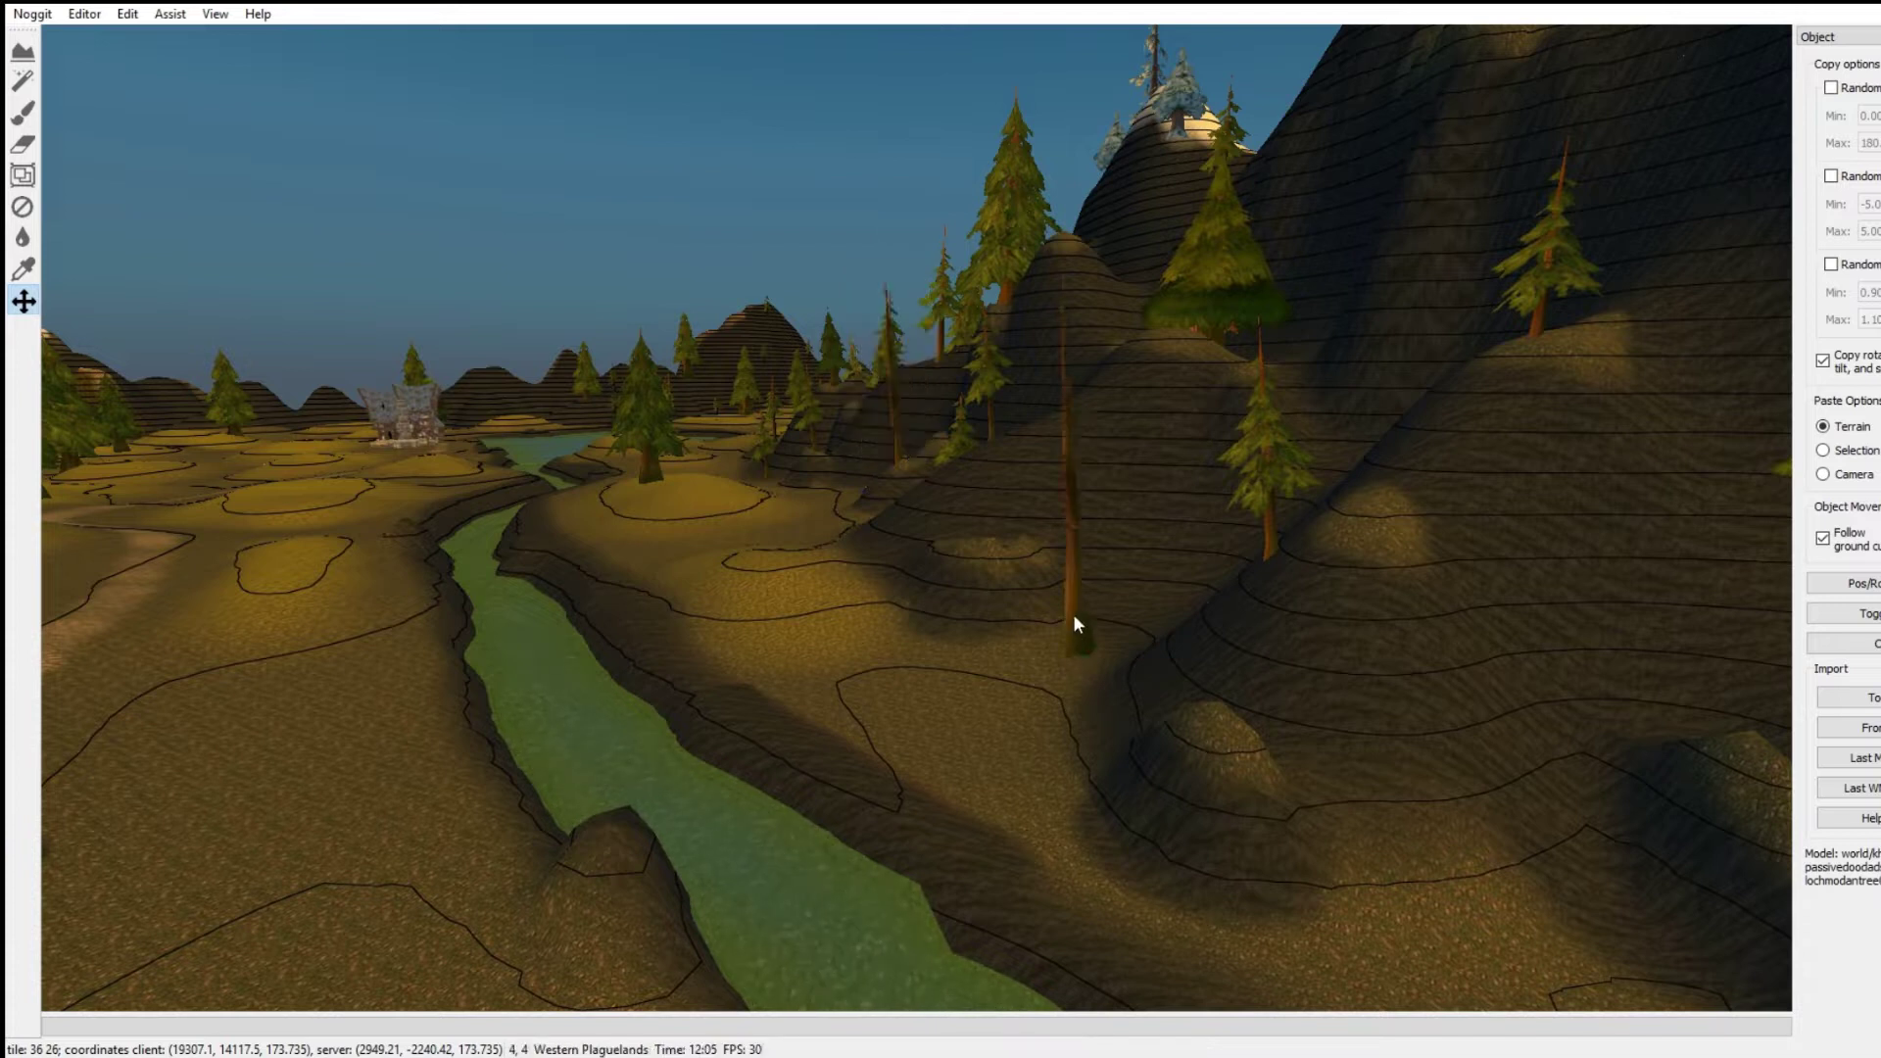
pyautogui.click(1072, 614)
# Step: Rotate the new bare tree, move it onto the rounded hillside mound near the small pine, and deselect it
pyautogui.moveTo(1133, 591); pyautogui.dragTo(1164, 946, button='middle')
pyautogui.keyDown('shift'); pyautogui.moveTo(1077, 619); pyautogui.dragTo(1252, 648, button='right'); pyautogui.keyUp('shift')
pyautogui.moveTo(1253, 648); pyautogui.dragTo(1352, 475, button='middle')
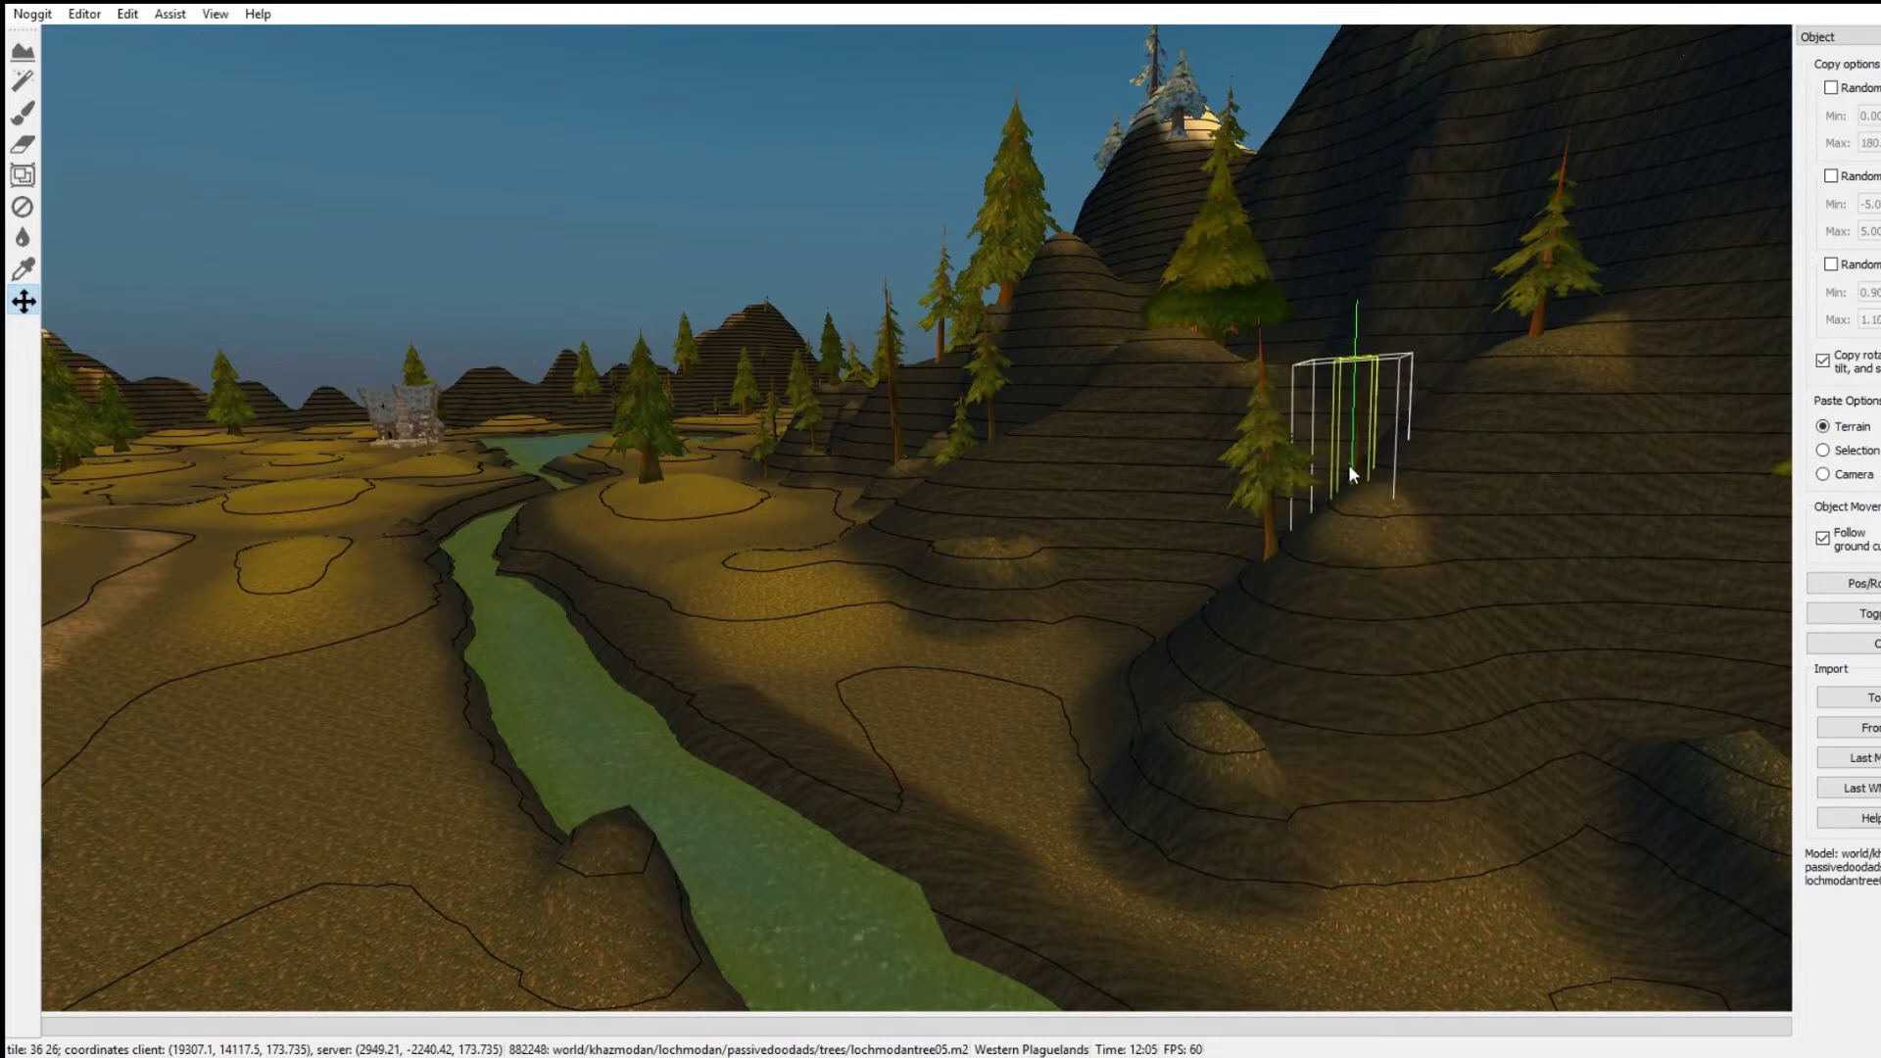
pyautogui.moveTo(1367, 599); pyautogui.dragTo(1389, 709, button='middle')
pyautogui.click(1391, 650)
# Step: Copy the bare tree from the hillside mound and paste it on the small mound high on the dark slope behind the pines
pyautogui.press('s')
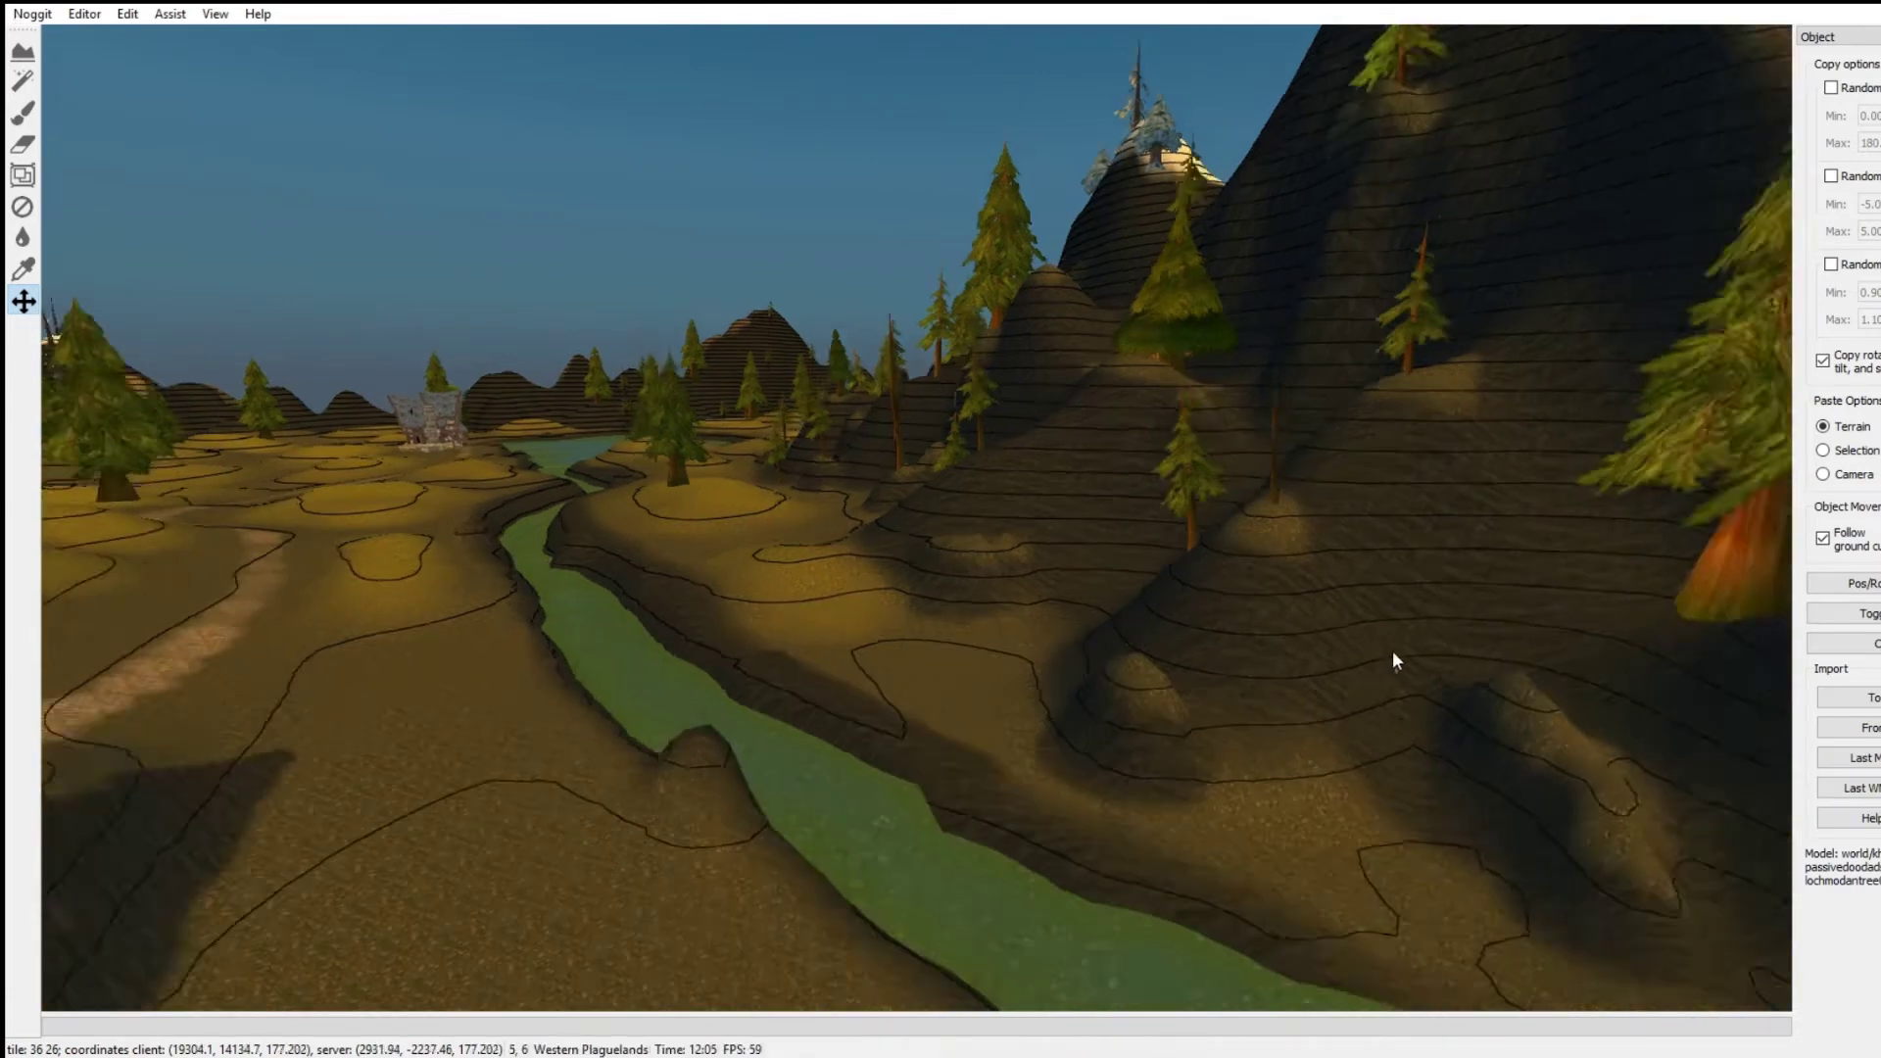
pyautogui.moveTo(1287, 630); pyautogui.dragTo(1121, 610, button='right')
pyautogui.press('w')
pyautogui.moveTo(1070, 754); pyautogui.dragTo(1253, 531, button='right')
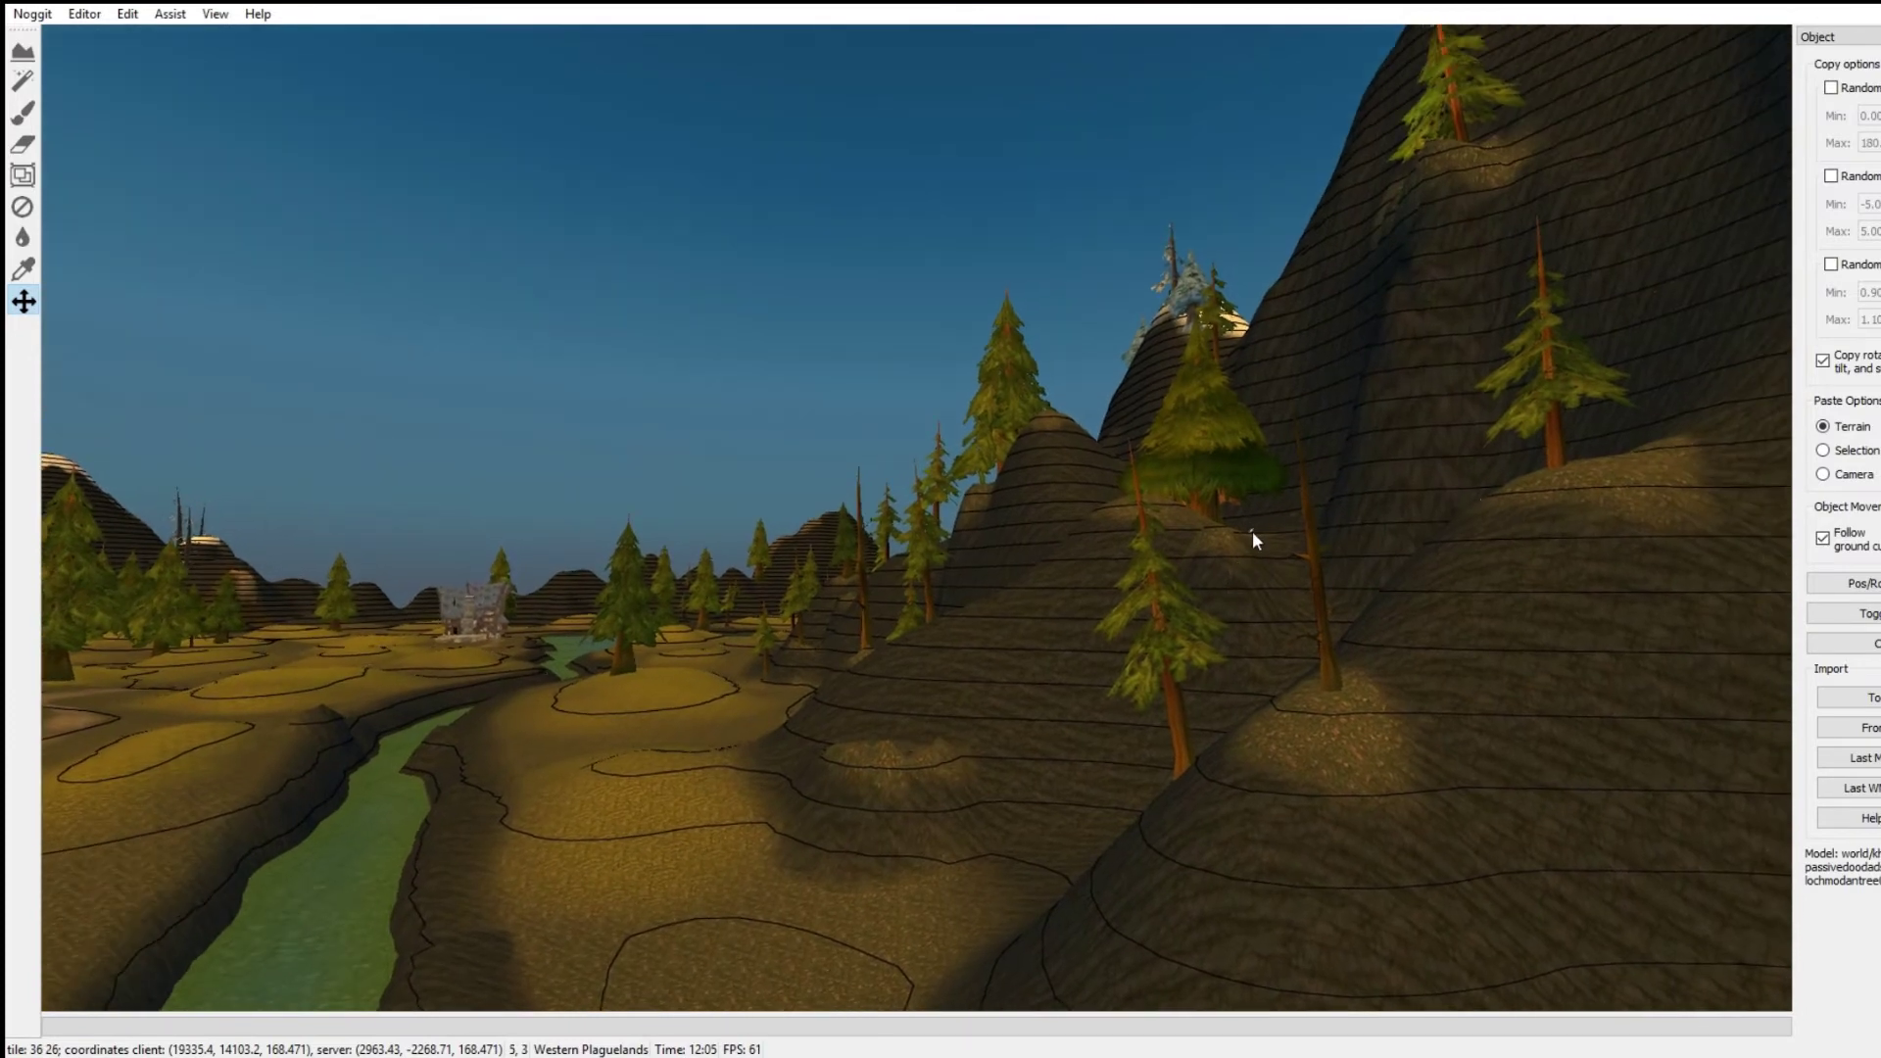
pyautogui.click(1318, 599)
pyautogui.moveTo(1180, 276); pyautogui.dragTo(1128, 338, button='right')
pyautogui.press('s')
pyautogui.press('a')
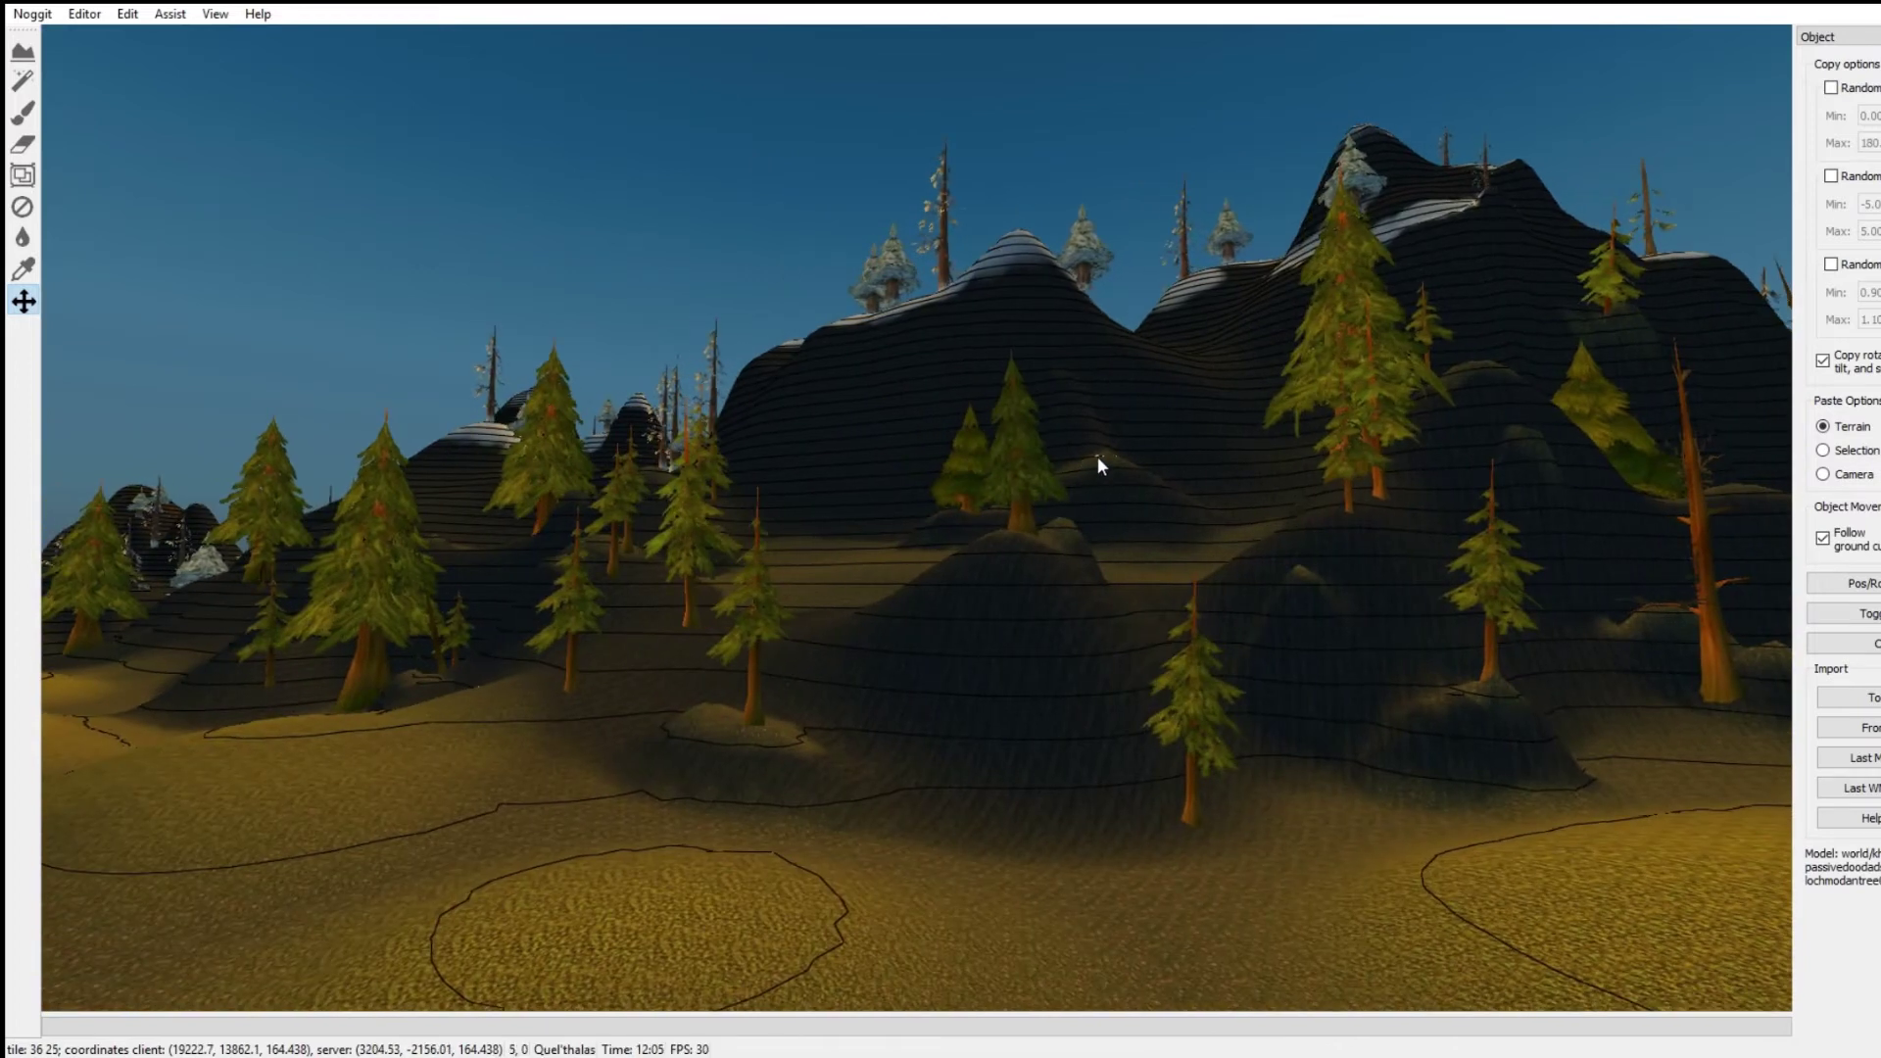
pyautogui.hotkey('ctrl', 'v')
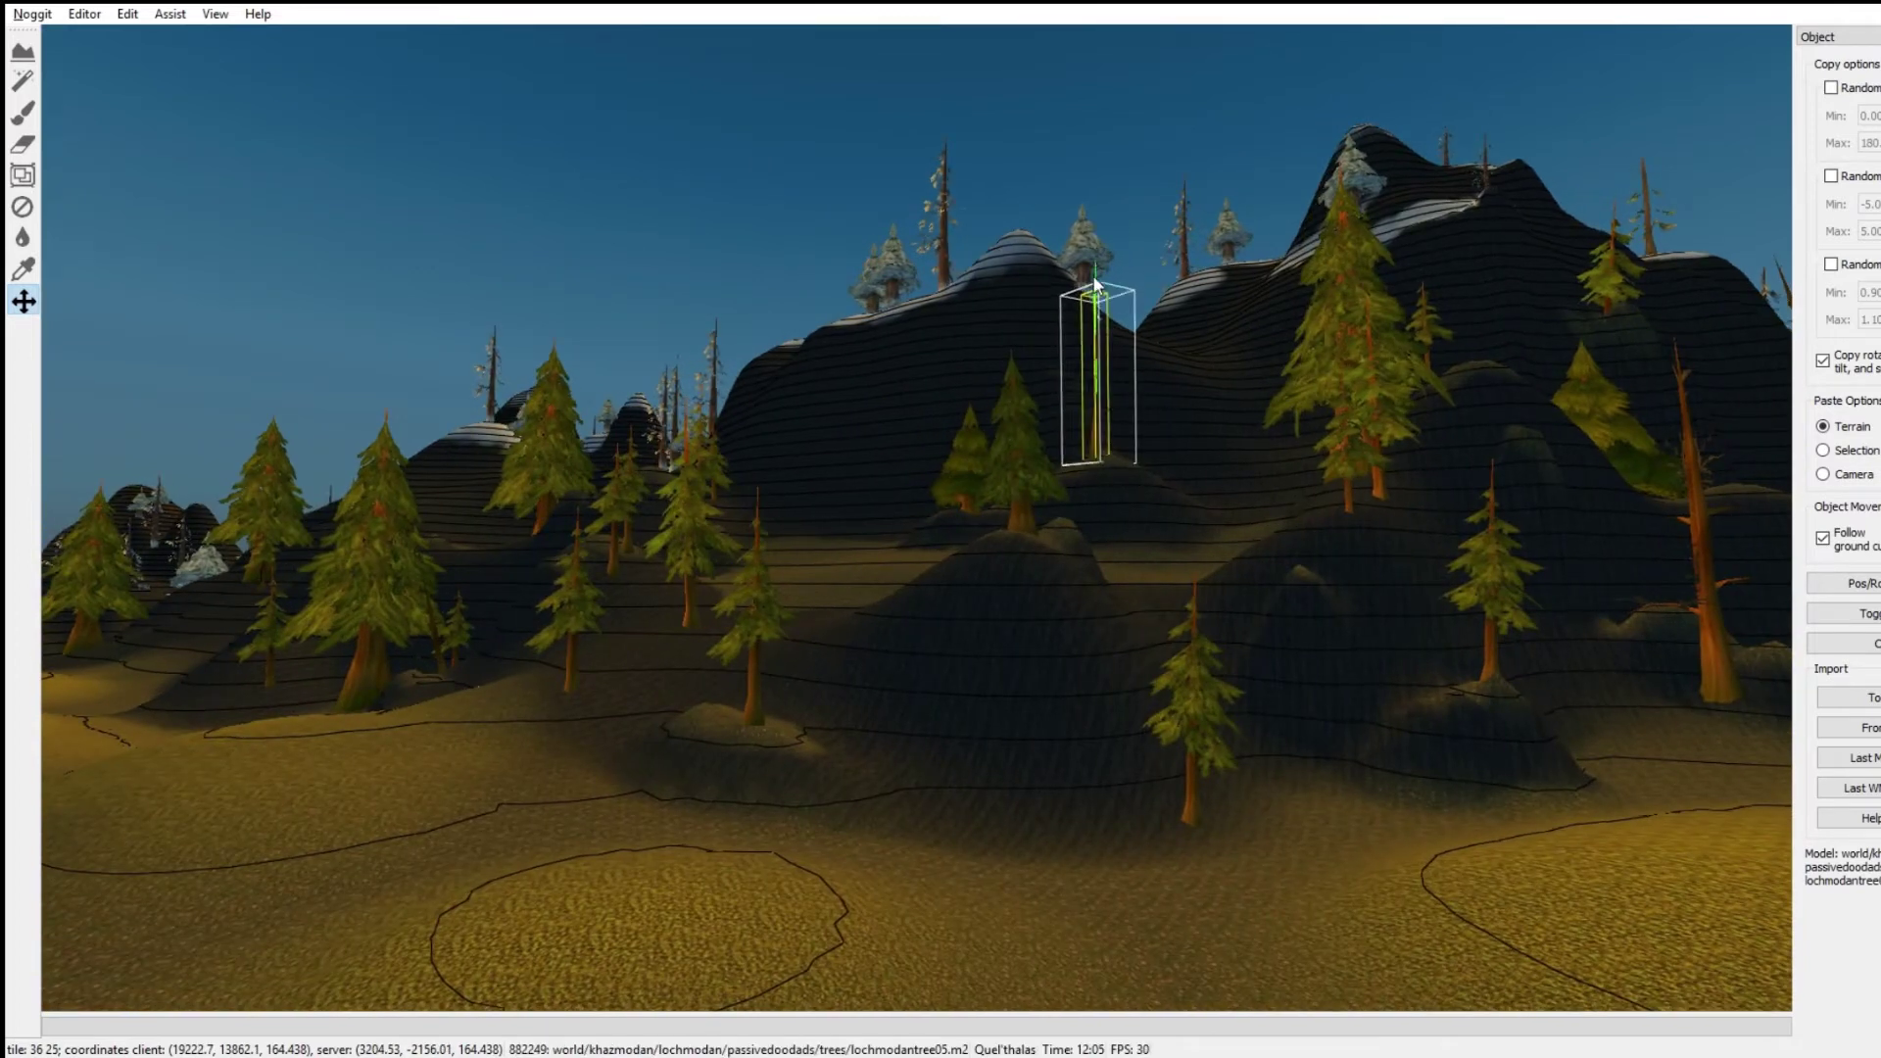
# Step: Review the tree placement across the valley, along the river, path, and surrounding slopes
pyautogui.press('s')
pyautogui.press('d')
pyautogui.press('w')
pyautogui.moveTo(1278, 453); pyautogui.dragTo(1431, 725, button='right')
pyautogui.press('s')
pyautogui.press('w')
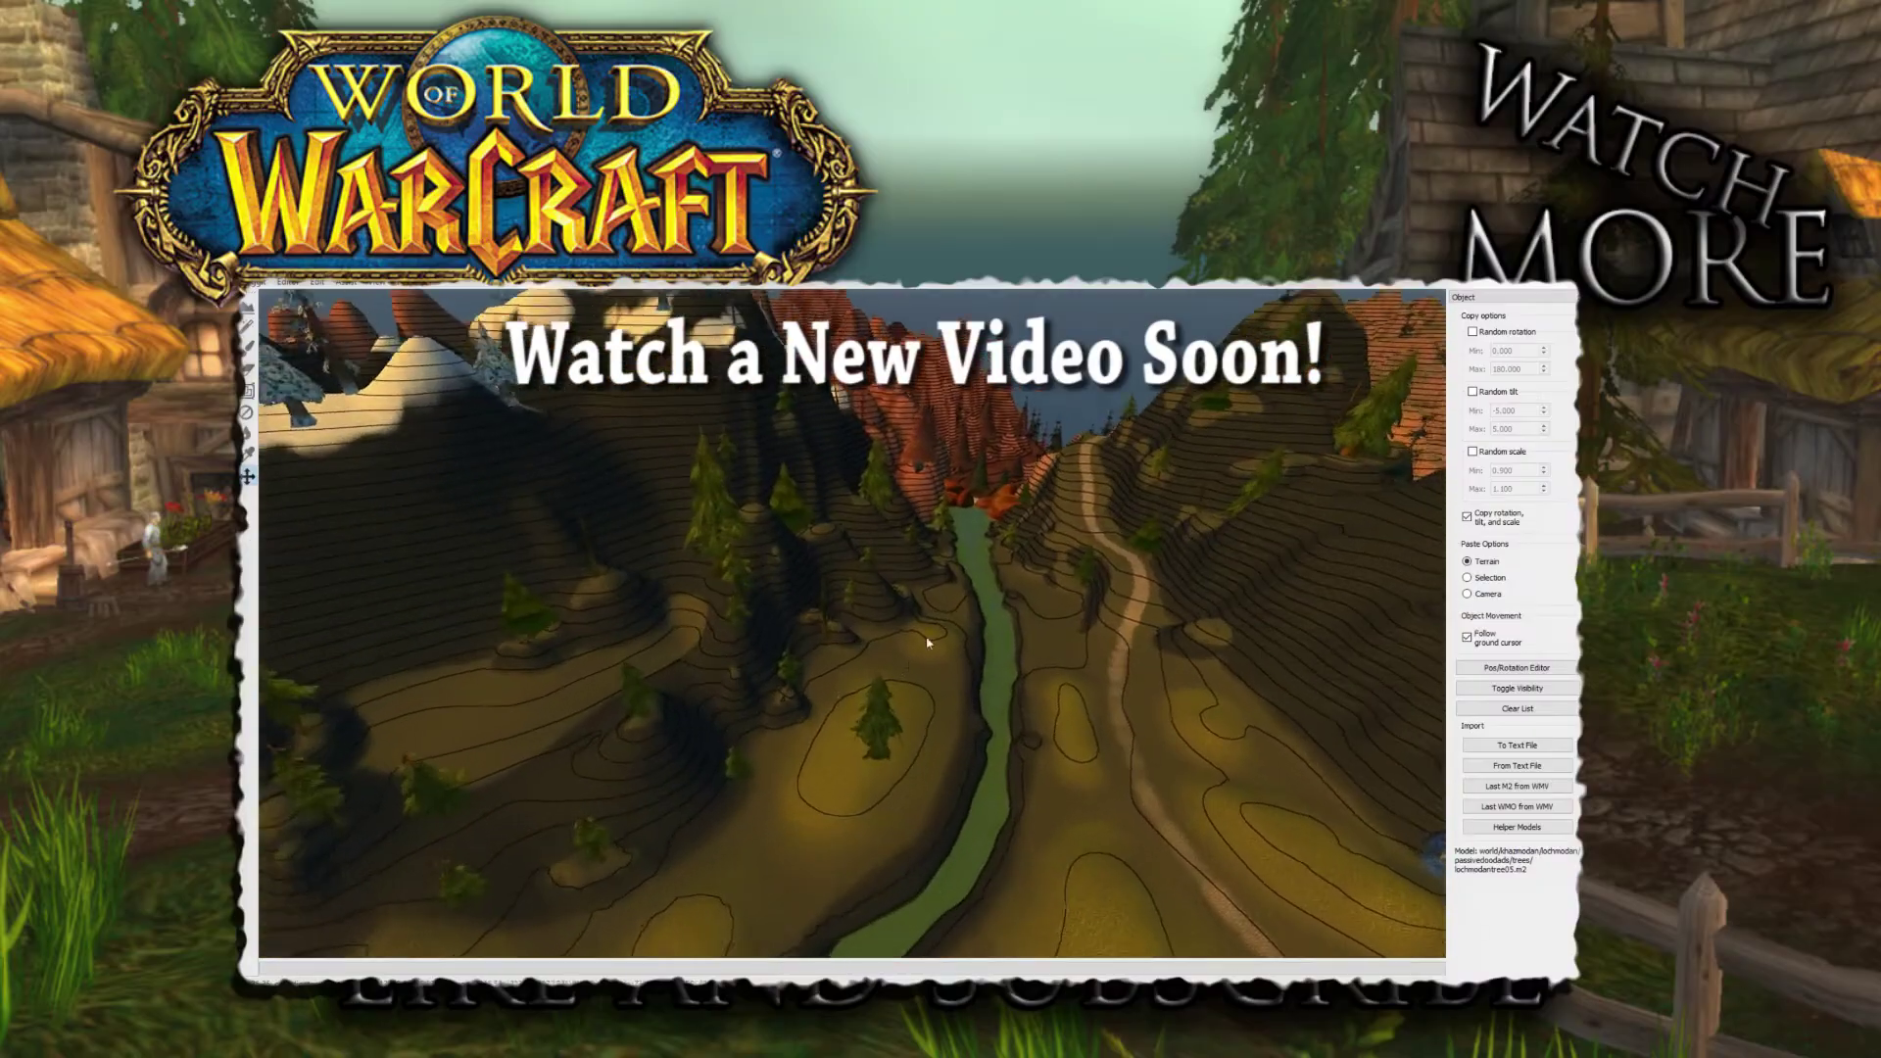